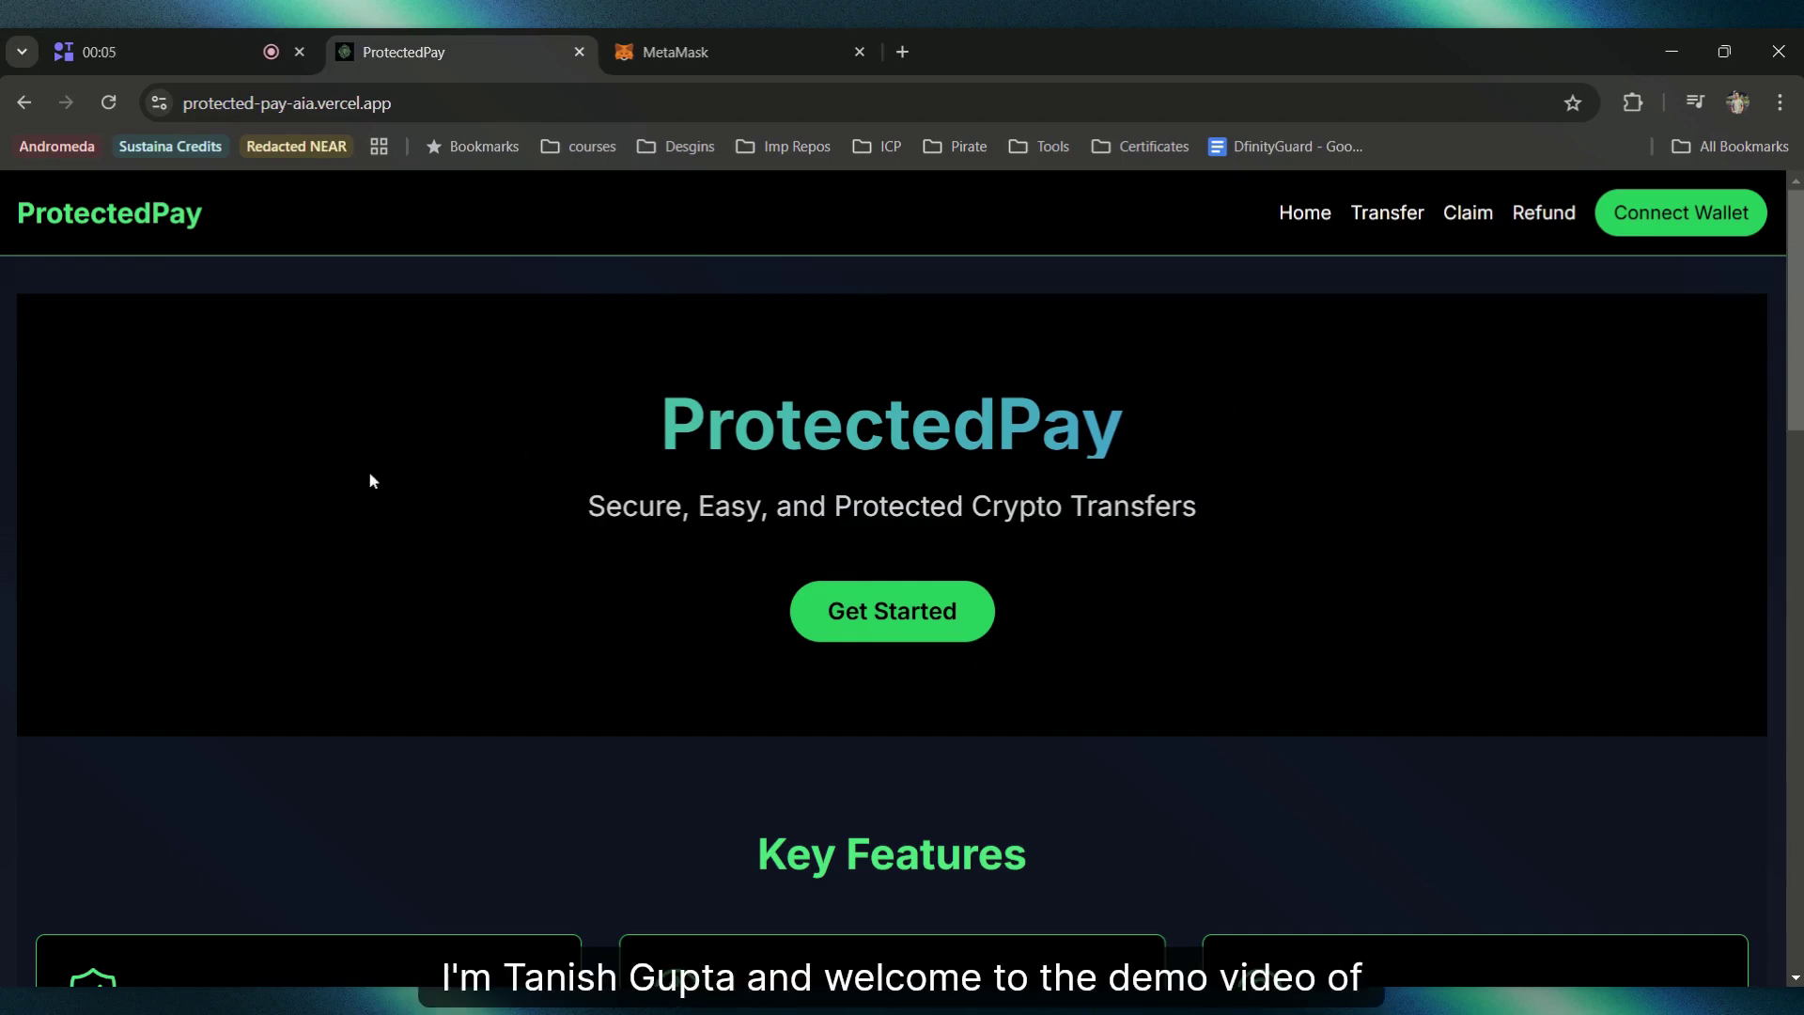
Step: Browse the ProtectedPay landing page, highlighting its tagline while presenting
left_click_drag(577, 507, 1270, 499)
left_click(1270, 499)
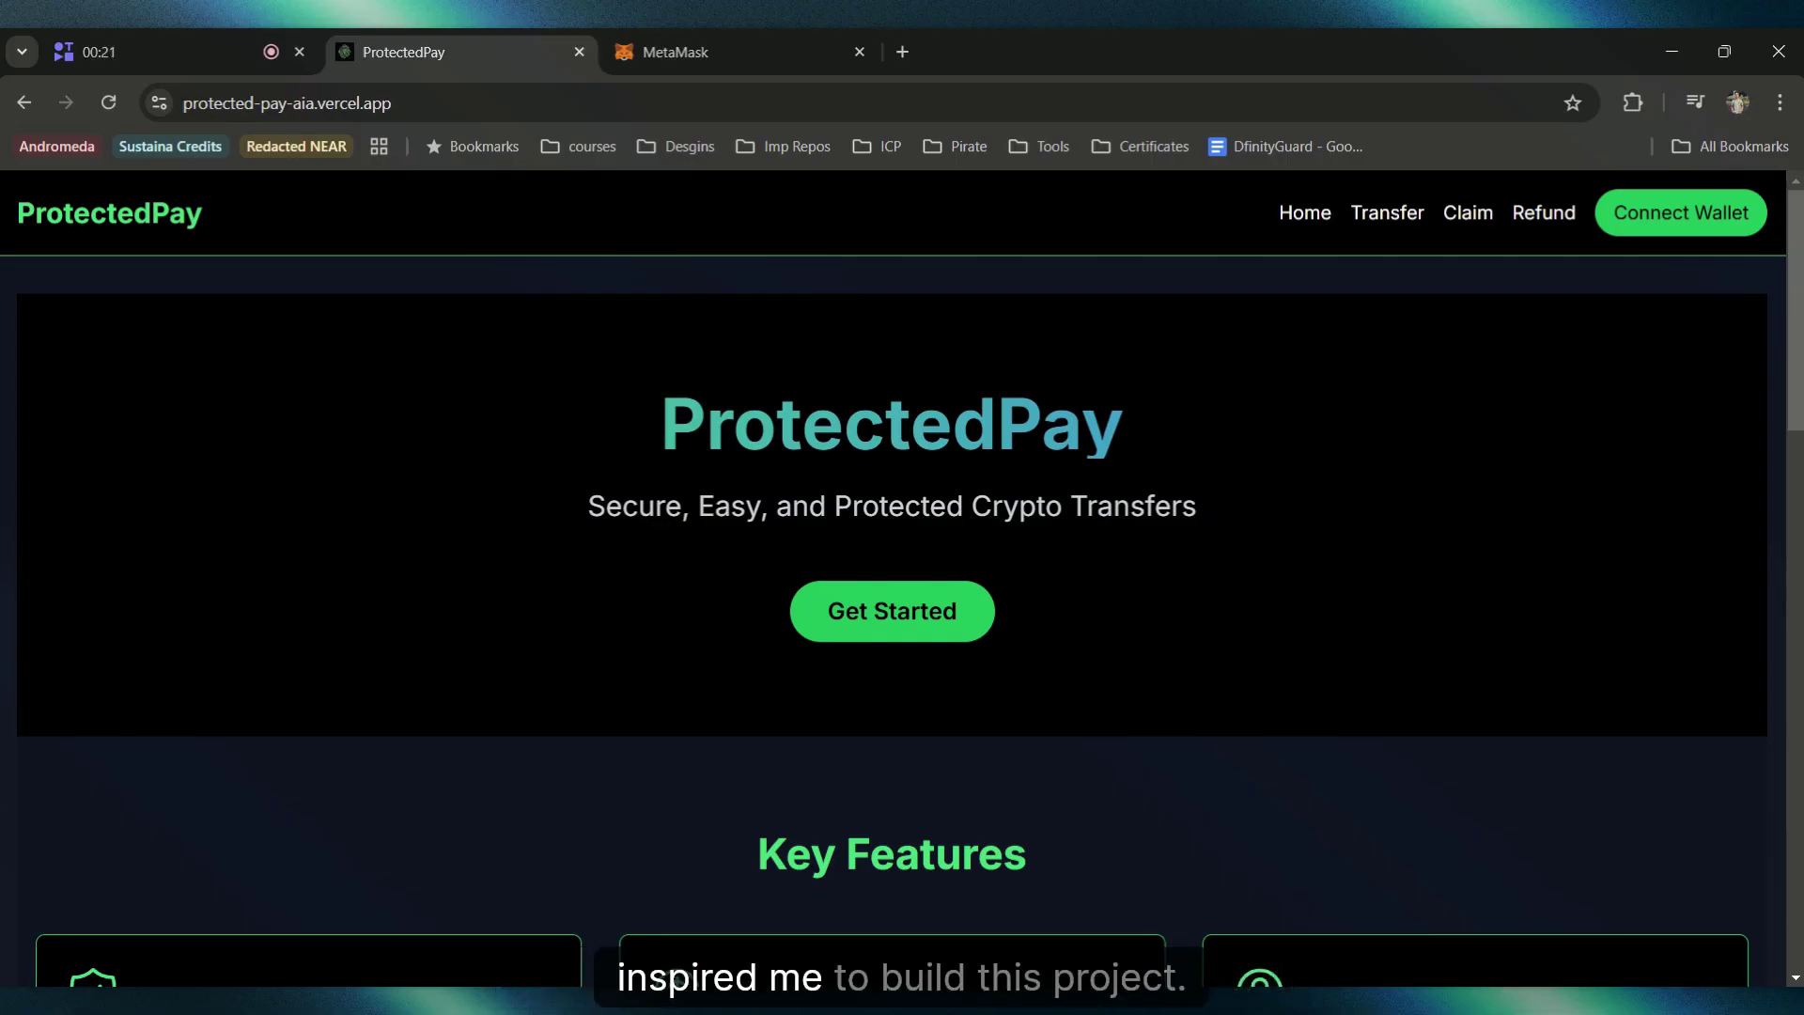
scroll(1519, 727, "down", 5)
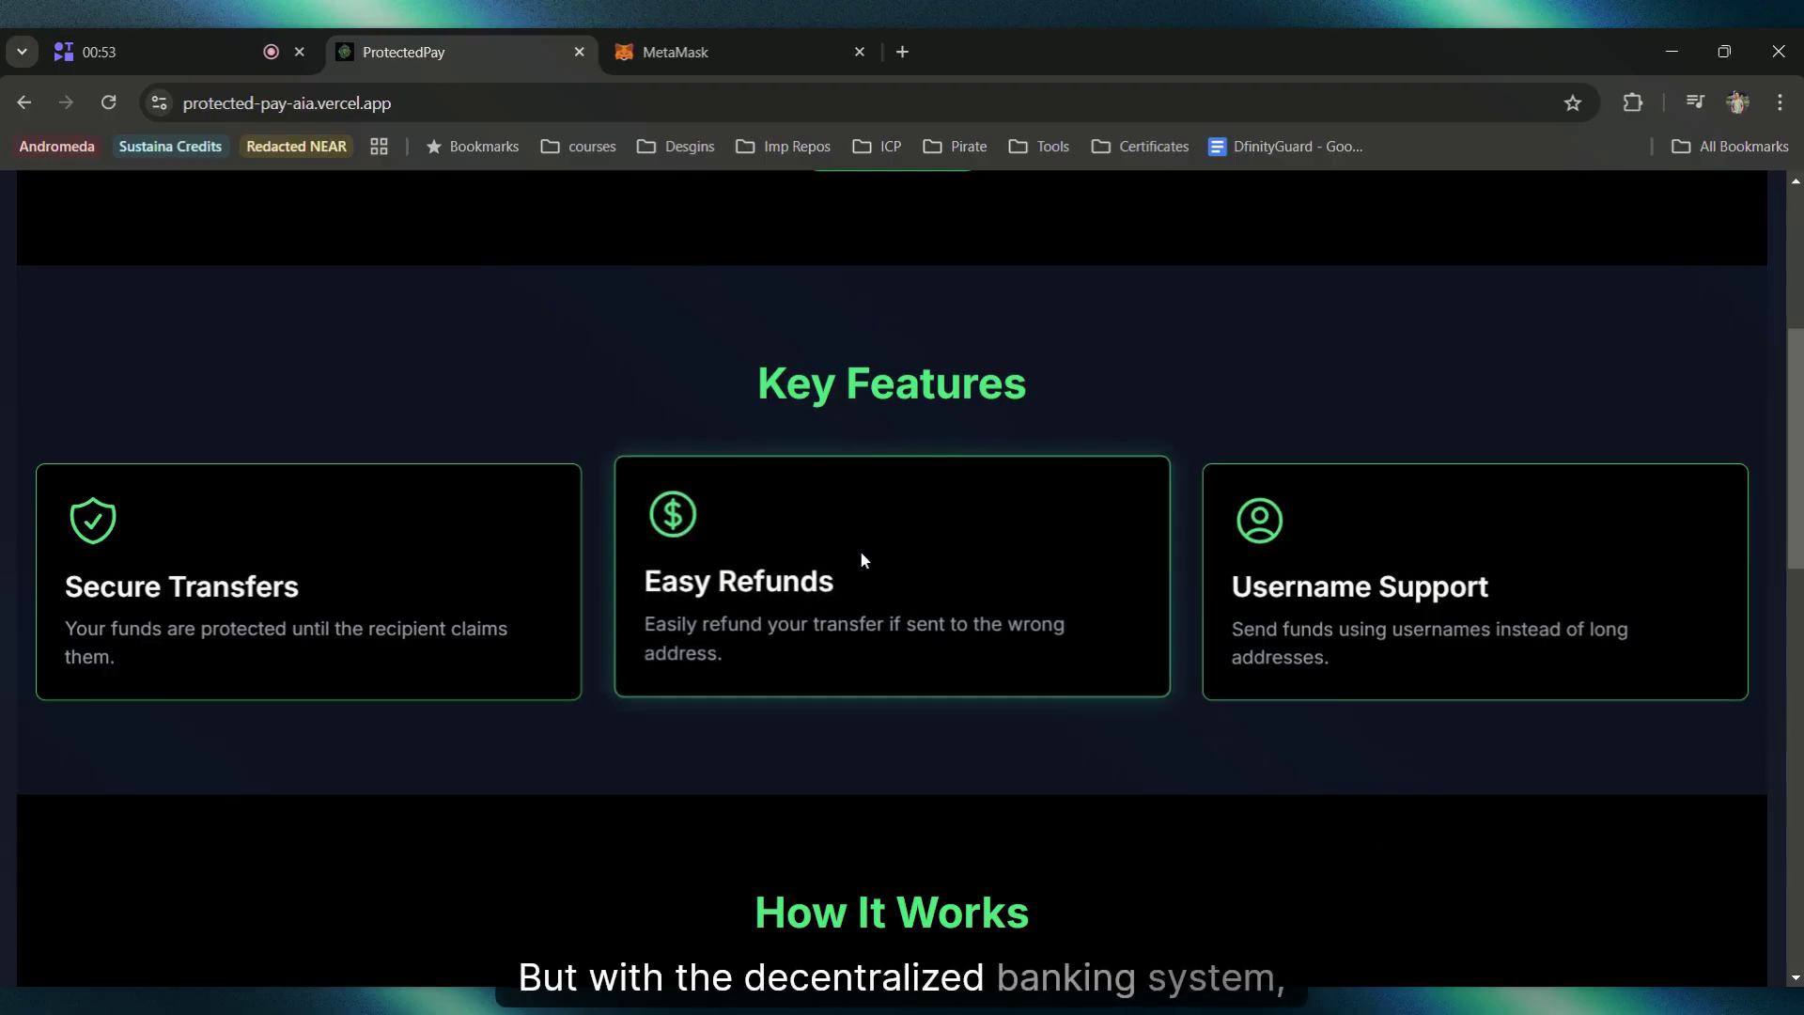
scroll(862, 559, "up", 5)
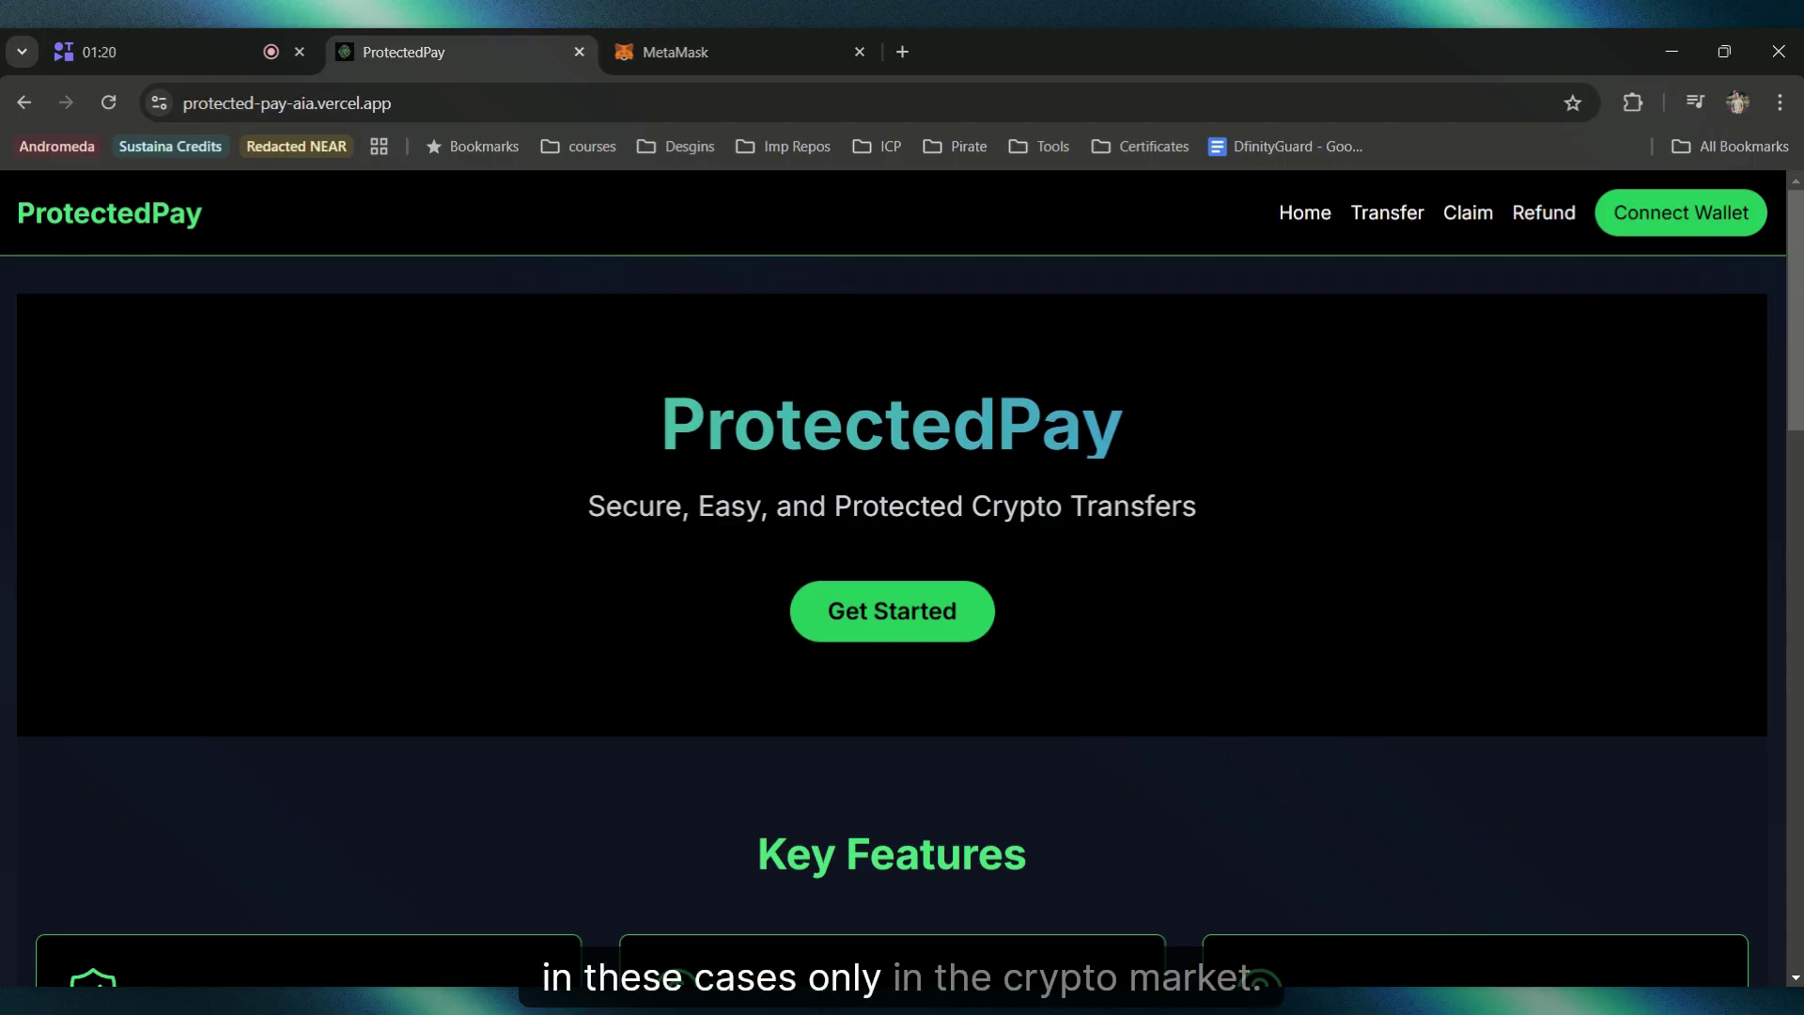
scroll(990, 476, "down", 1)
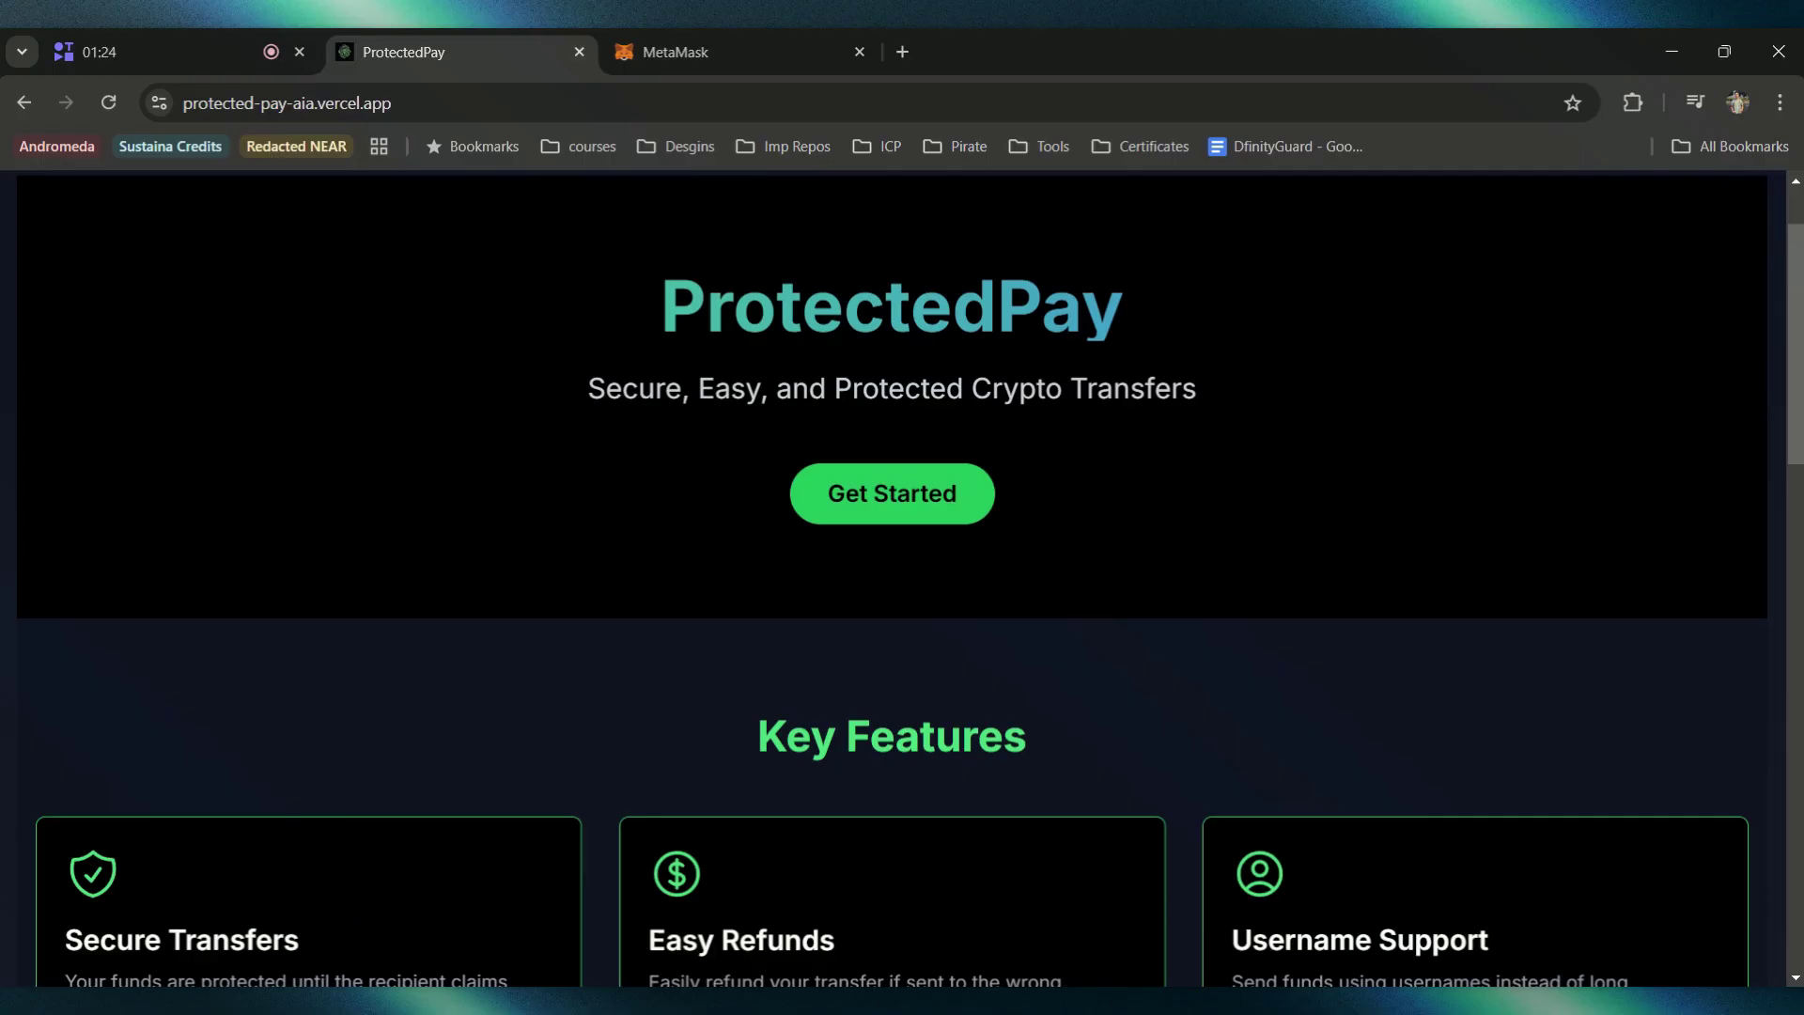
scroll(990, 475, "down", 1)
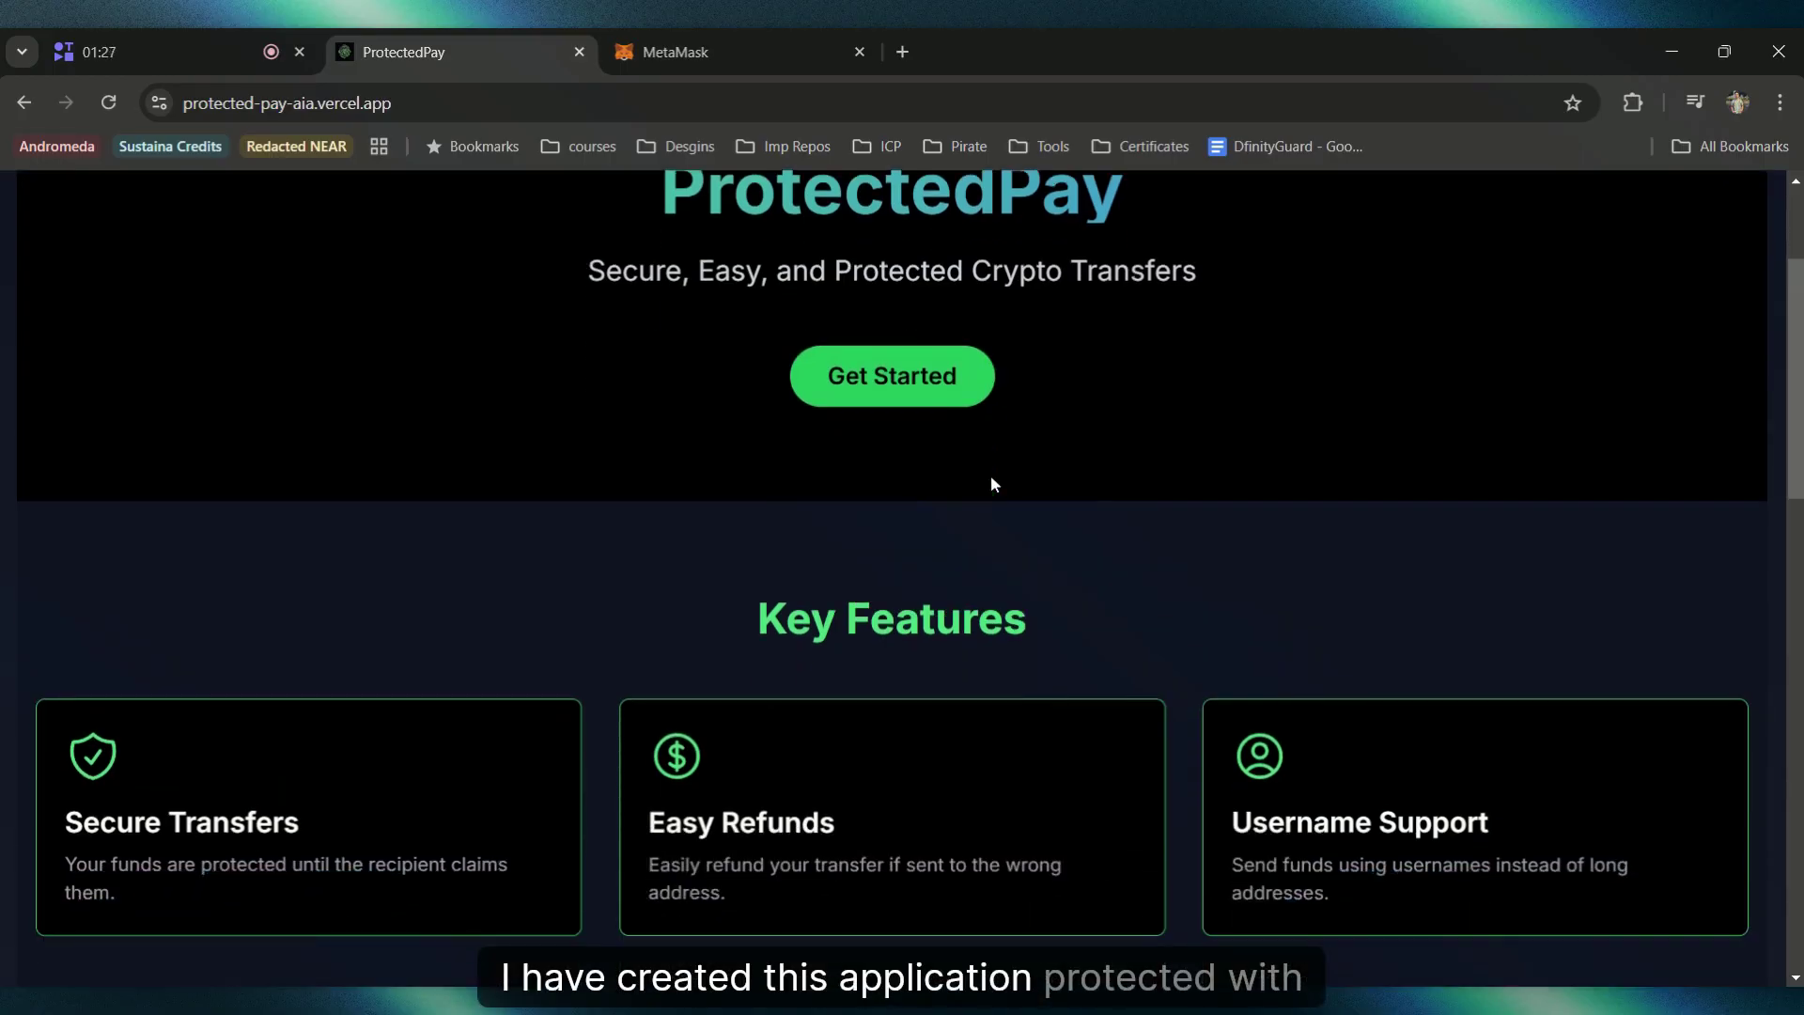
scroll(990, 475, "down", 2)
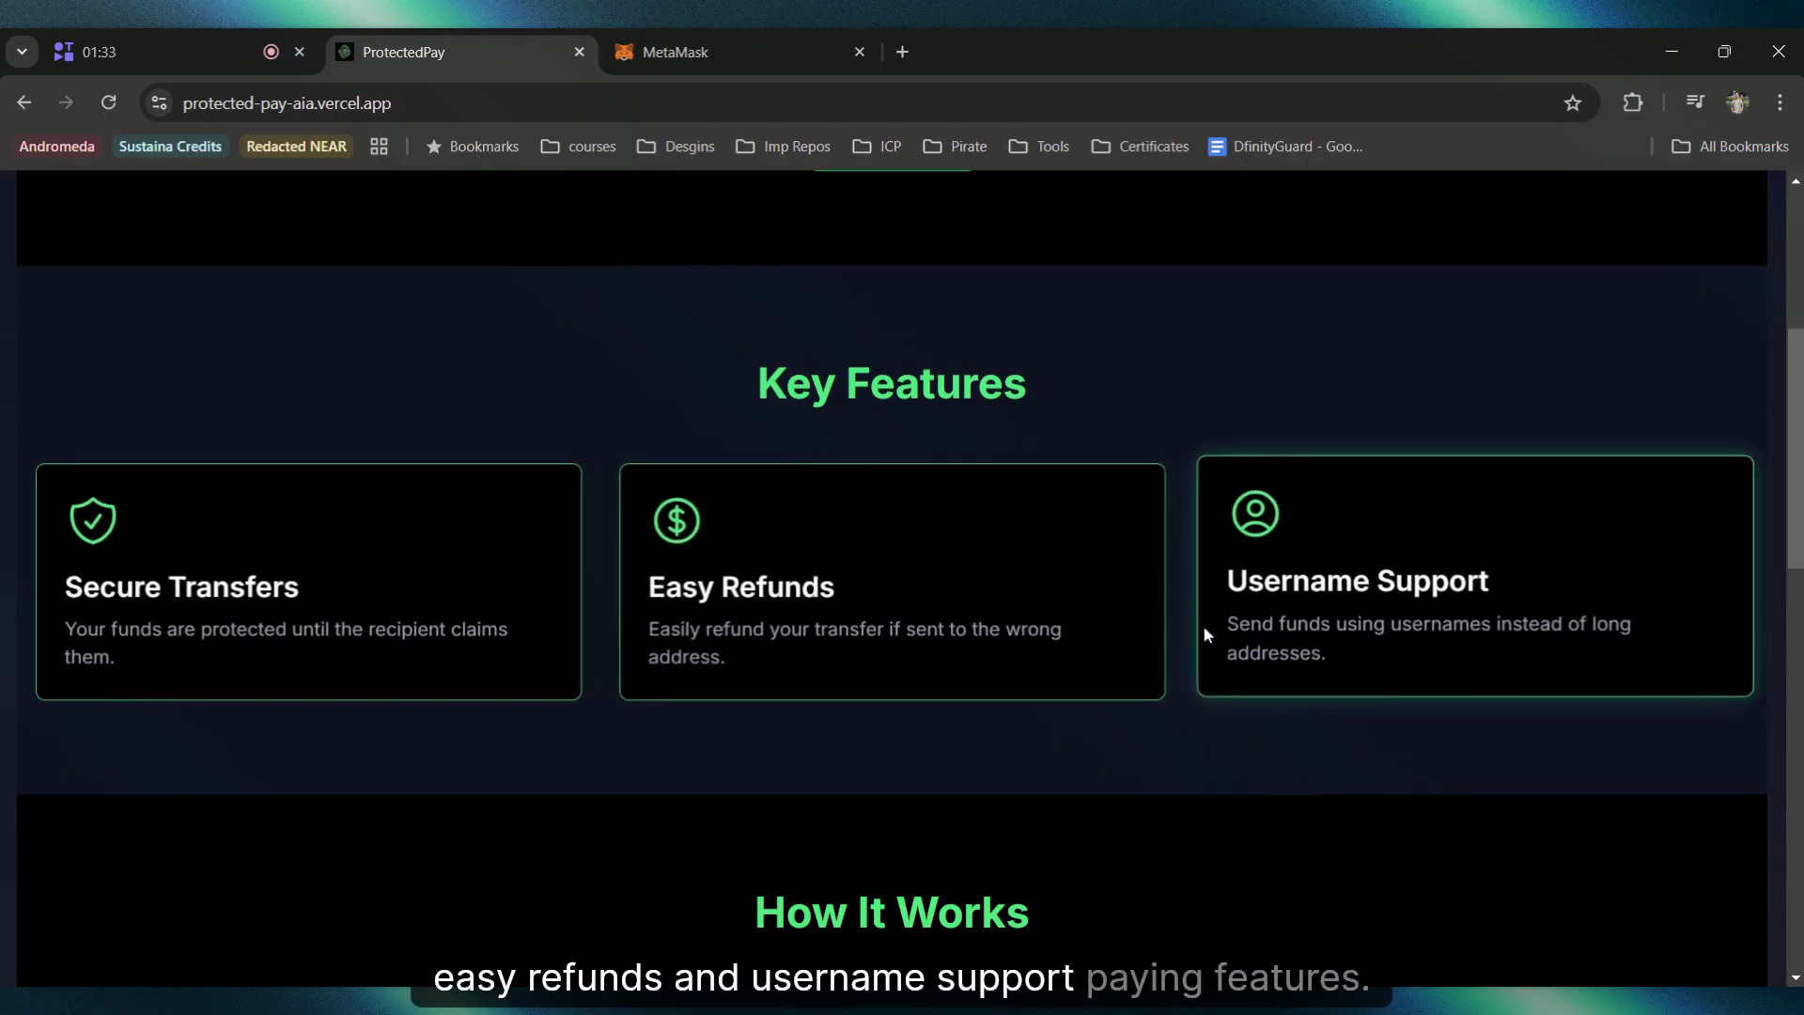
scroll(1204, 624, "down", 2)
scroll(1204, 622, "down", 4)
scroll(601, 620, "up", 4)
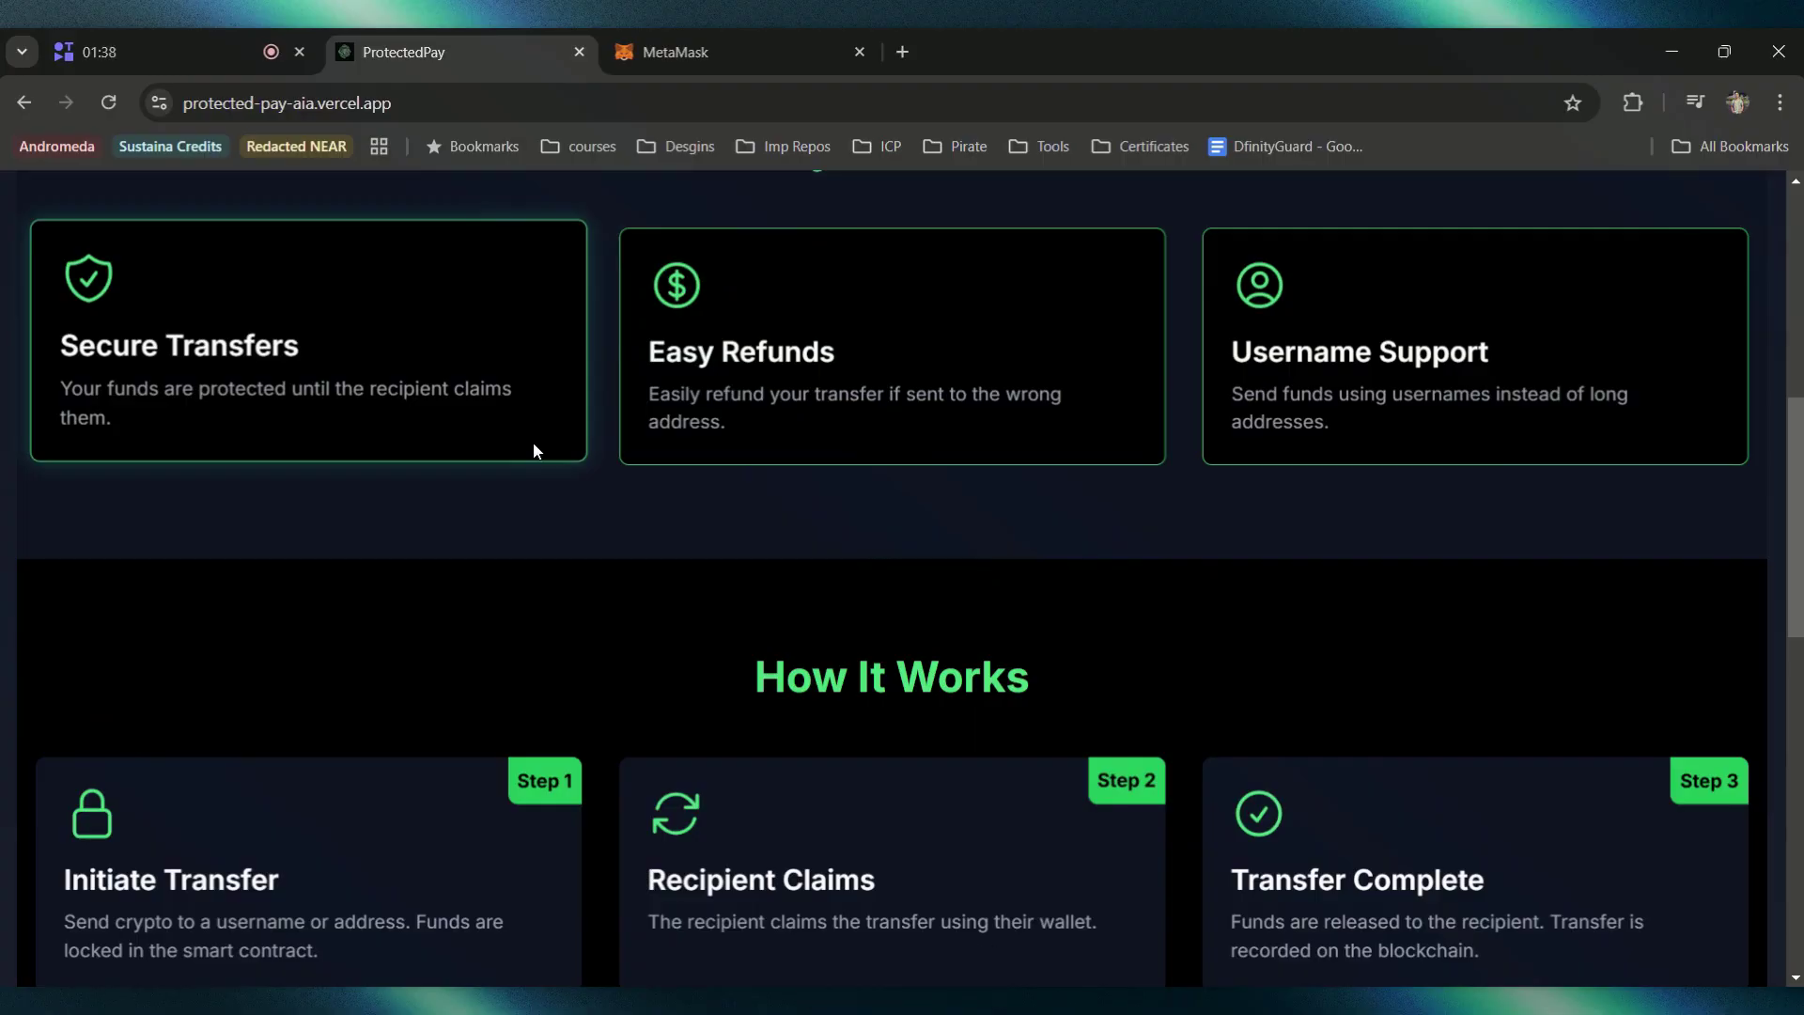
scroll(533, 442, "down", 2)
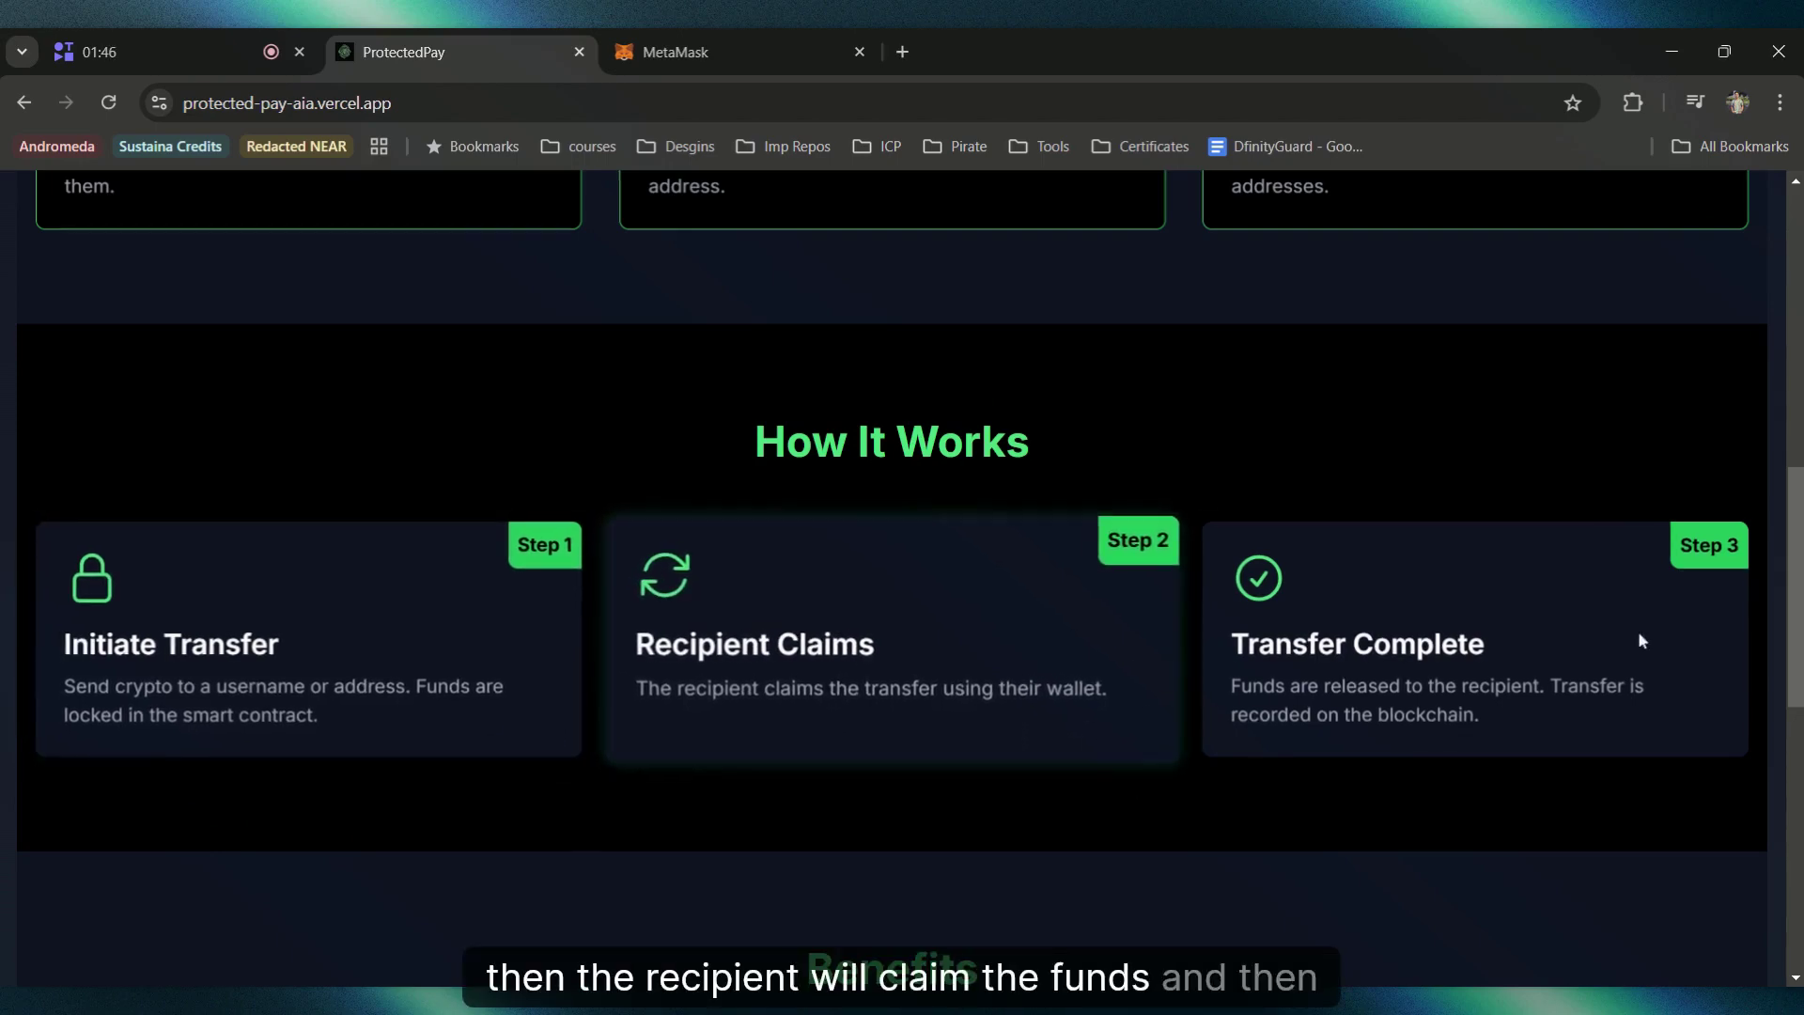
scroll(1152, 685, "down", 5)
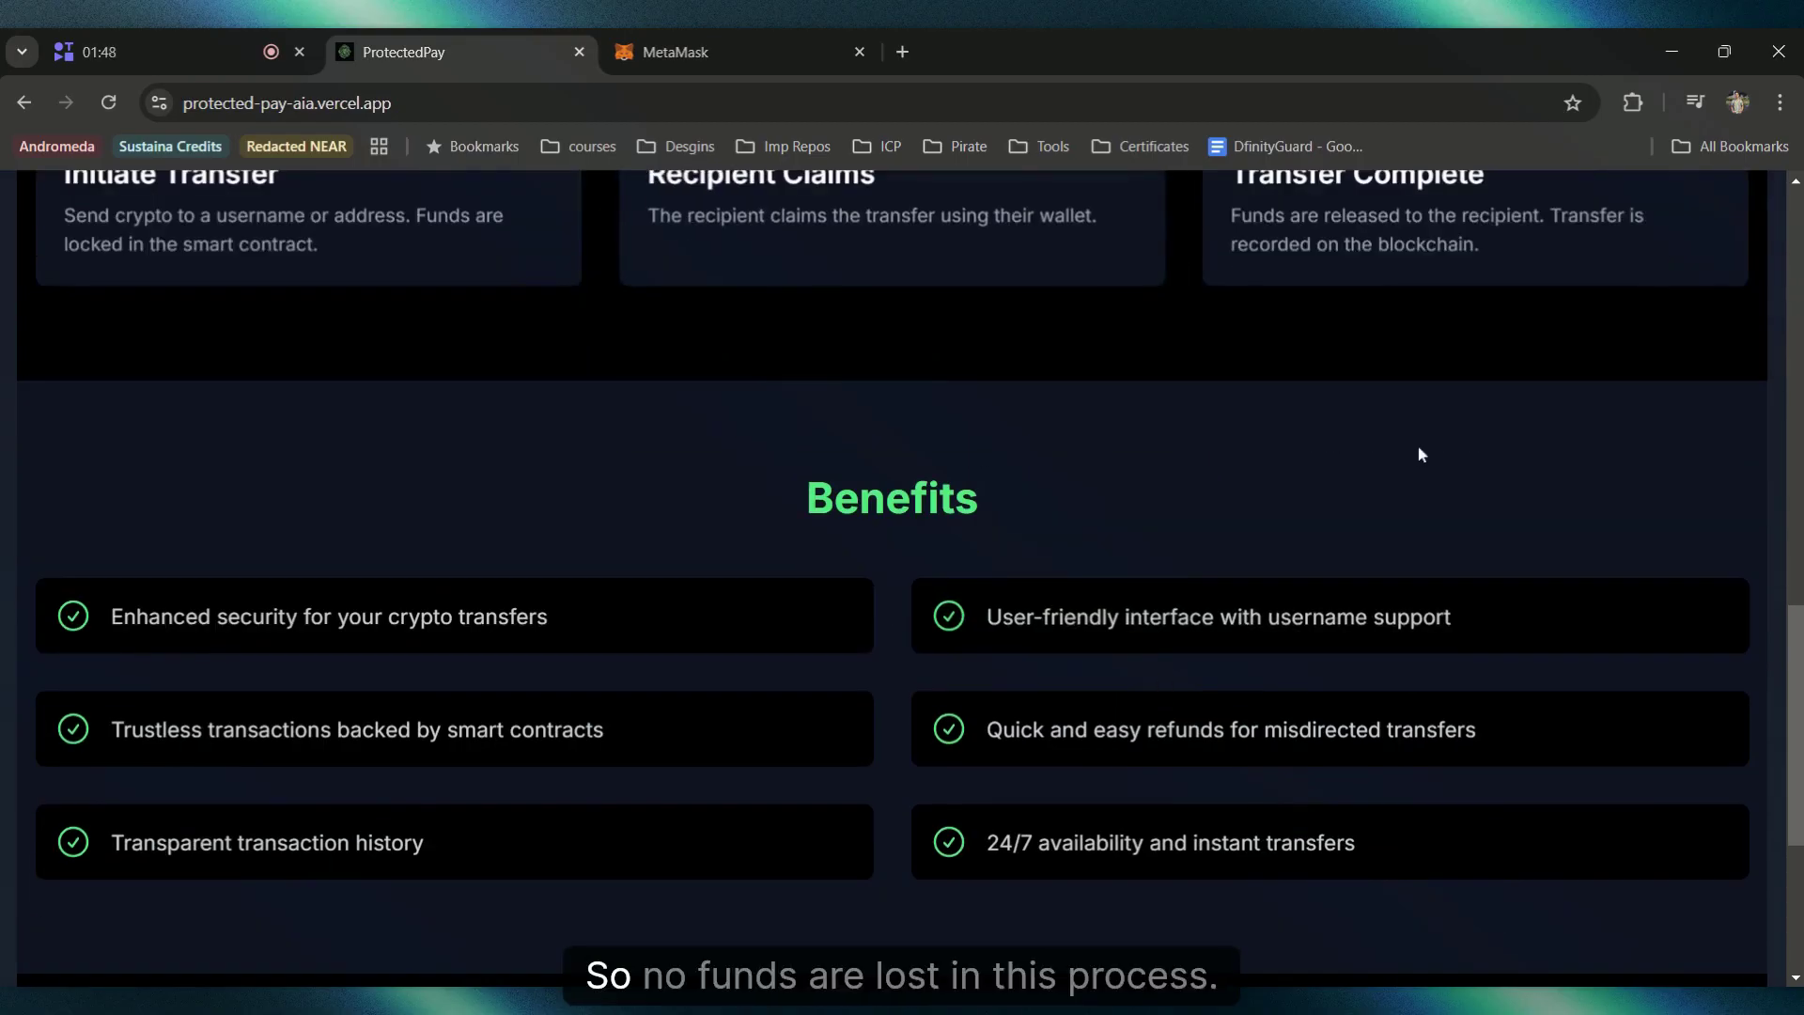
scroll(1417, 451, "down", 4)
scroll(1358, 706, "up", 1)
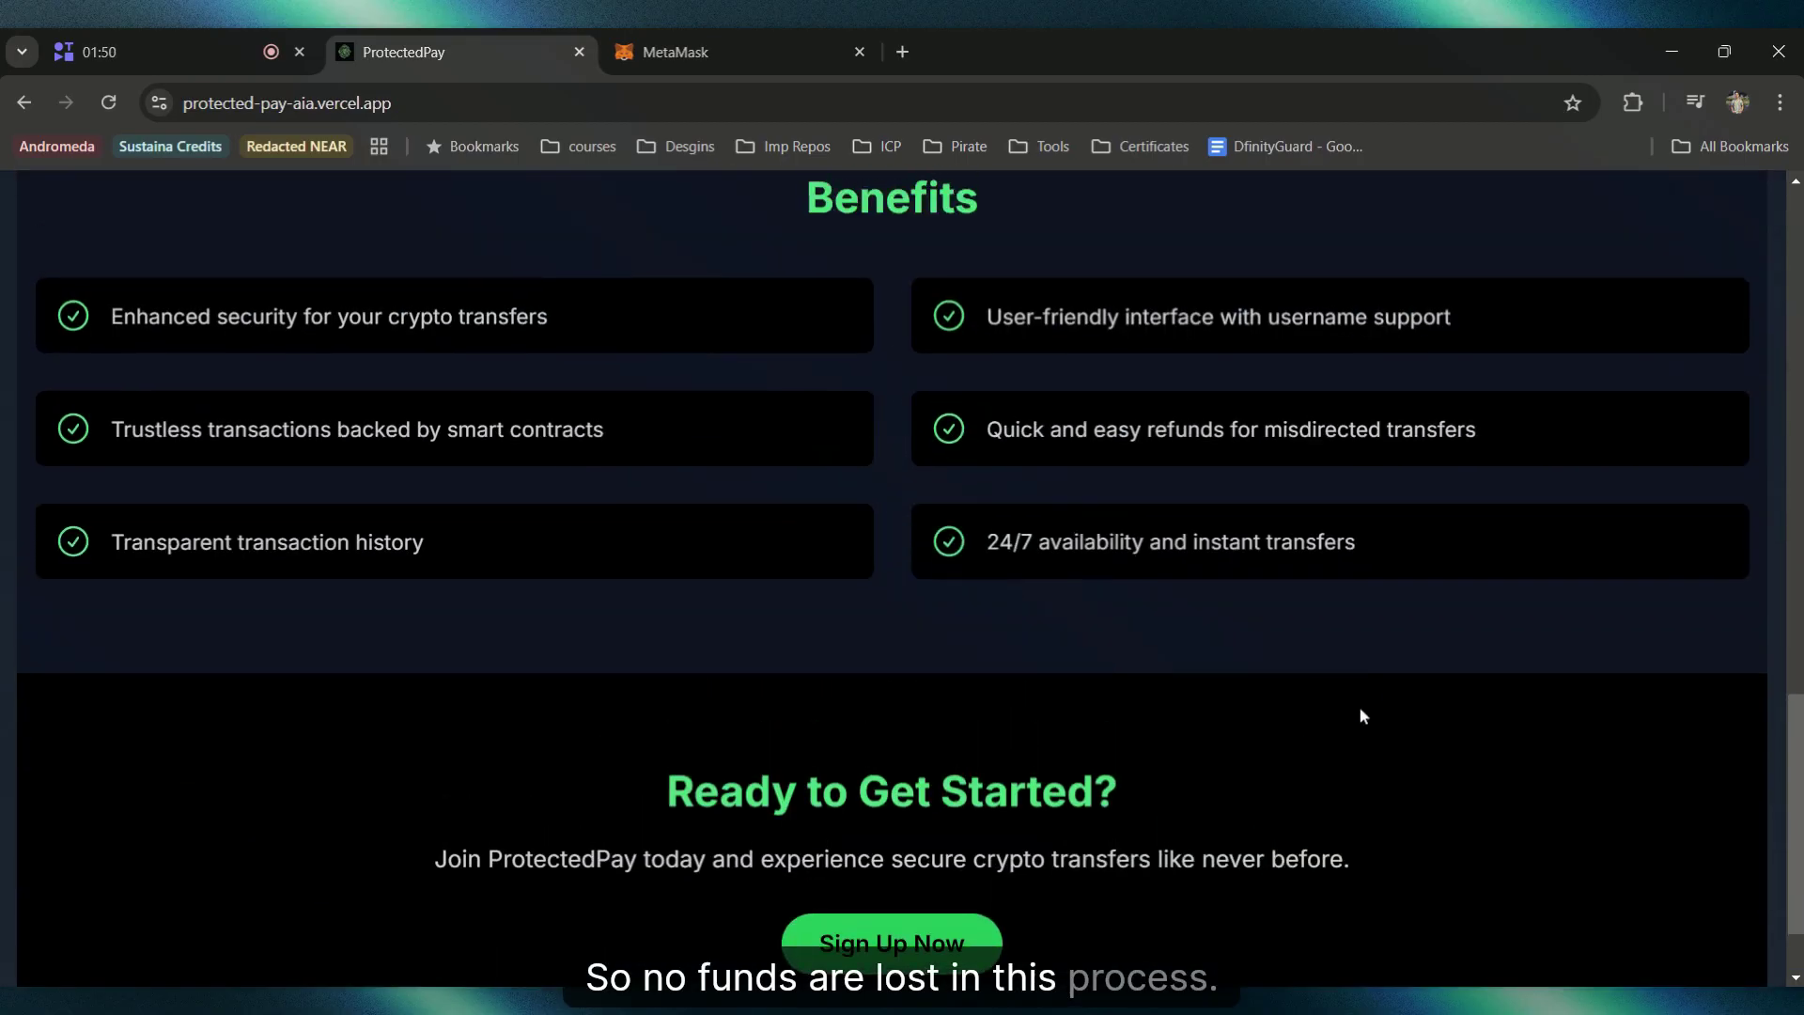
scroll(1381, 686, "up", 15)
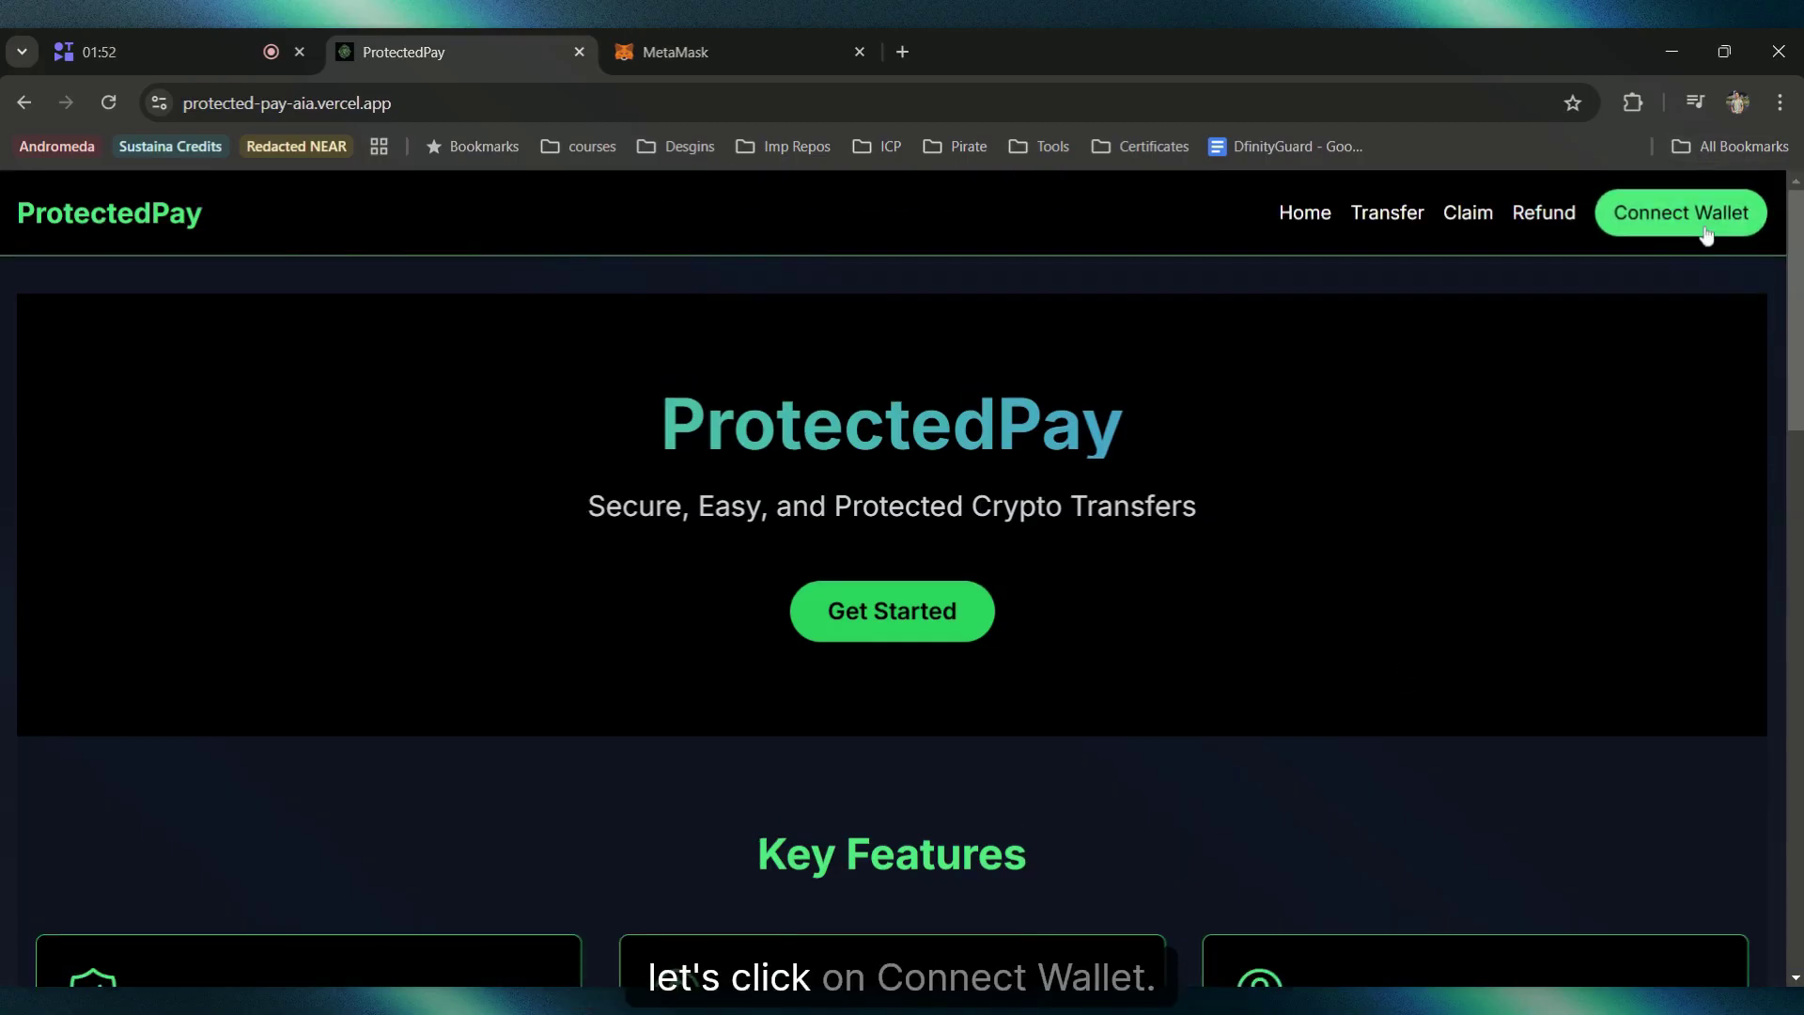
Step: Connect the wallet, check Omega's 247 AIA balance, then switch back to Account 1
left_click(1707, 234)
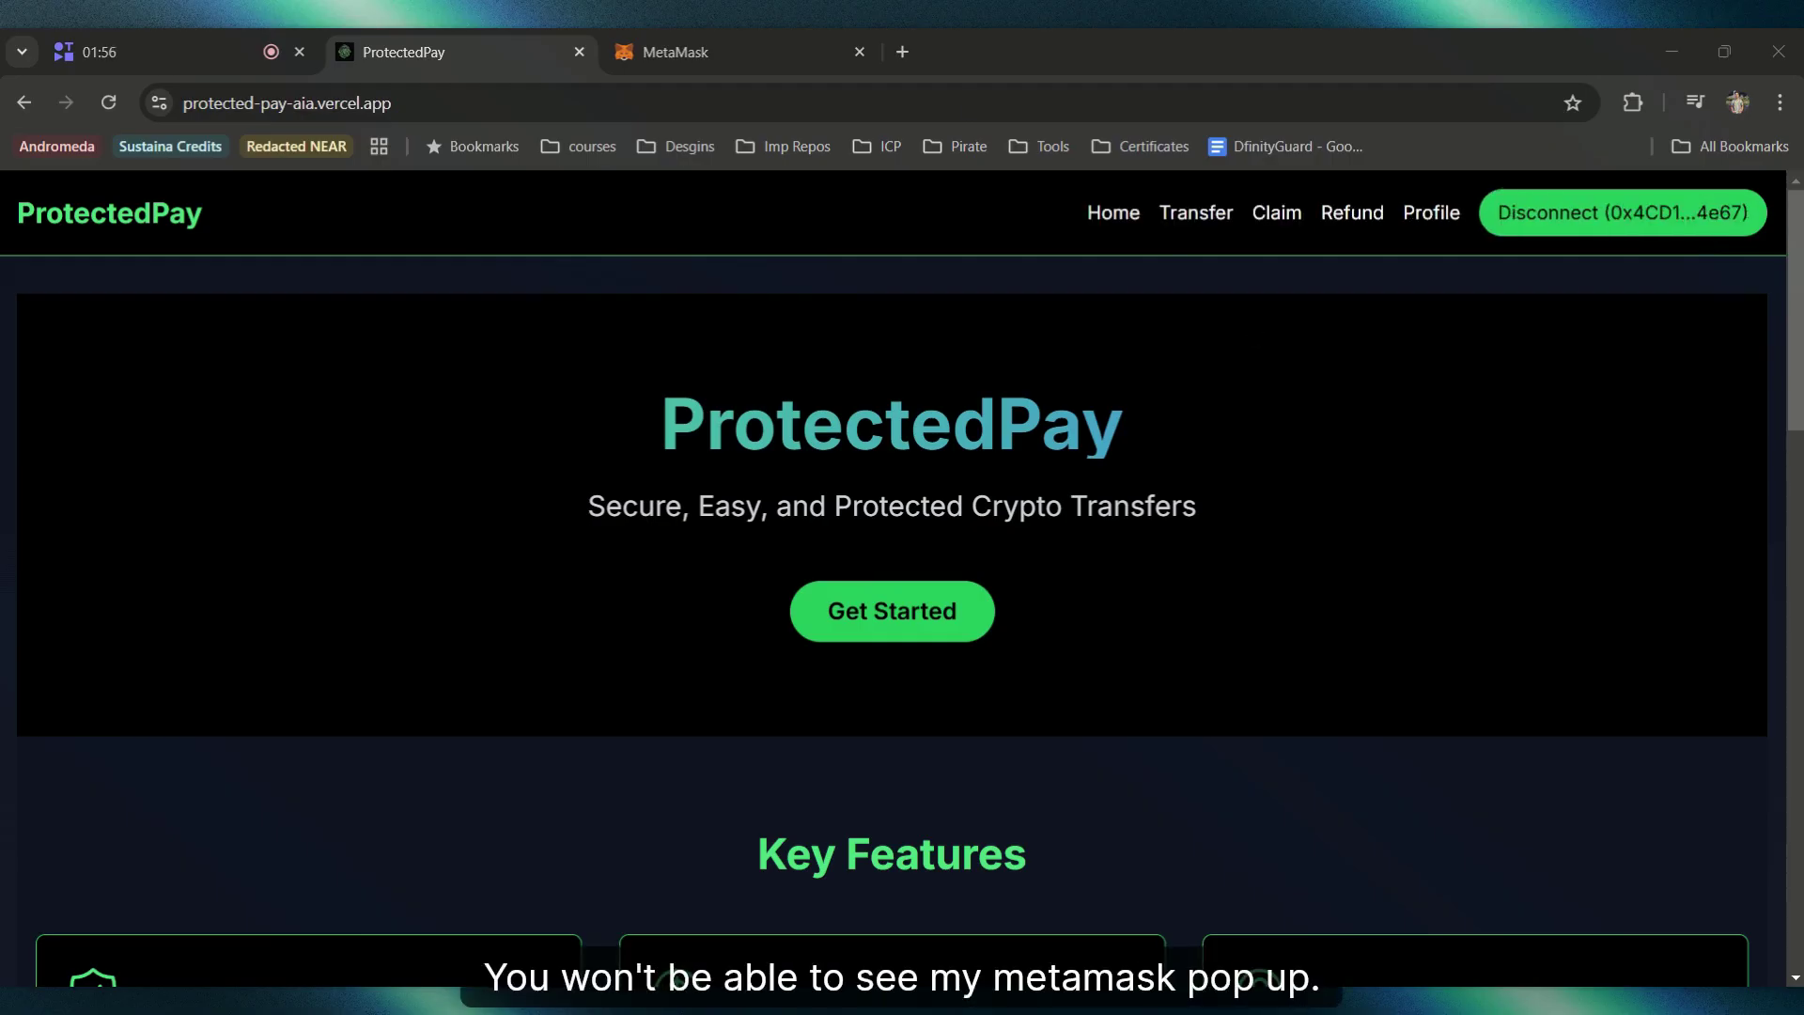
left_click(689, 32)
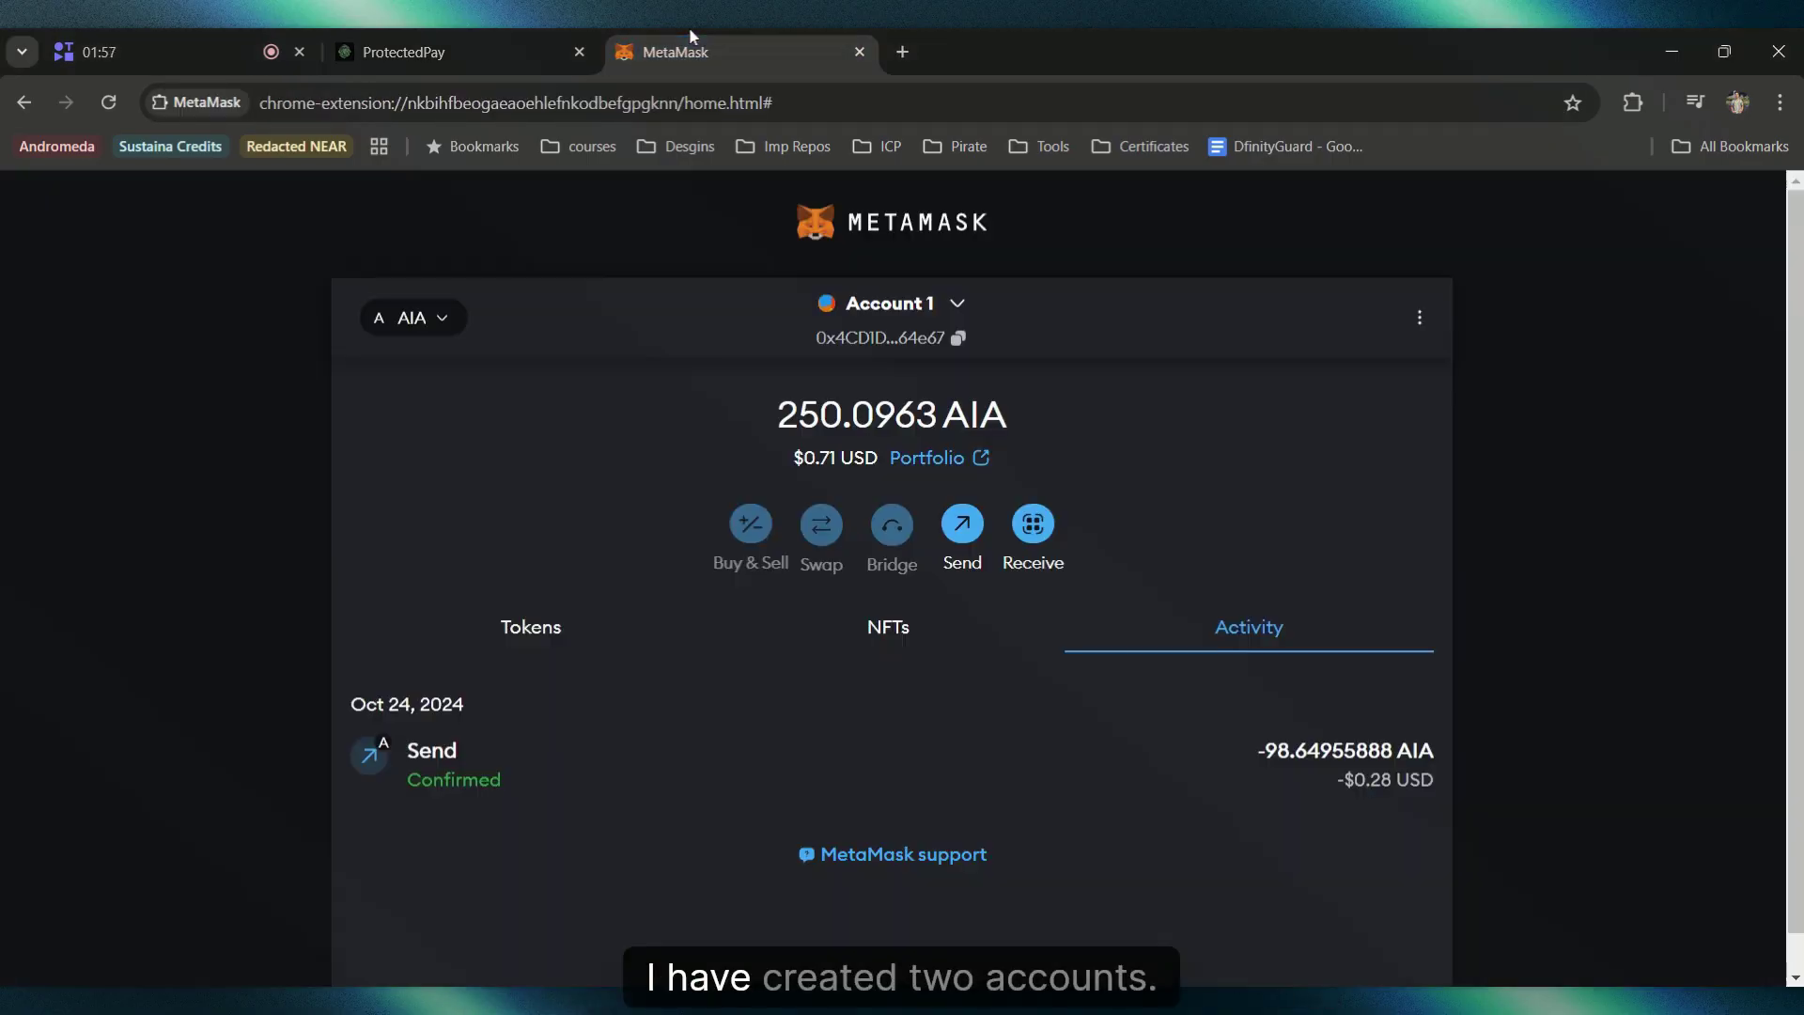
left_click(930, 315)
left_click(906, 484)
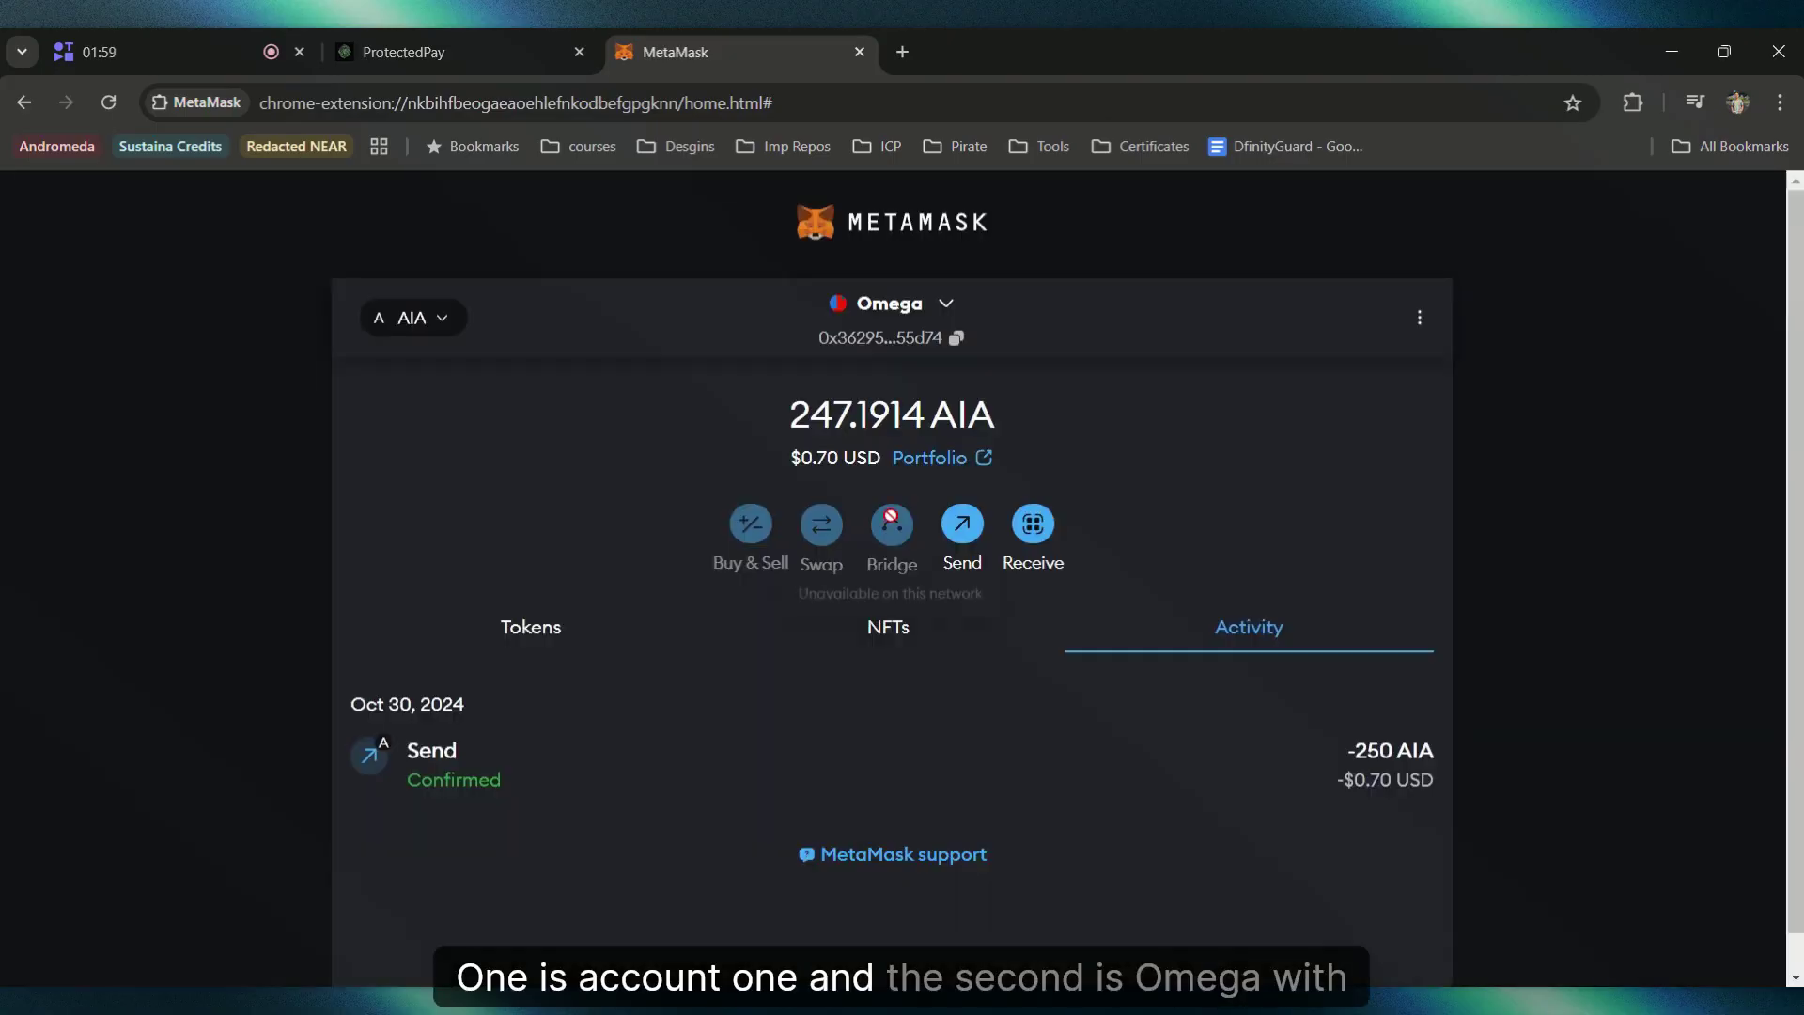
left_click_drag(791, 414, 850, 414)
left_click(888, 306)
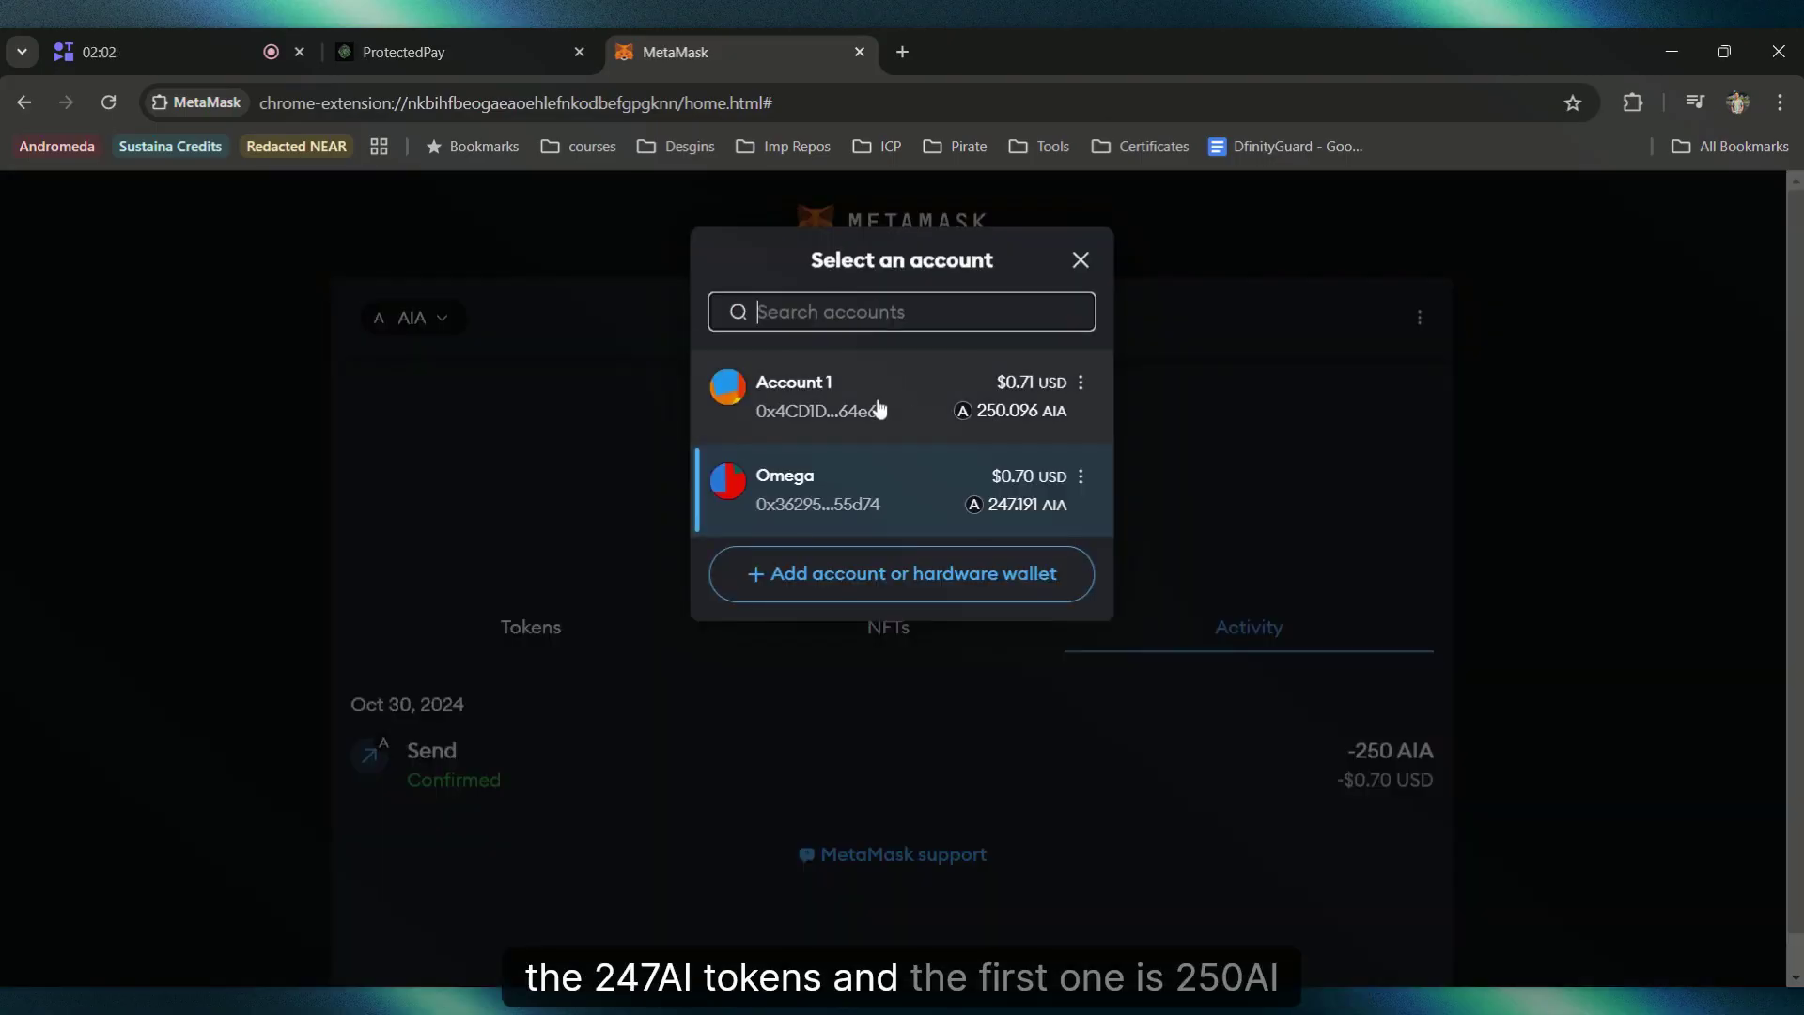
left_click(879, 408)
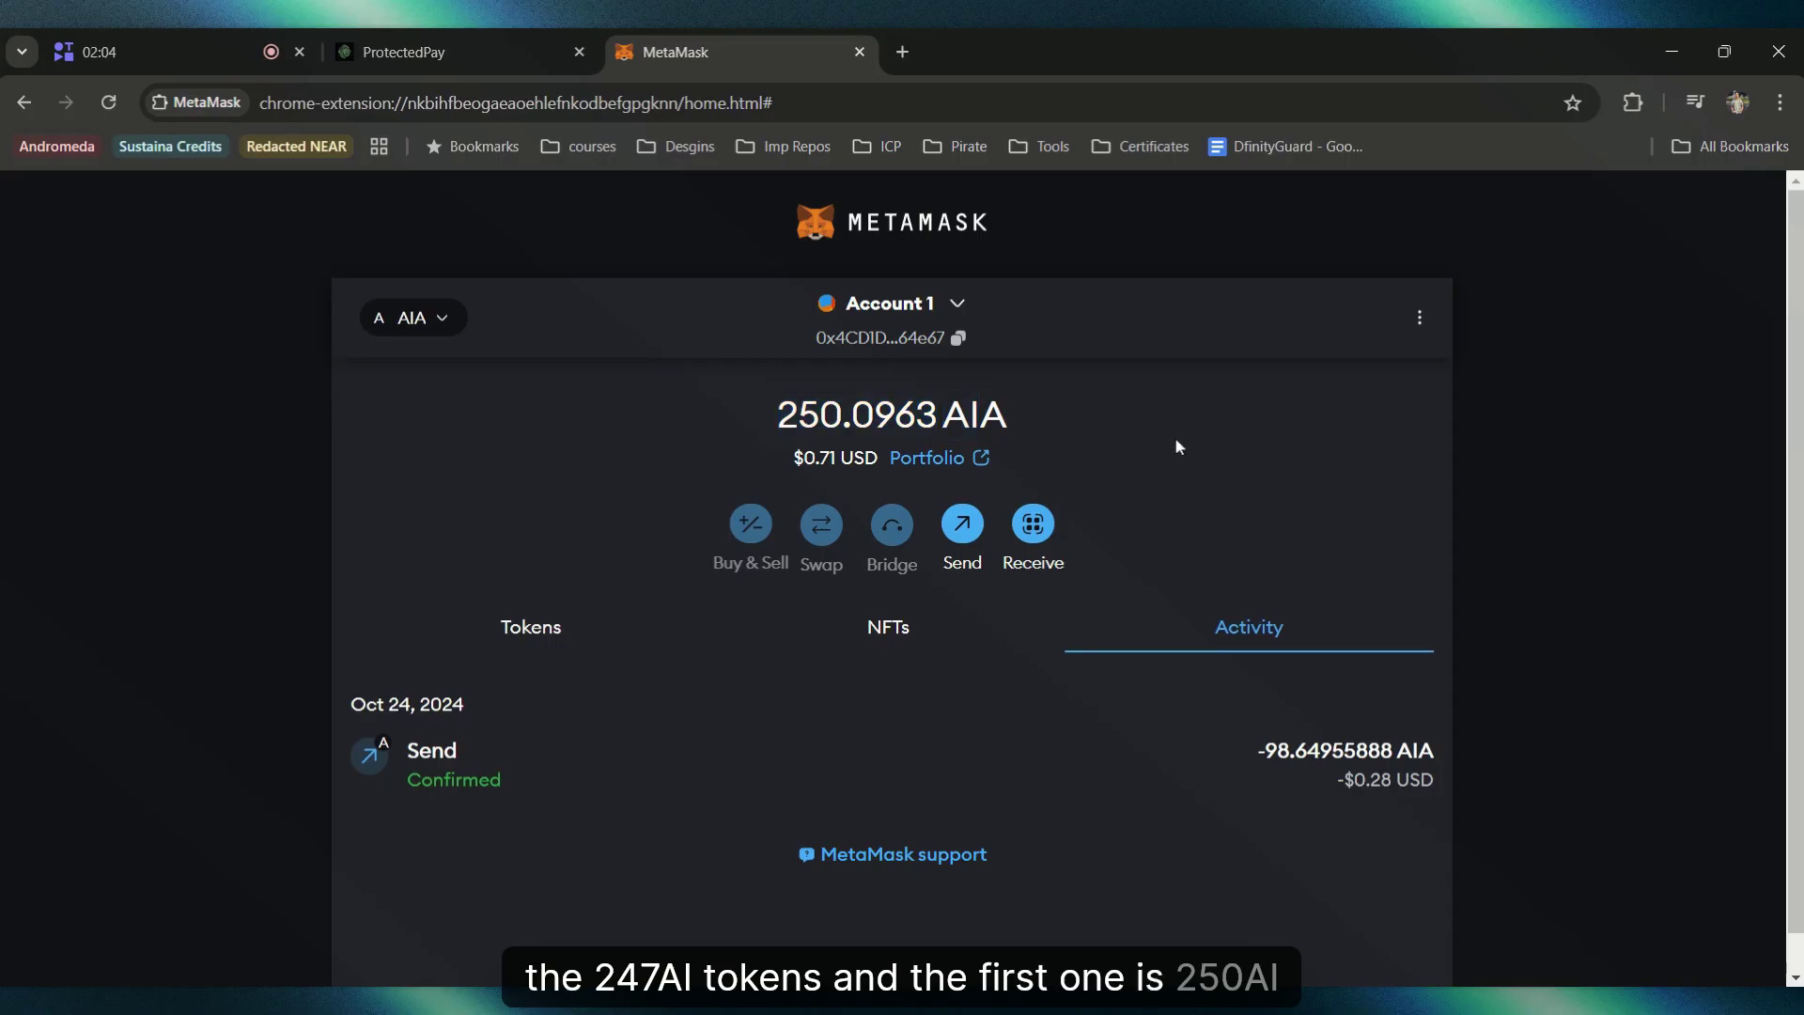
Step: Open the Profile page and point out the address, 250.0963 AIA balance and empty transaction history
left_click(522, 37)
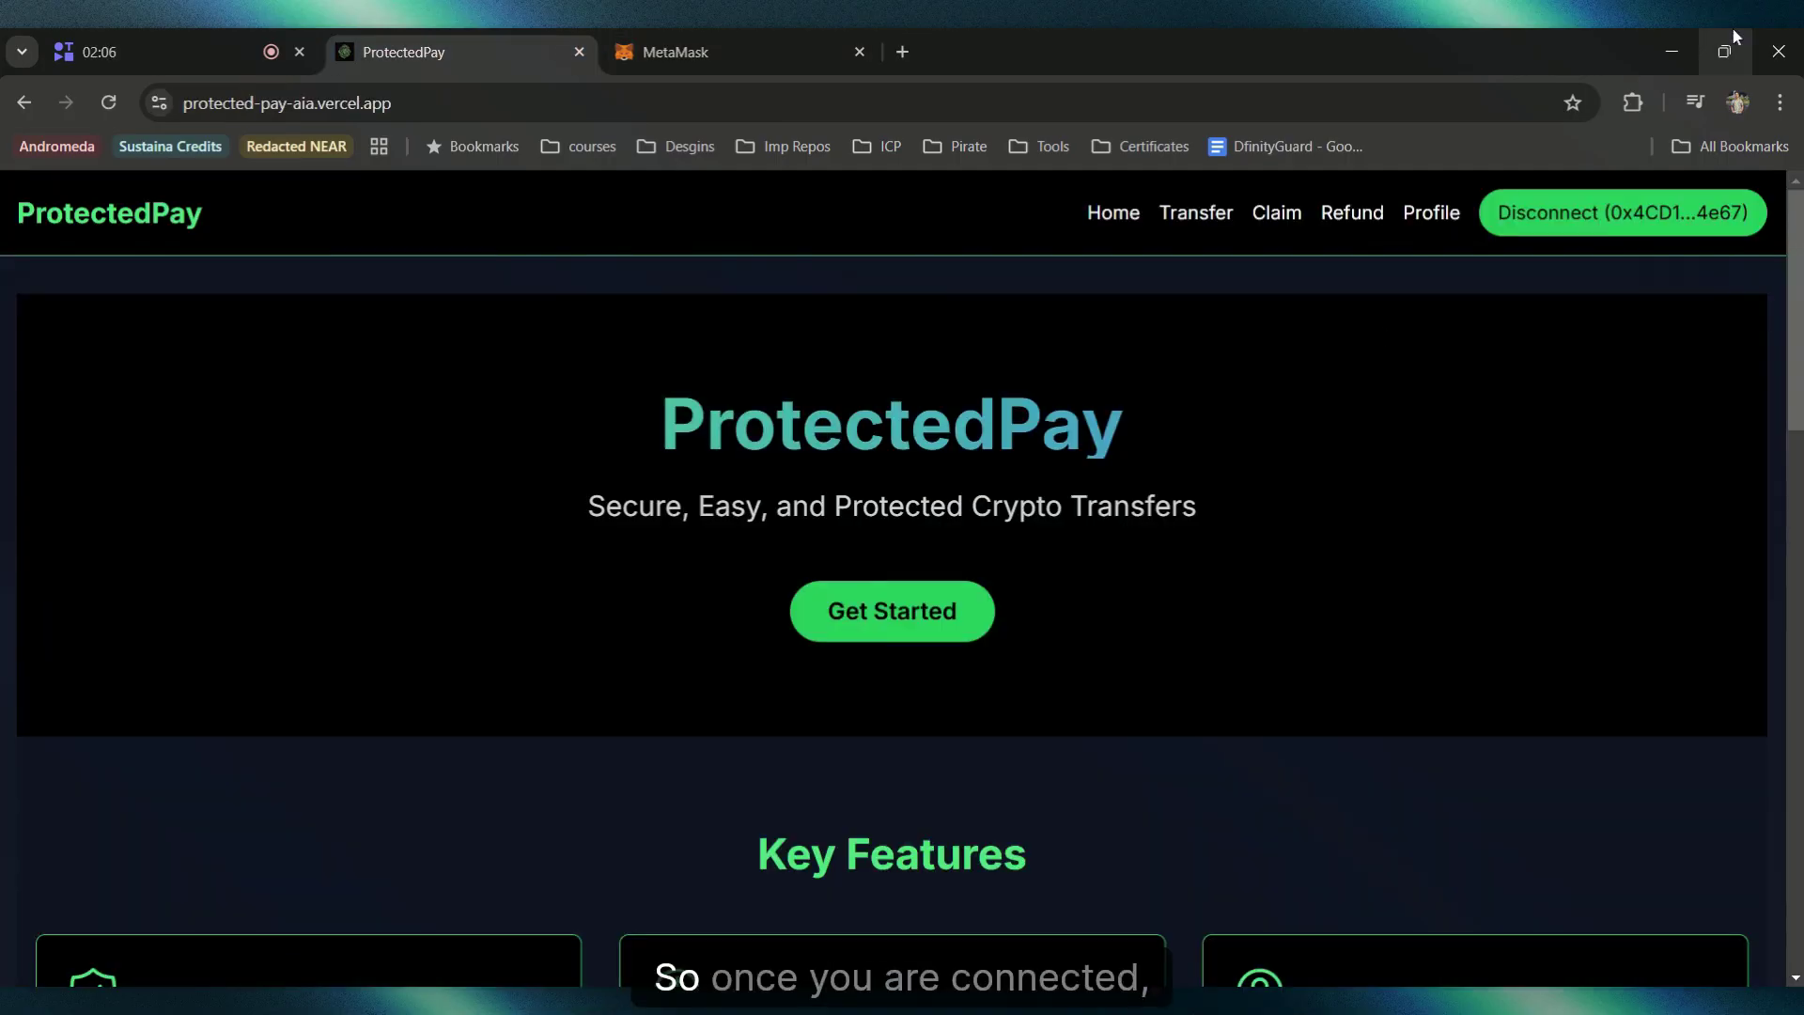
left_click(1429, 213)
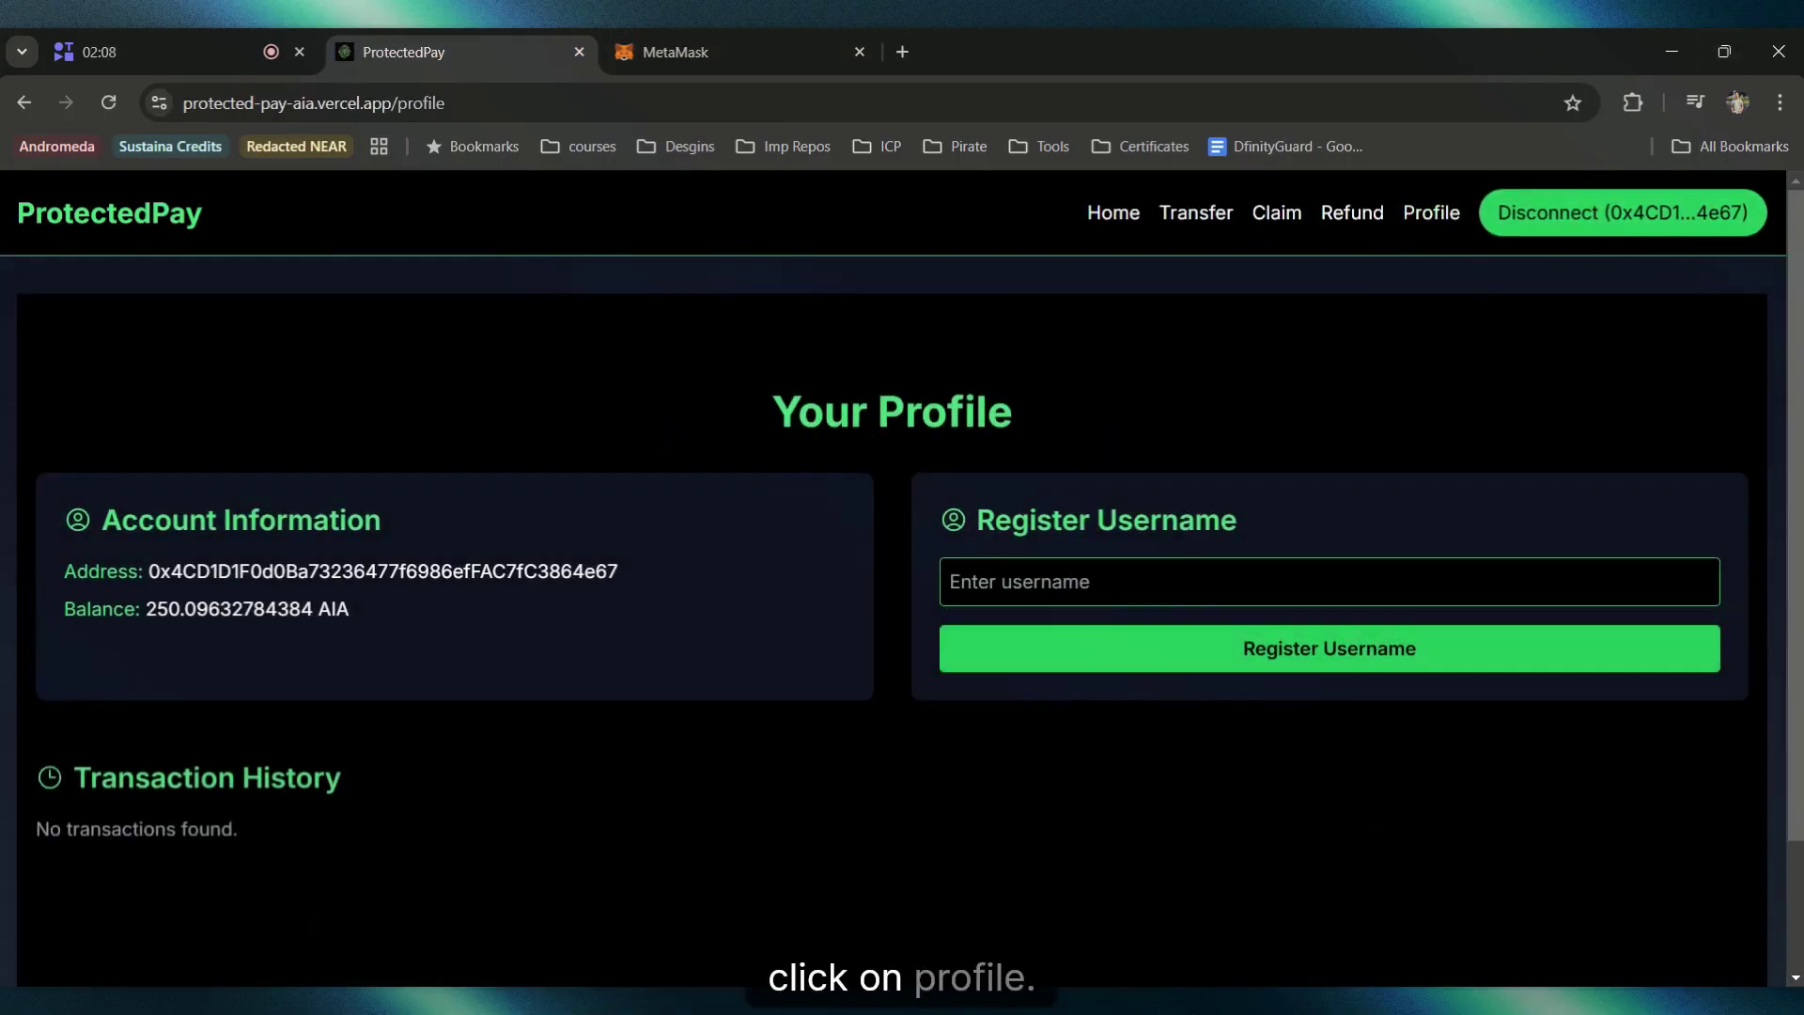
scroll(1449, 391, "down", 1)
left_click_drag(31, 391, 612, 535)
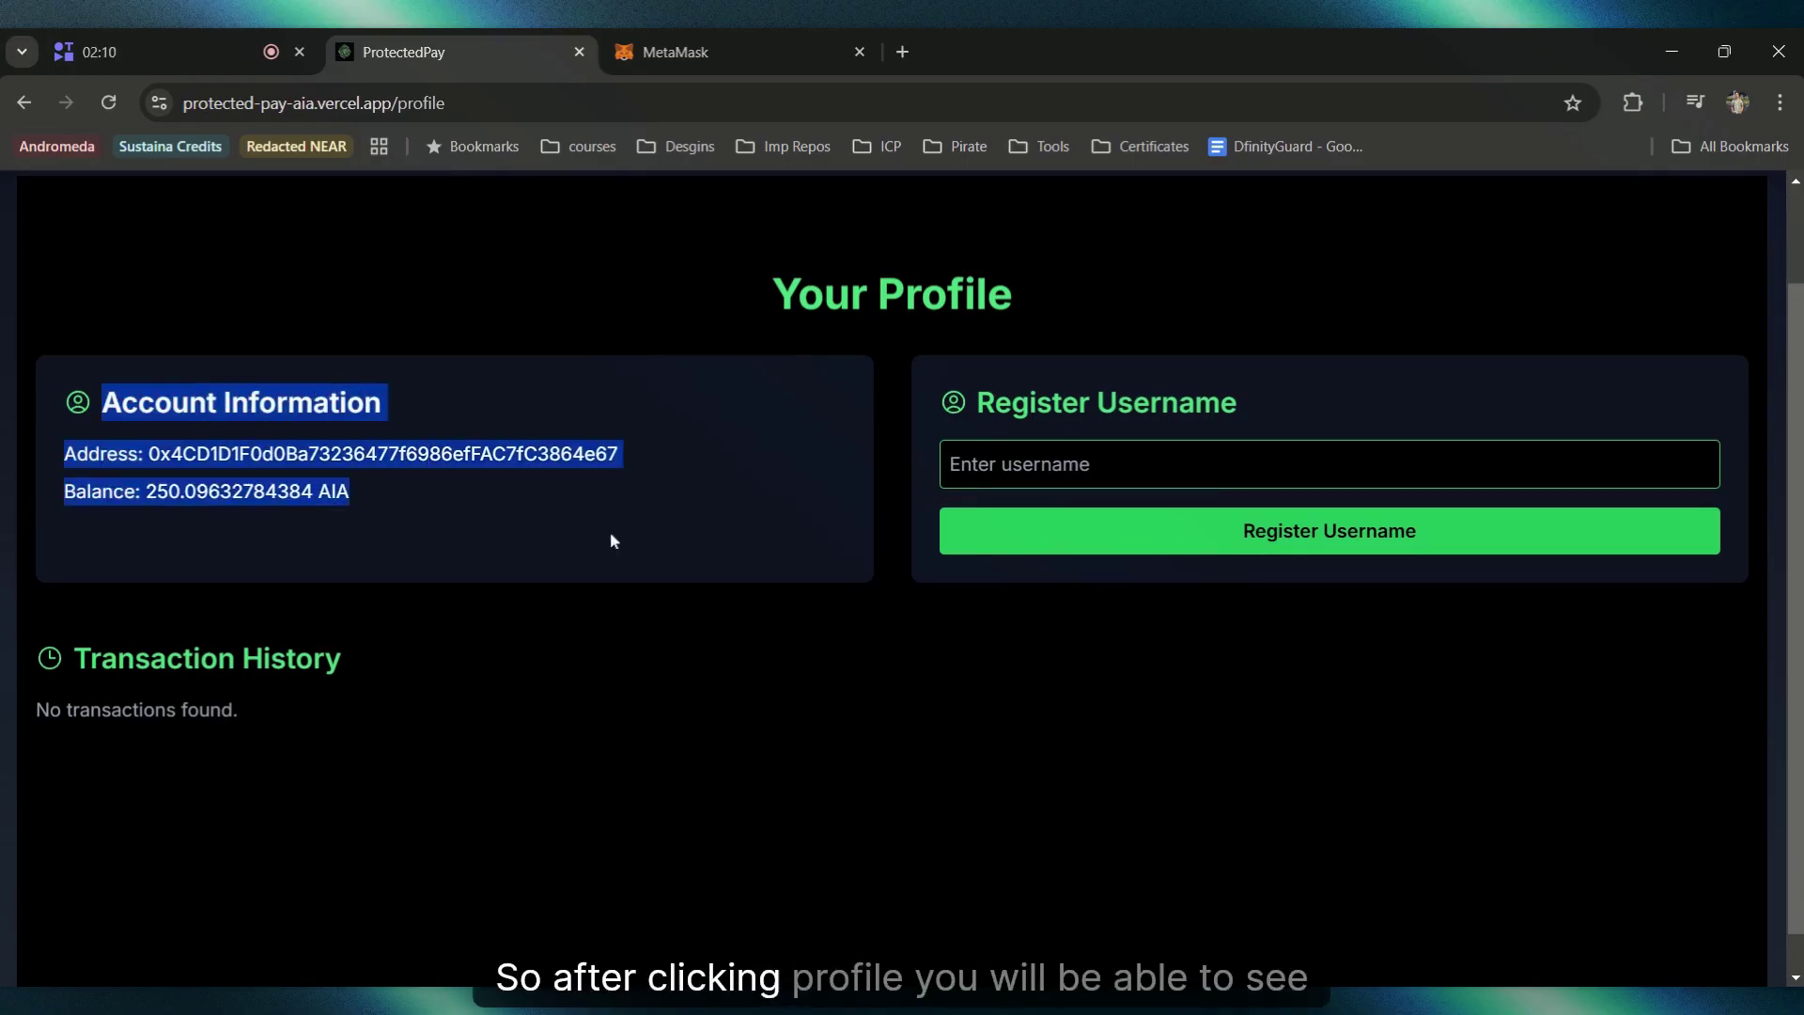
left_click(685, 557)
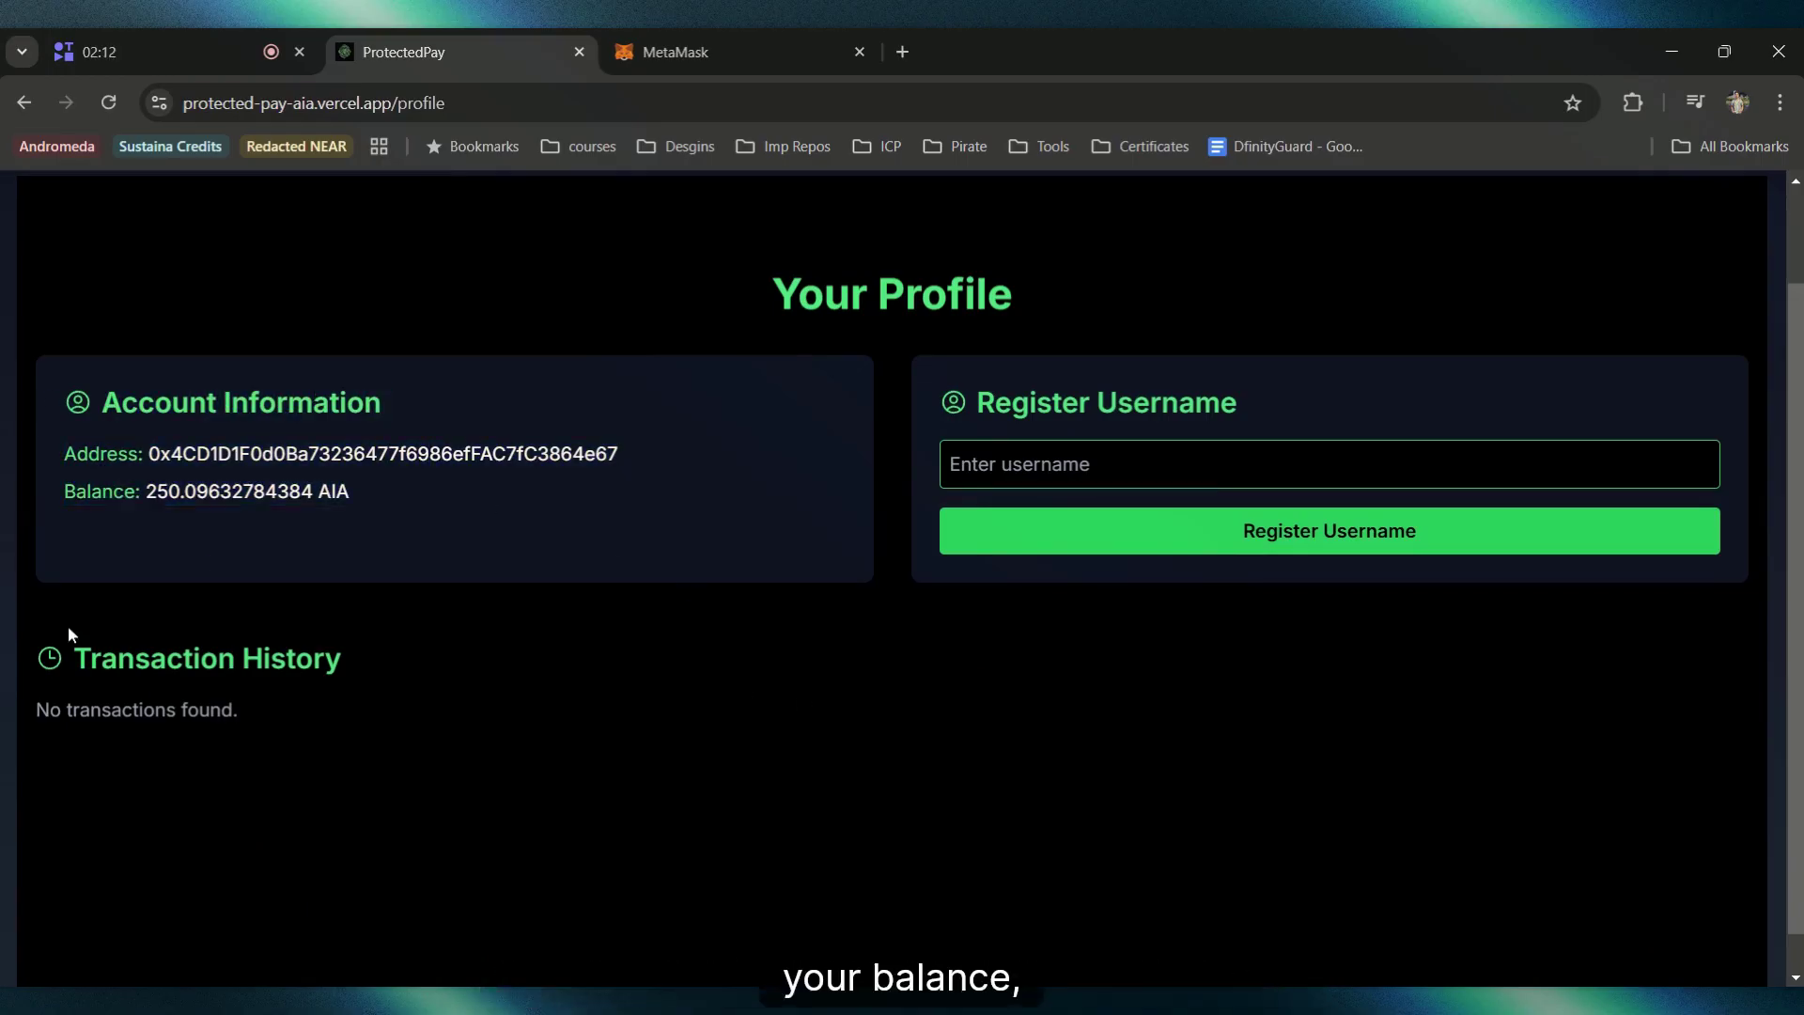
left_click_drag(68, 624, 555, 729)
left_click(555, 730)
scroll(1080, 601, "up", 1)
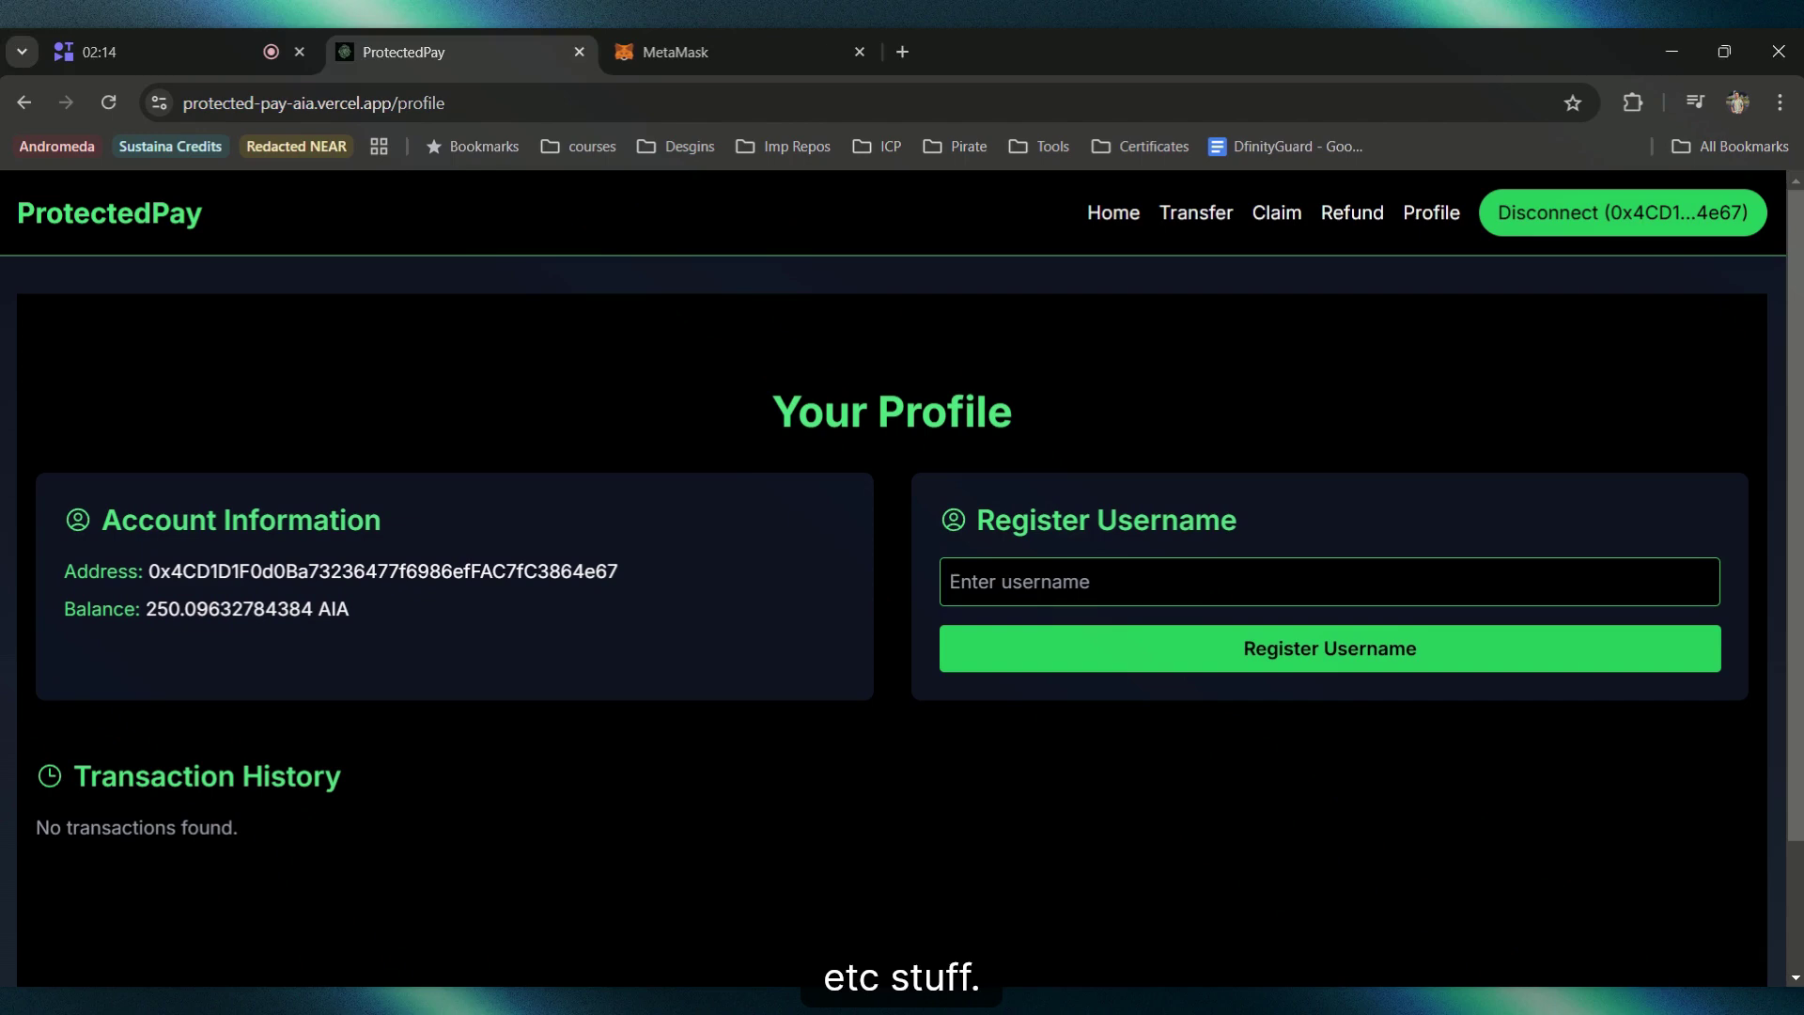
left_click(1140, 562)
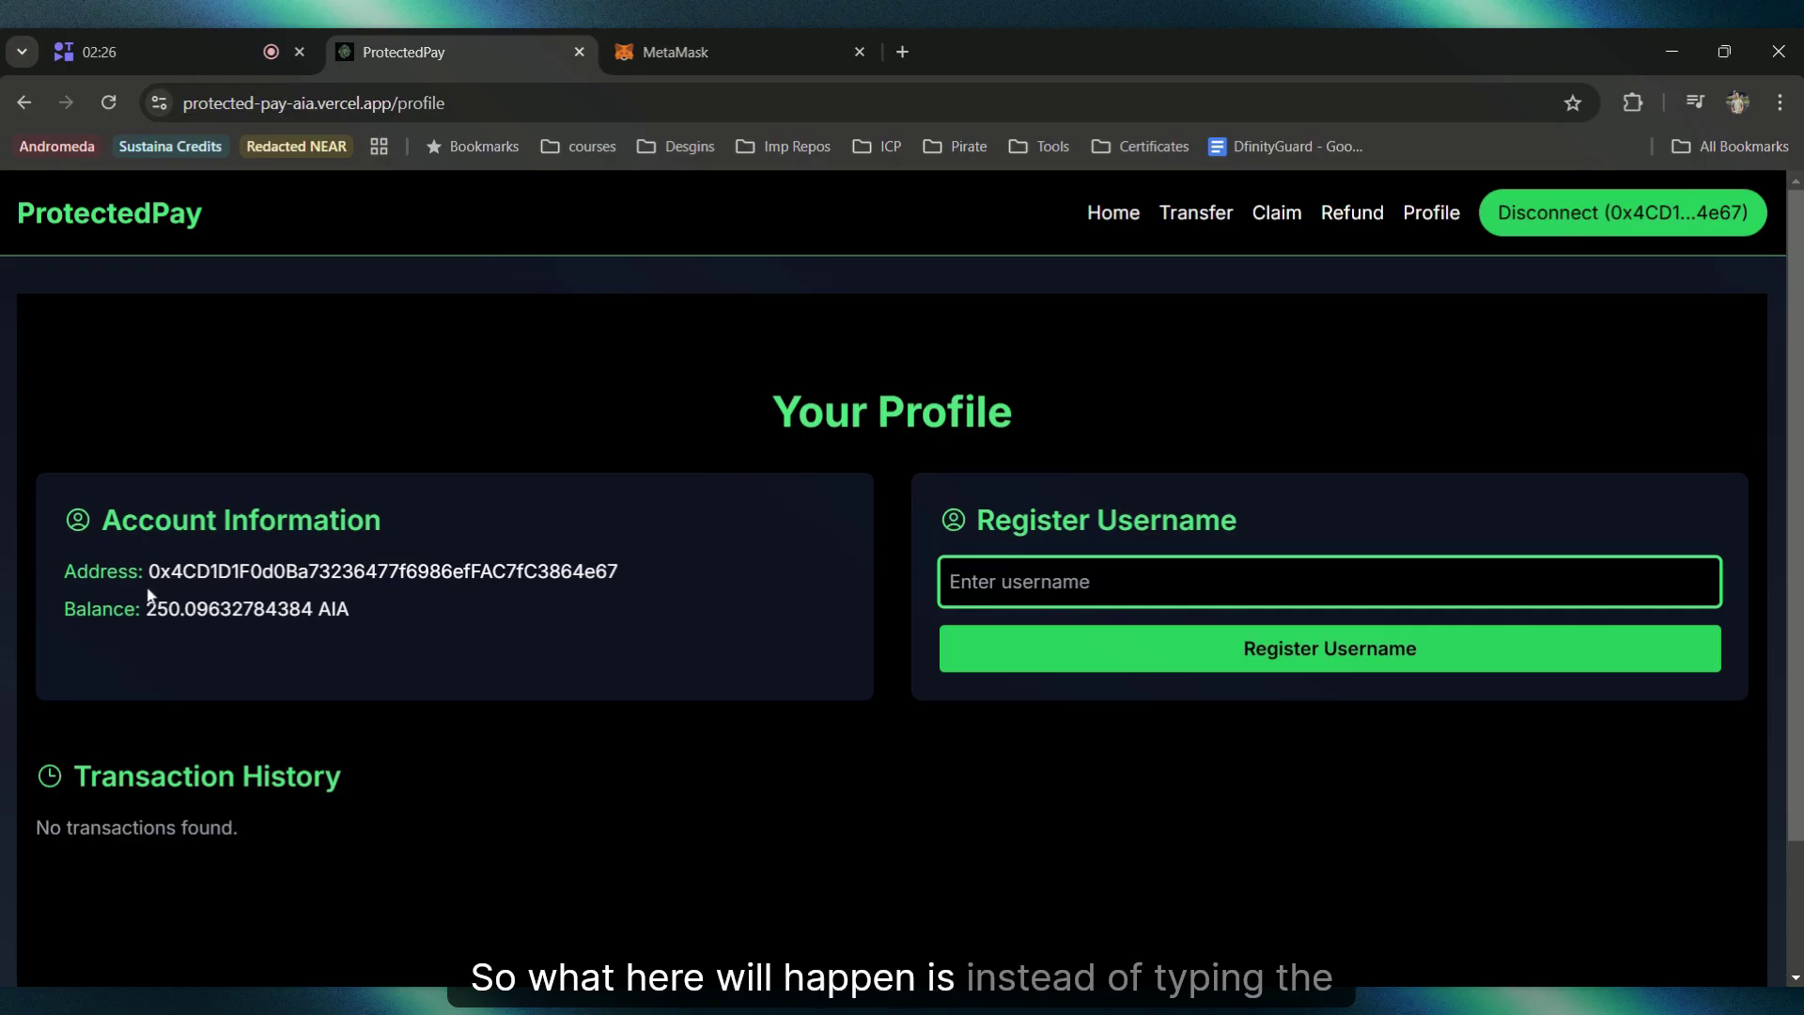
left_click_drag(146, 571, 620, 573)
Step: Register the username 'owner' and check its transaction in MetaMask
left_click(689, 548)
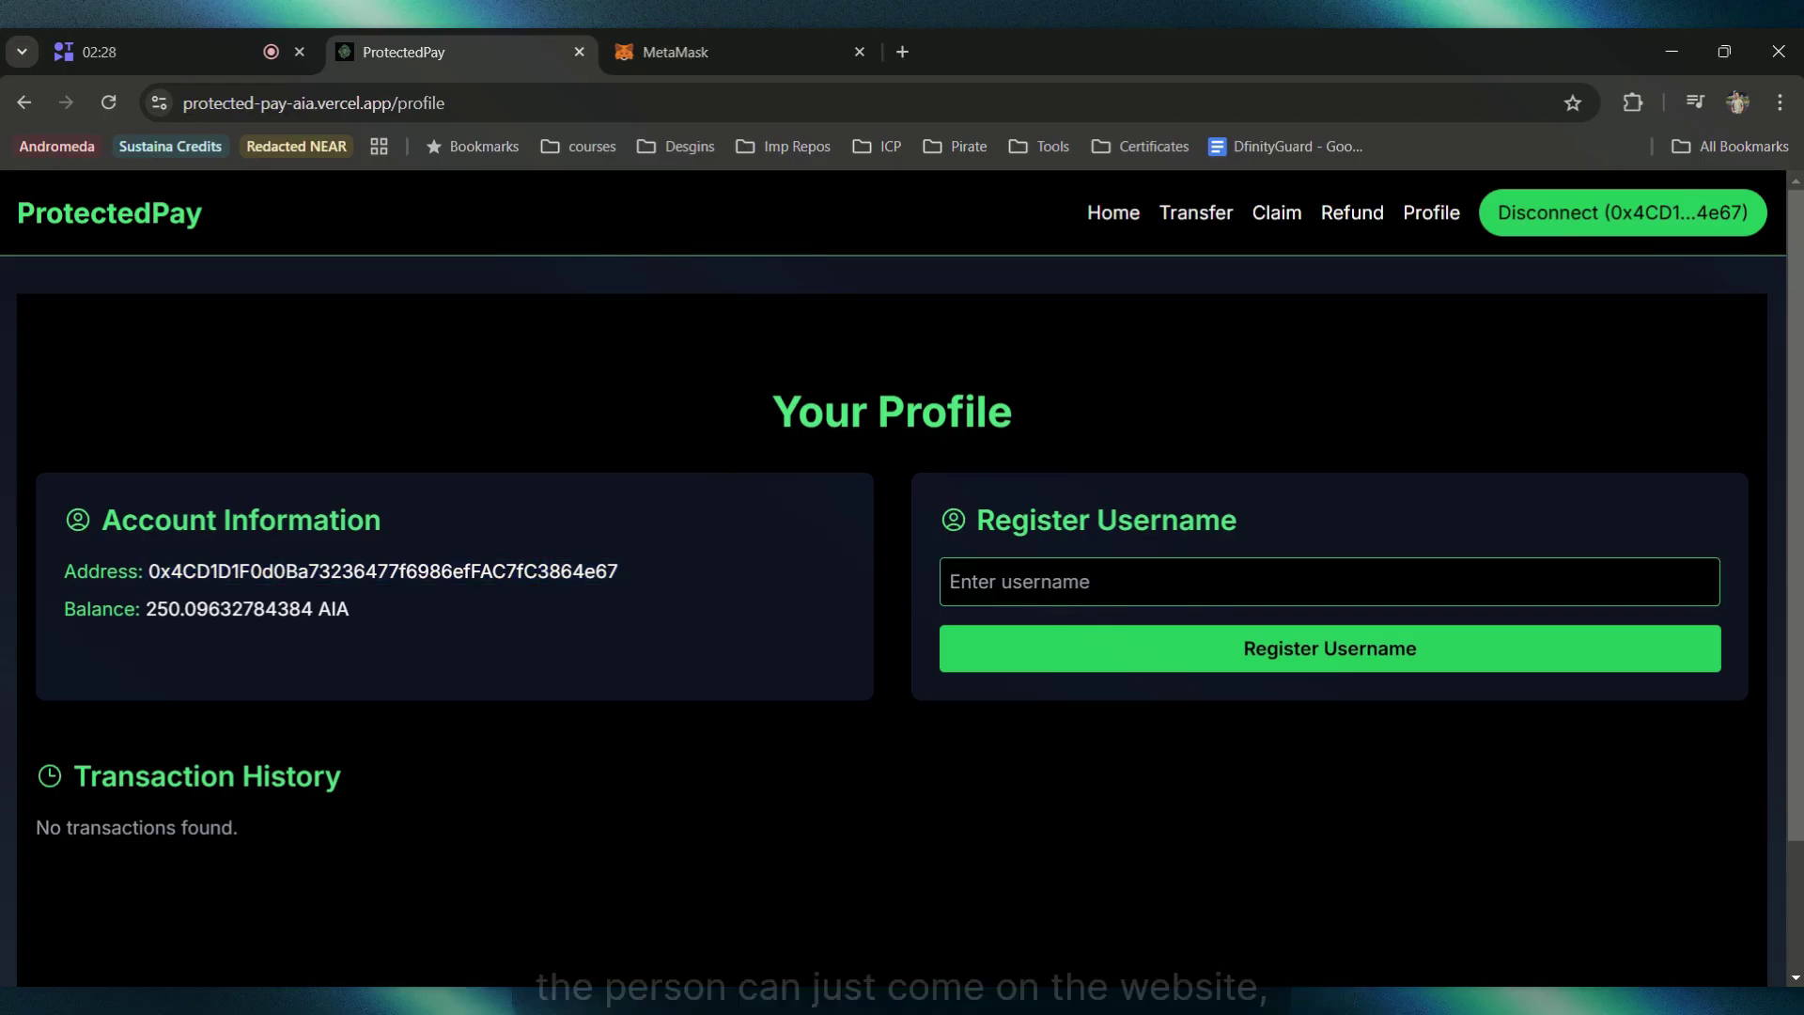
left_click(951, 581)
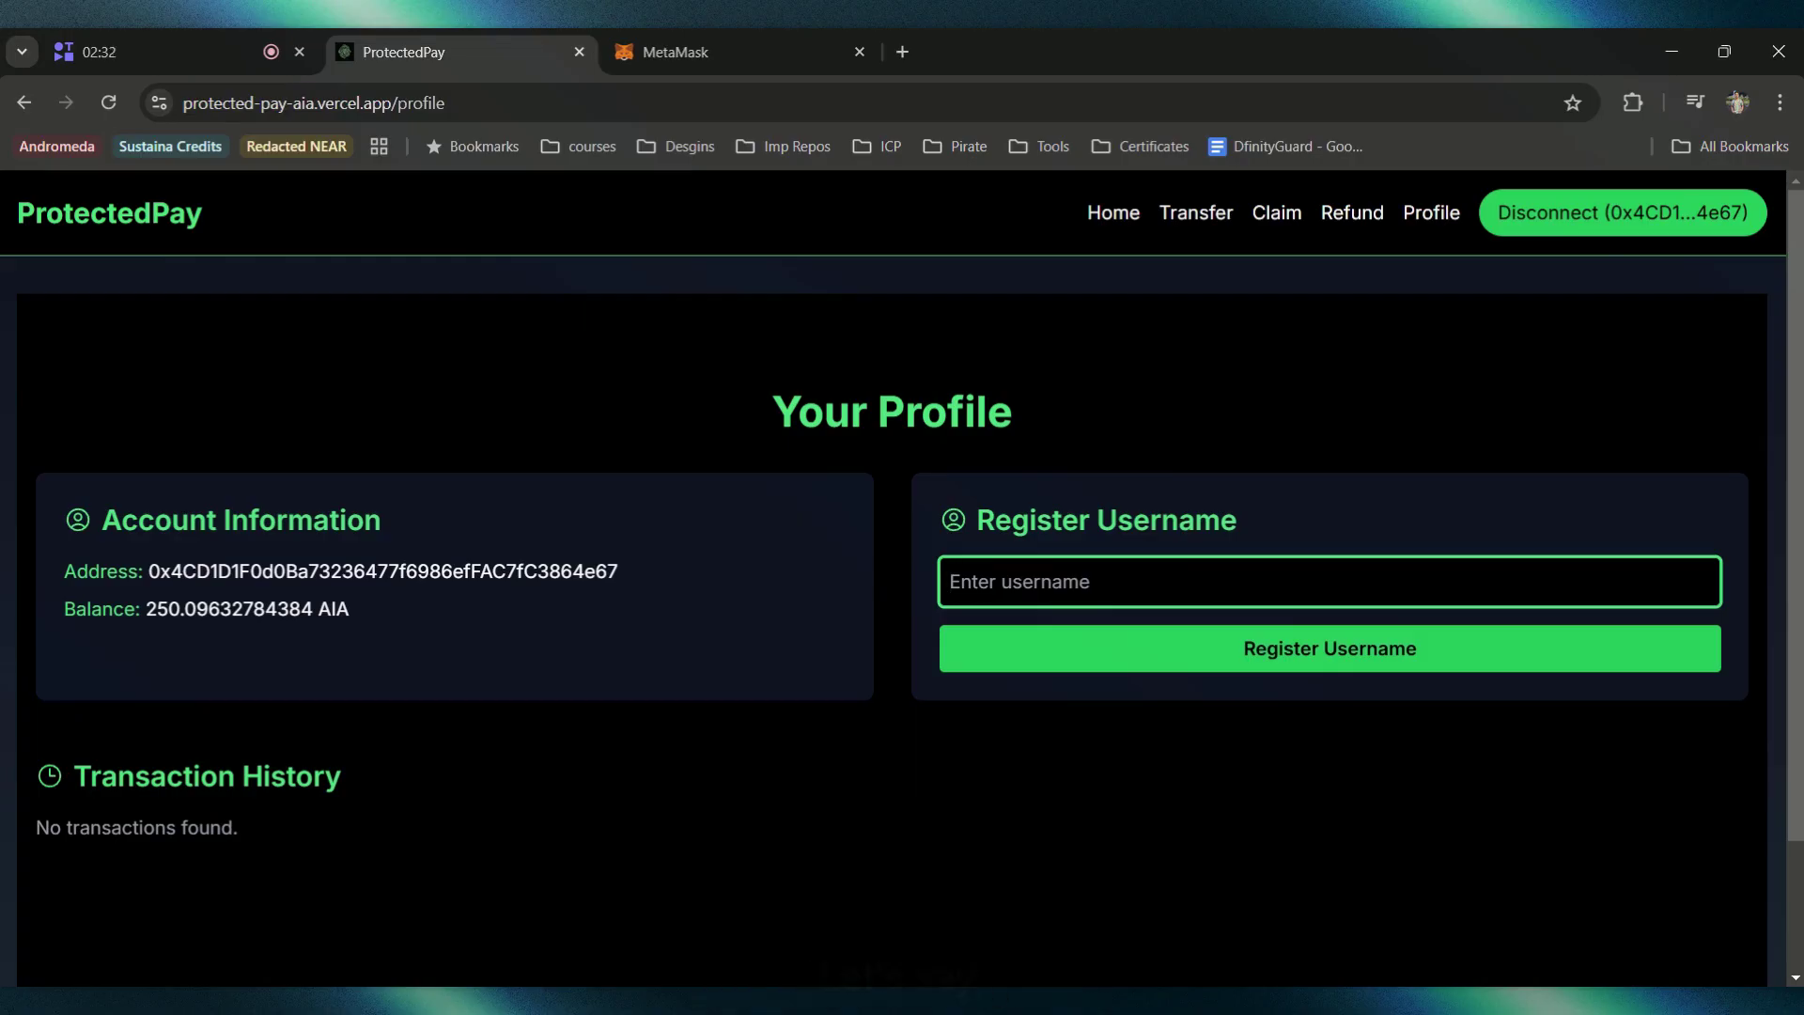
type("ownet")
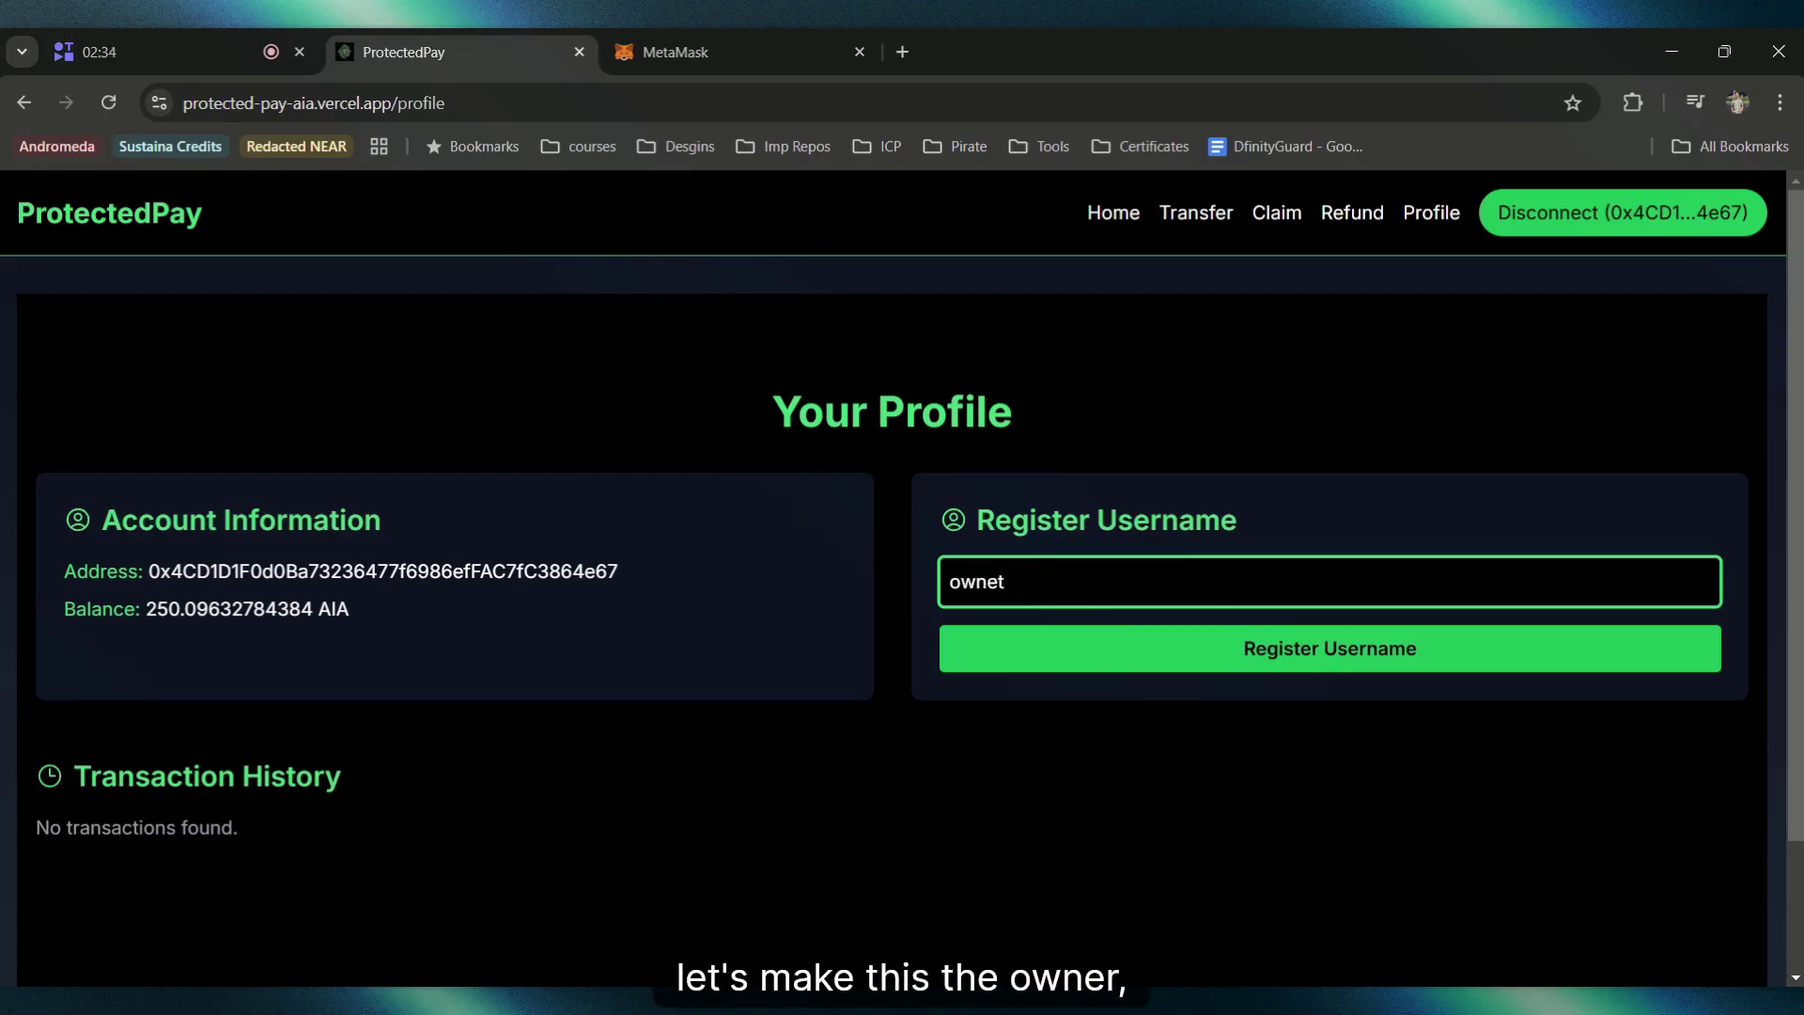
key("BackSpace")
left_click(1217, 650)
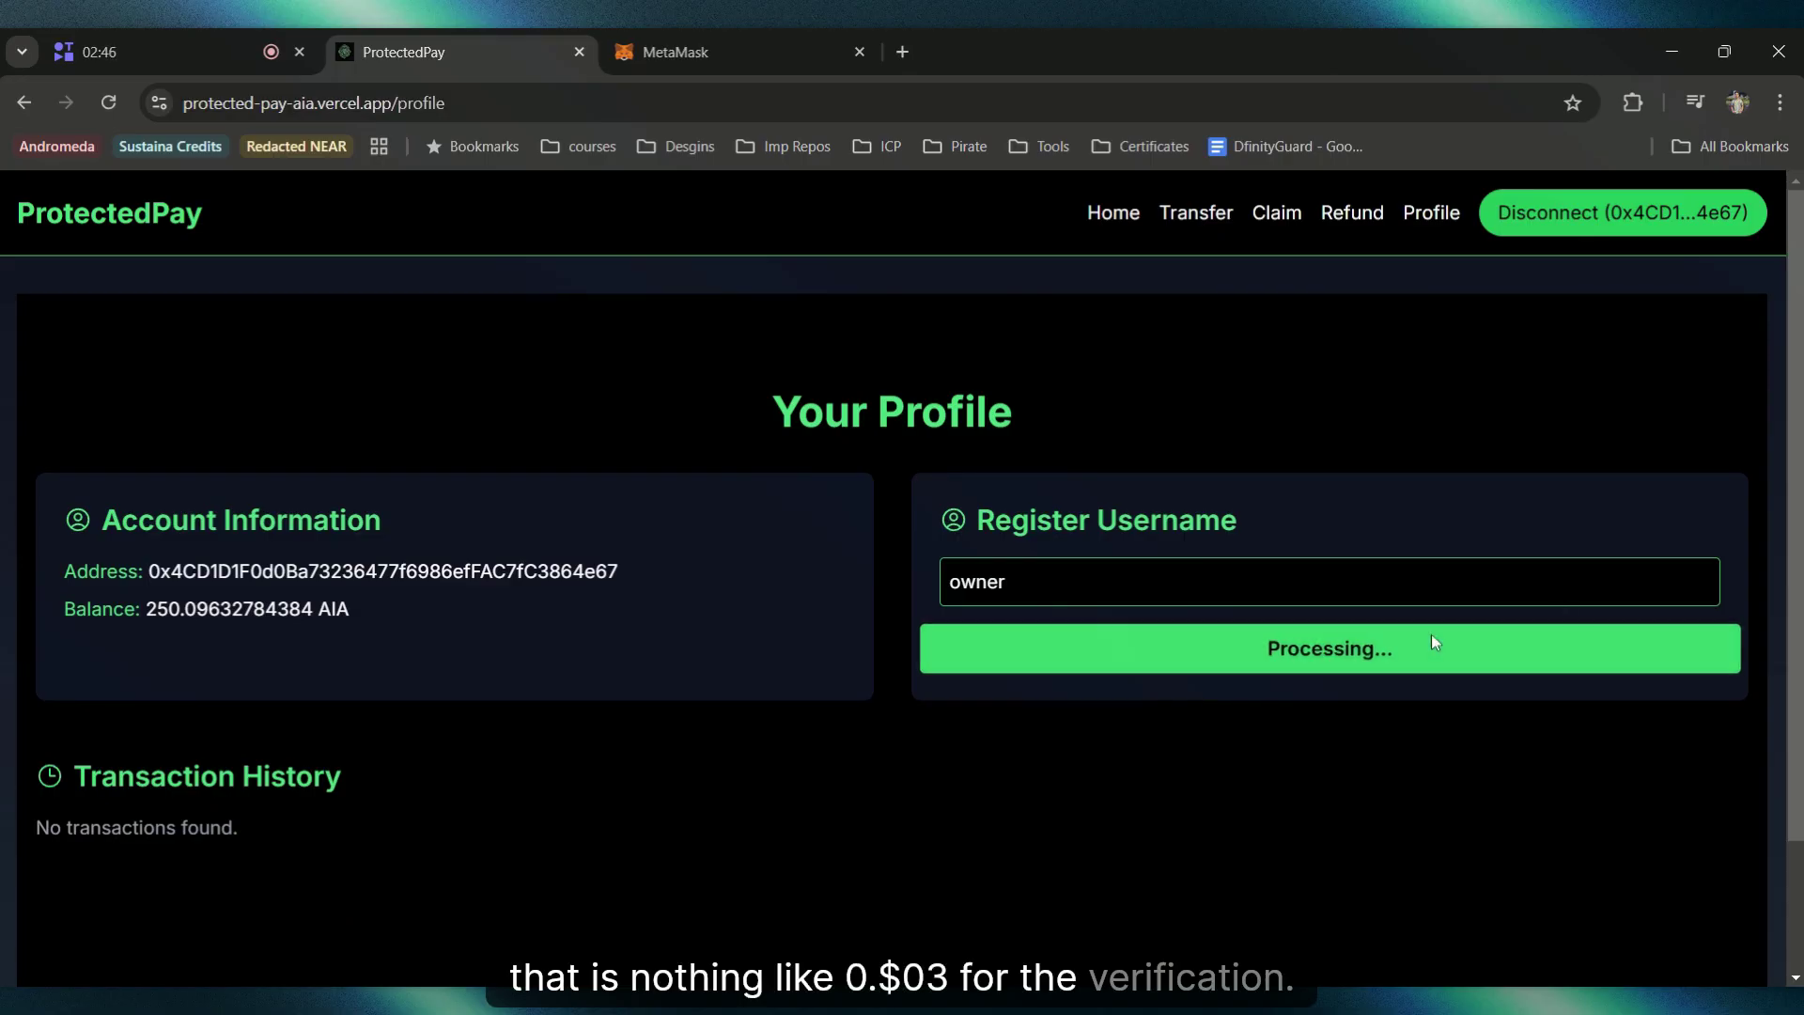
left_click(733, 52)
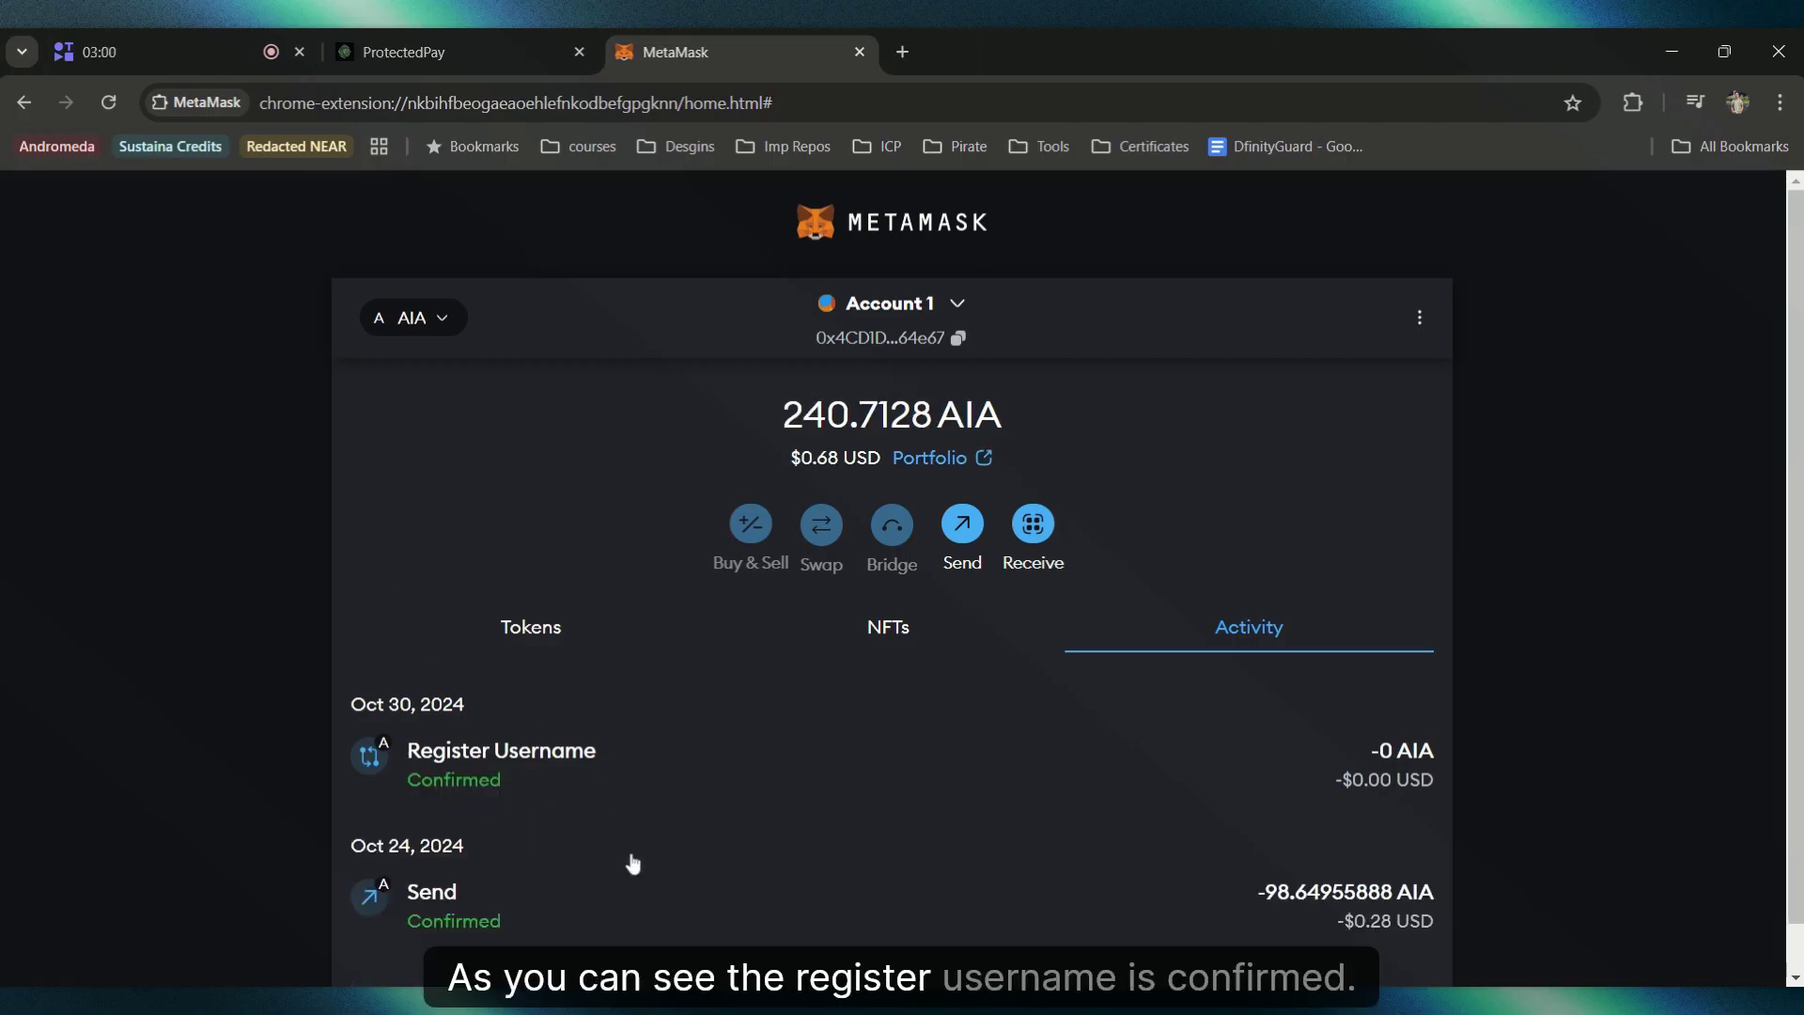
Step: Return to the ProtectedPay profile, now showing 'owner' as the registered username
left_click(451, 52)
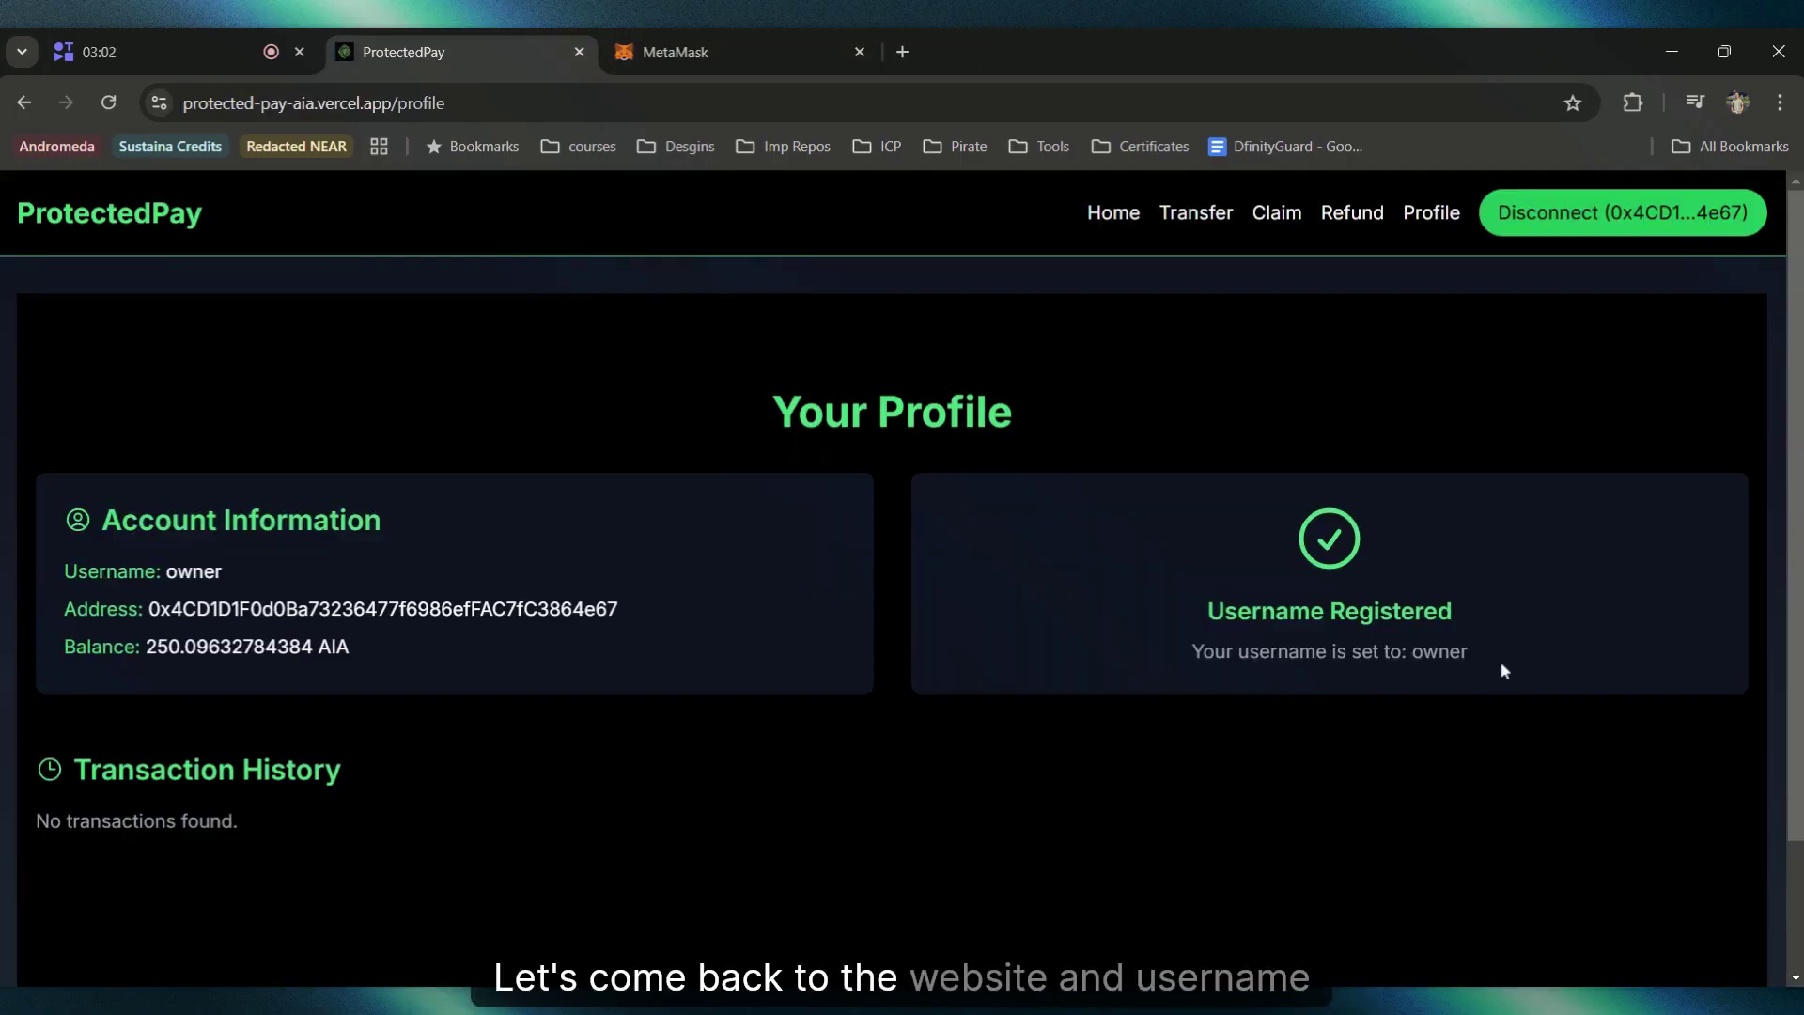
Step: Point out the 'owner' Username Registered confirmation and account details, then open Transfer Funds
left_click_drag(1501, 663, 1155, 602)
left_click(1153, 600)
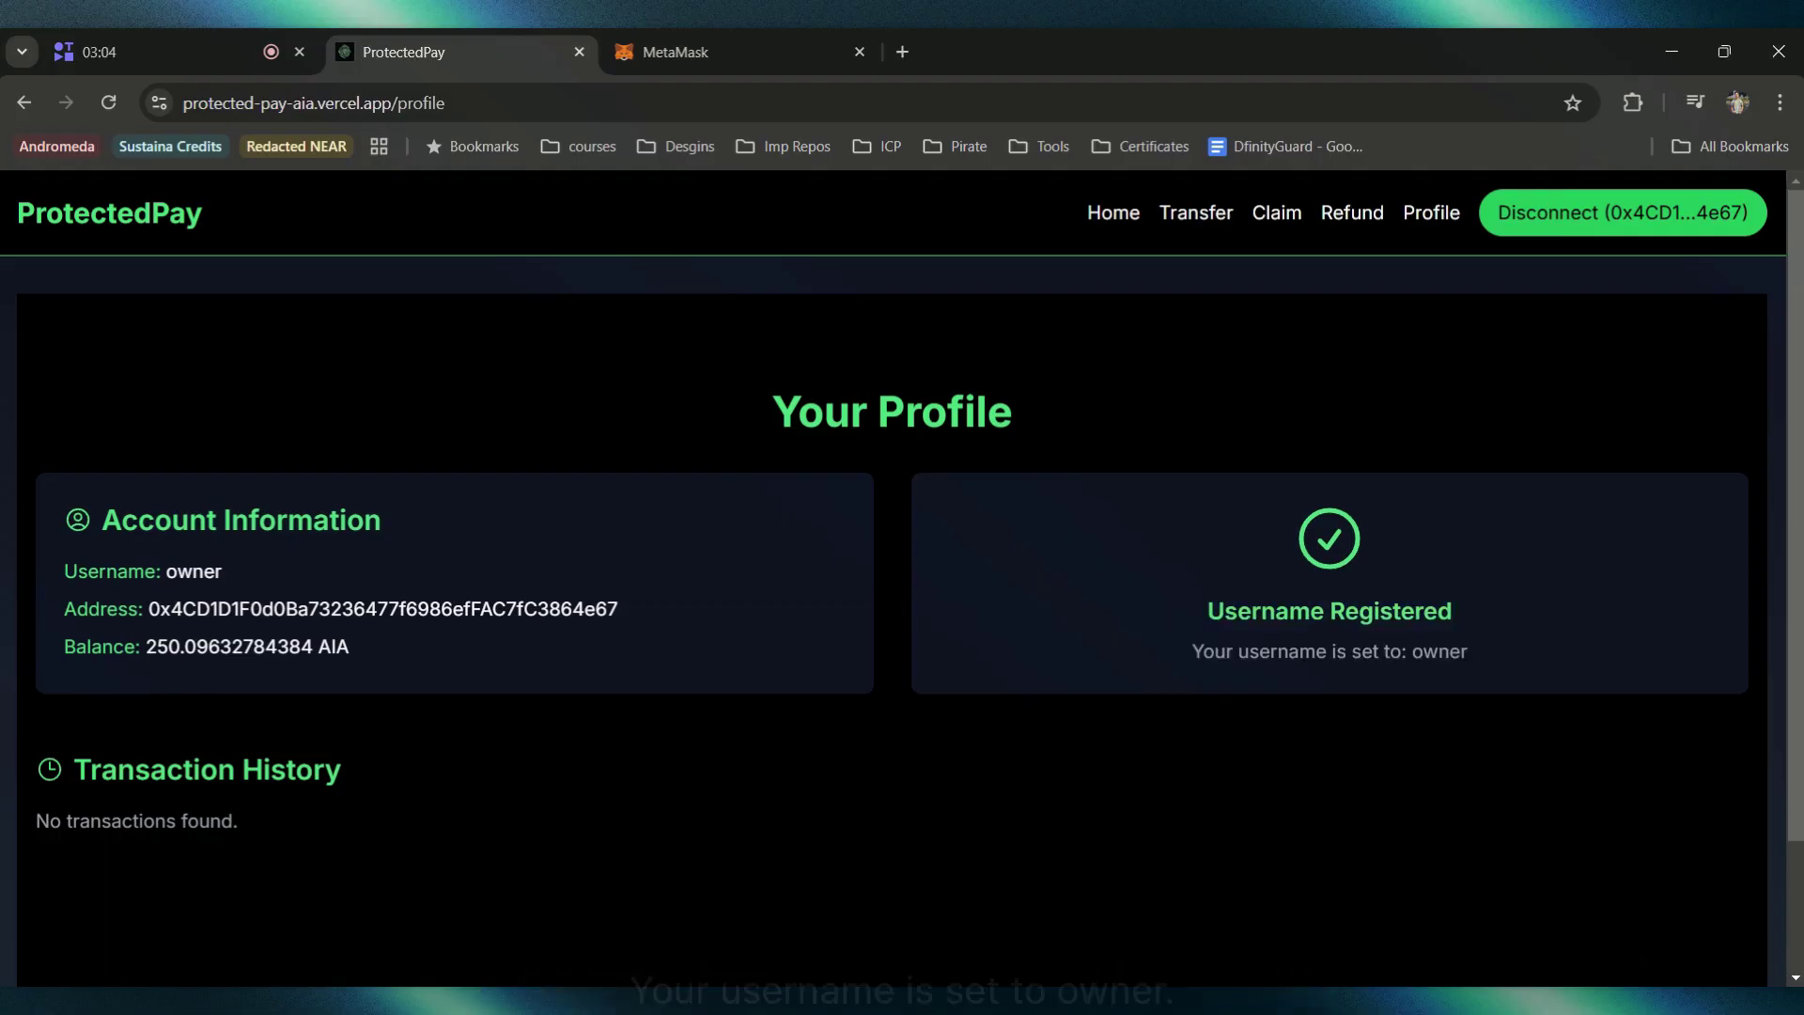
left_click_drag(1411, 651, 1577, 639)
left_click(1577, 639)
left_click_drag(1095, 611, 1628, 583)
left_click(1563, 613)
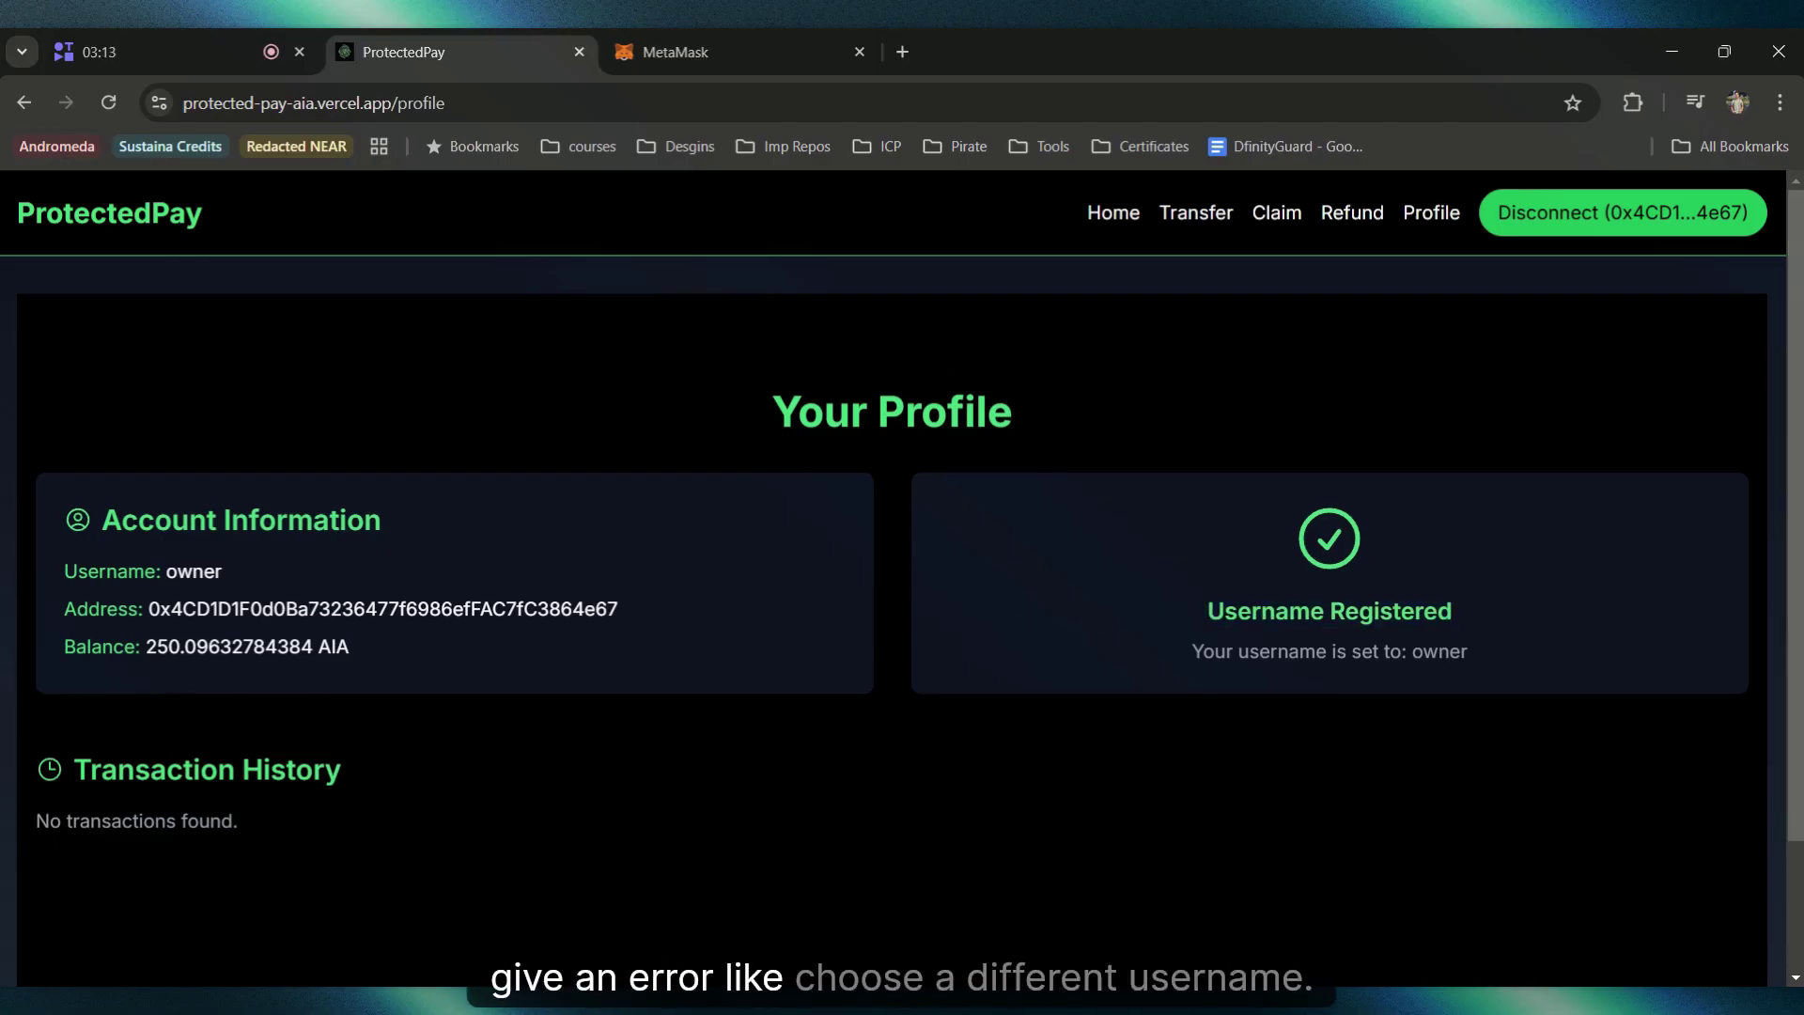
left_click_drag(54, 537, 353, 648)
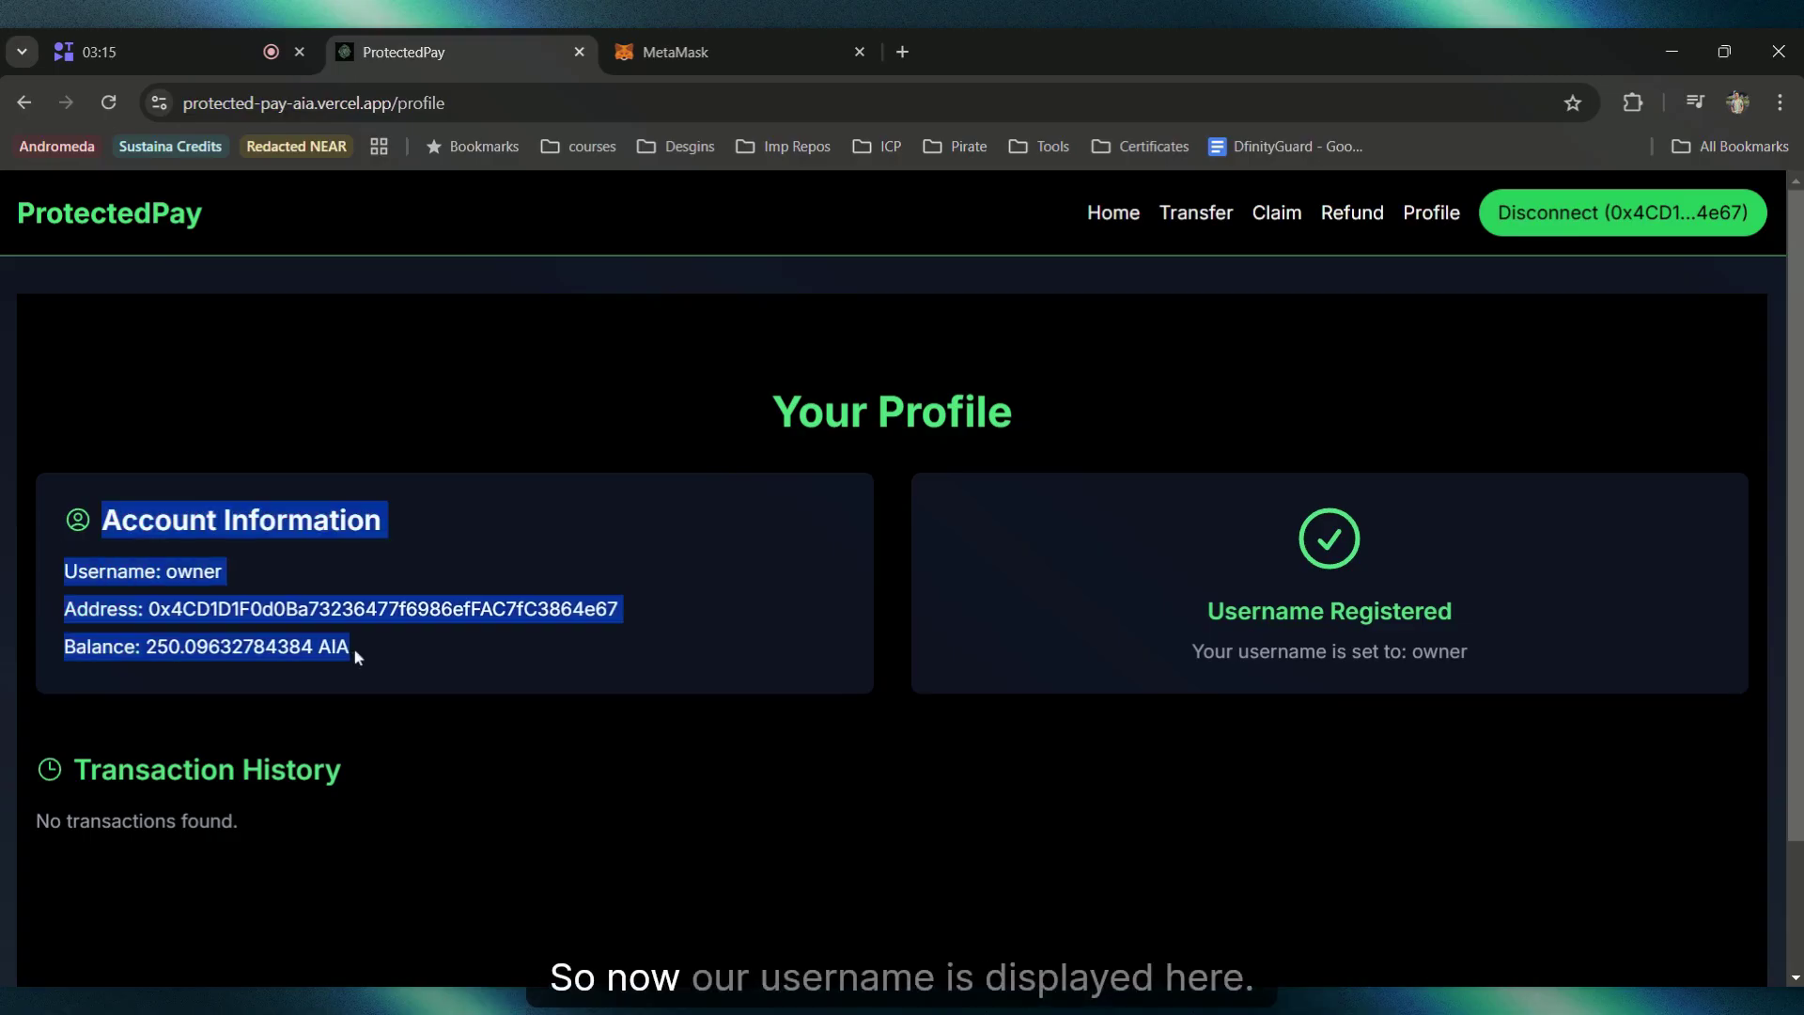
left_click(622, 732)
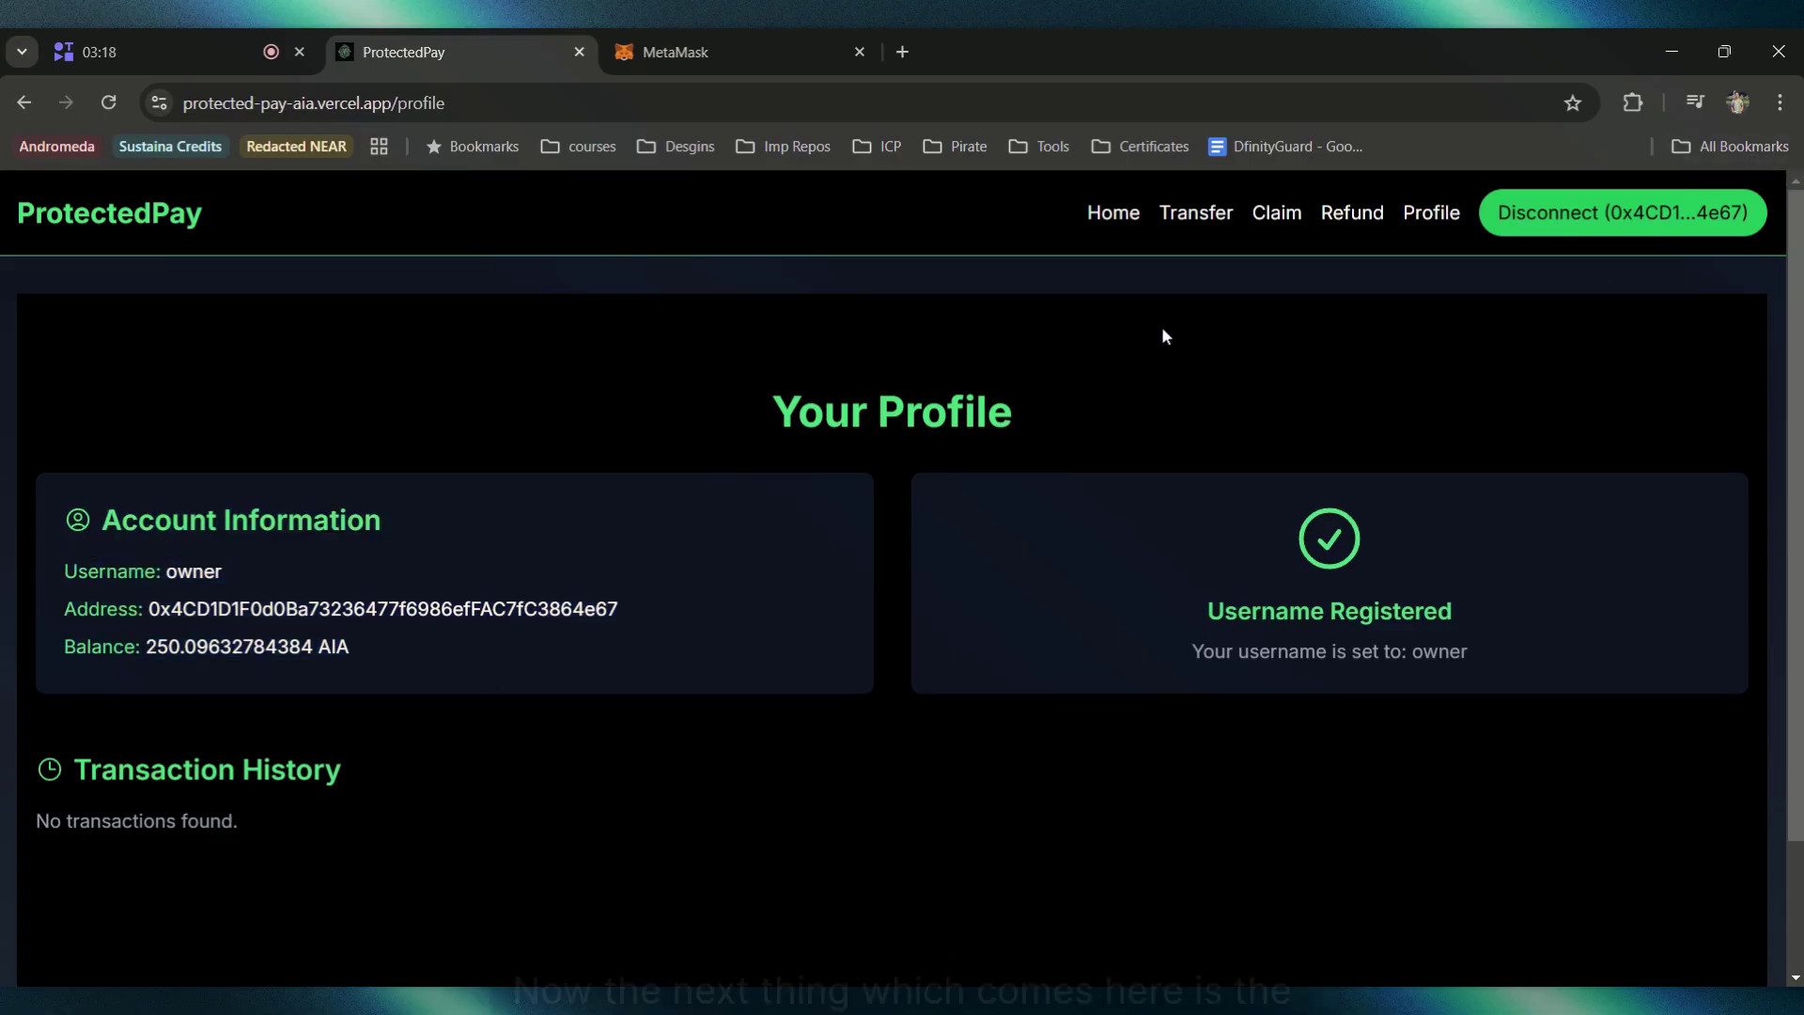
left_click(1186, 214)
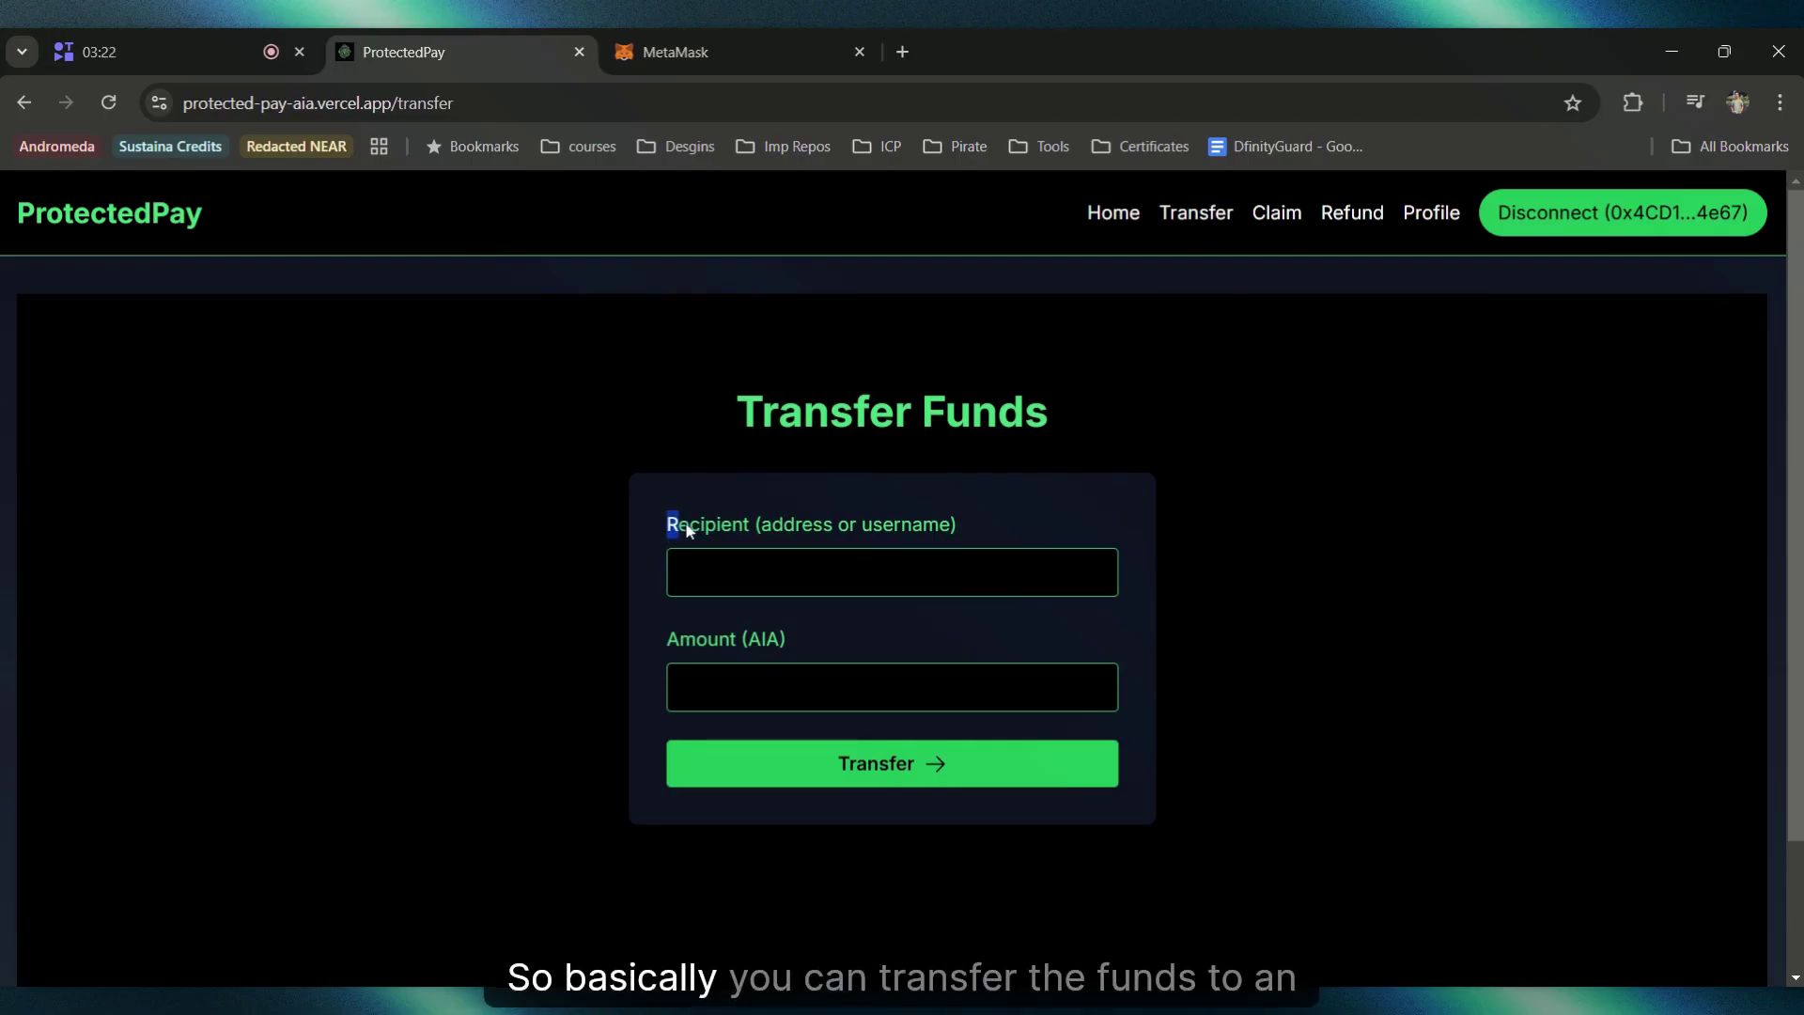
Step: Focus the Recipient field, pointing out its address-or-username hint
left_click_drag(669, 523, 942, 526)
left_click(777, 537)
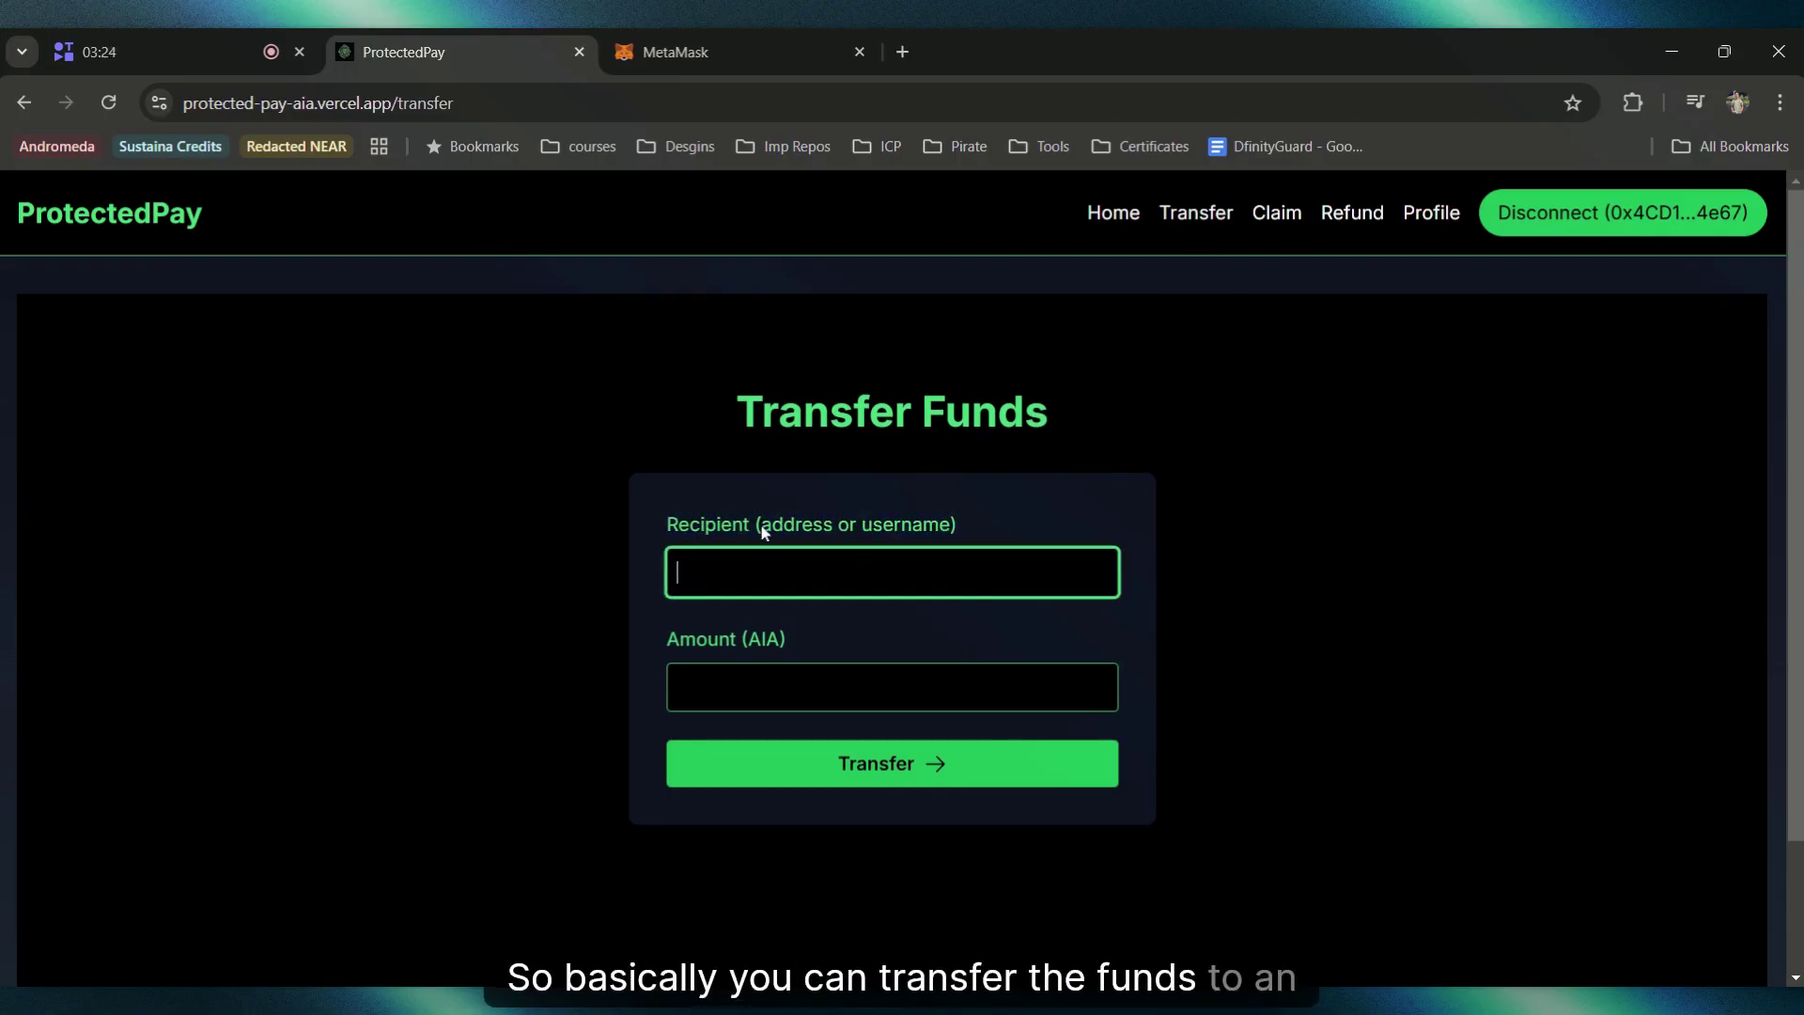
left_click_drag(763, 532, 978, 527)
left_click(991, 527)
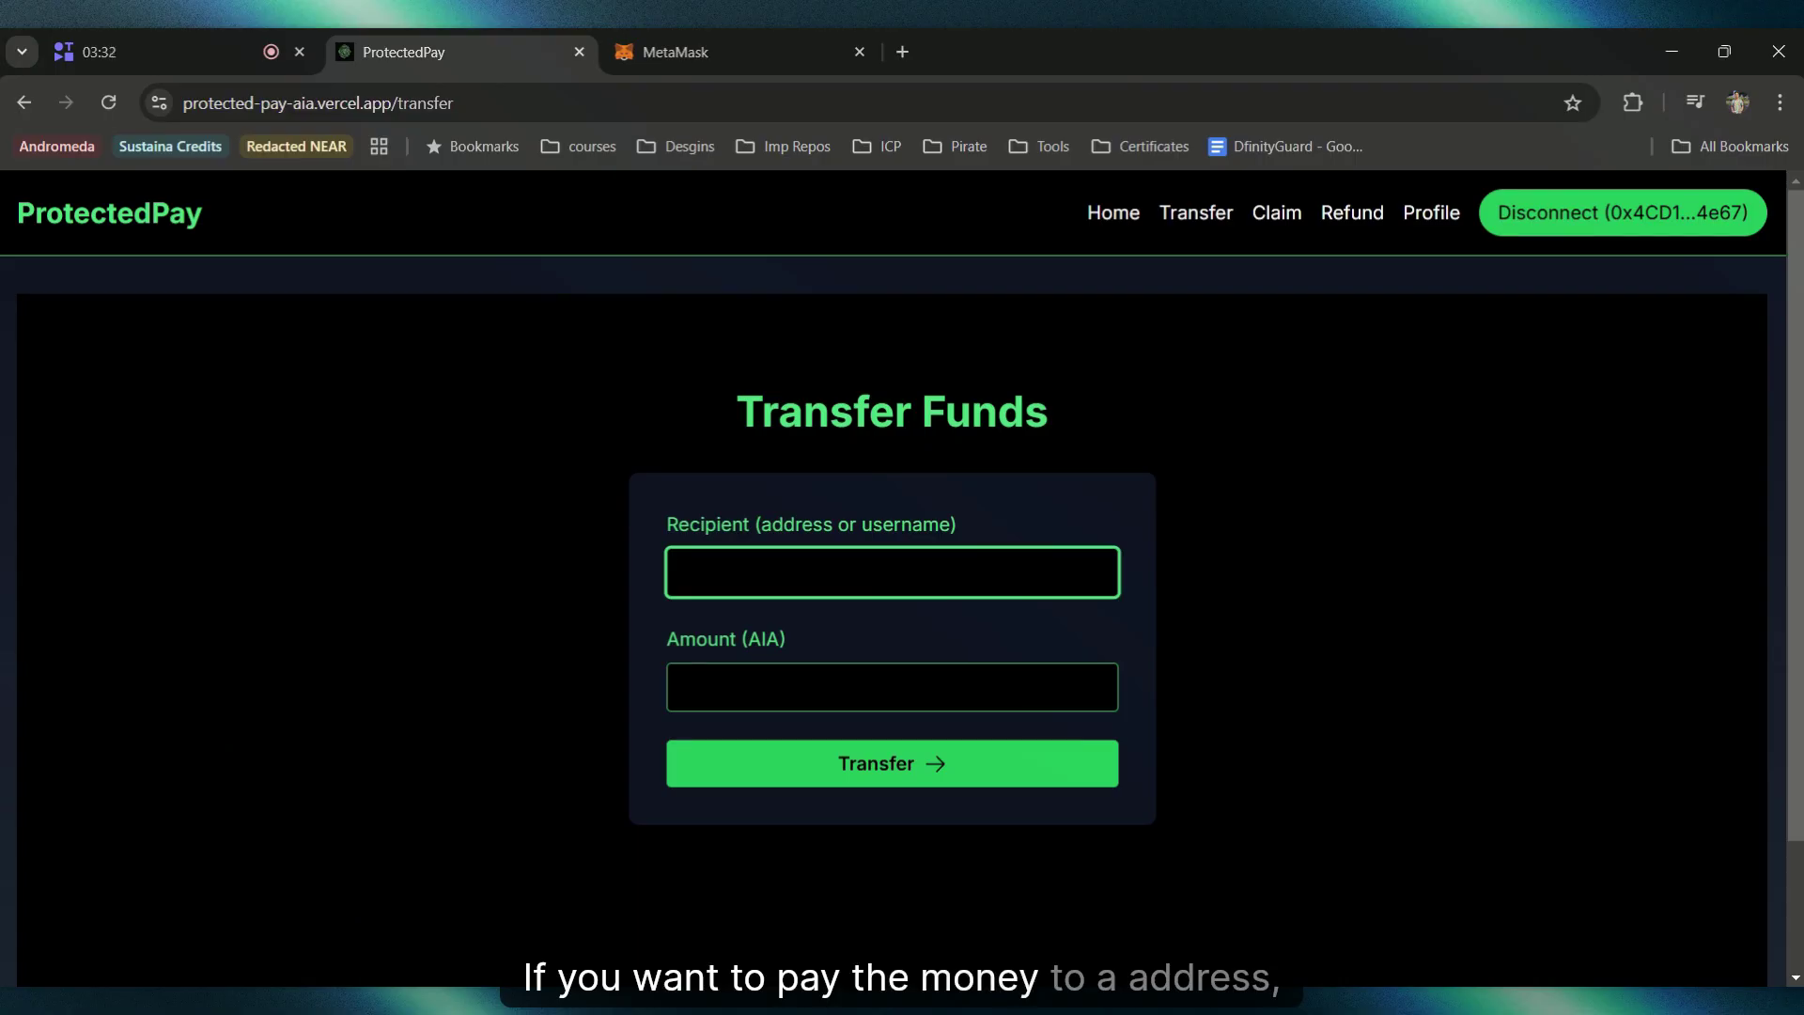
Step: Copy the Omega account's address from MetaMask, switch back to Account 1, and return to the form
left_click(710, 38)
left_click(918, 310)
left_click(910, 508)
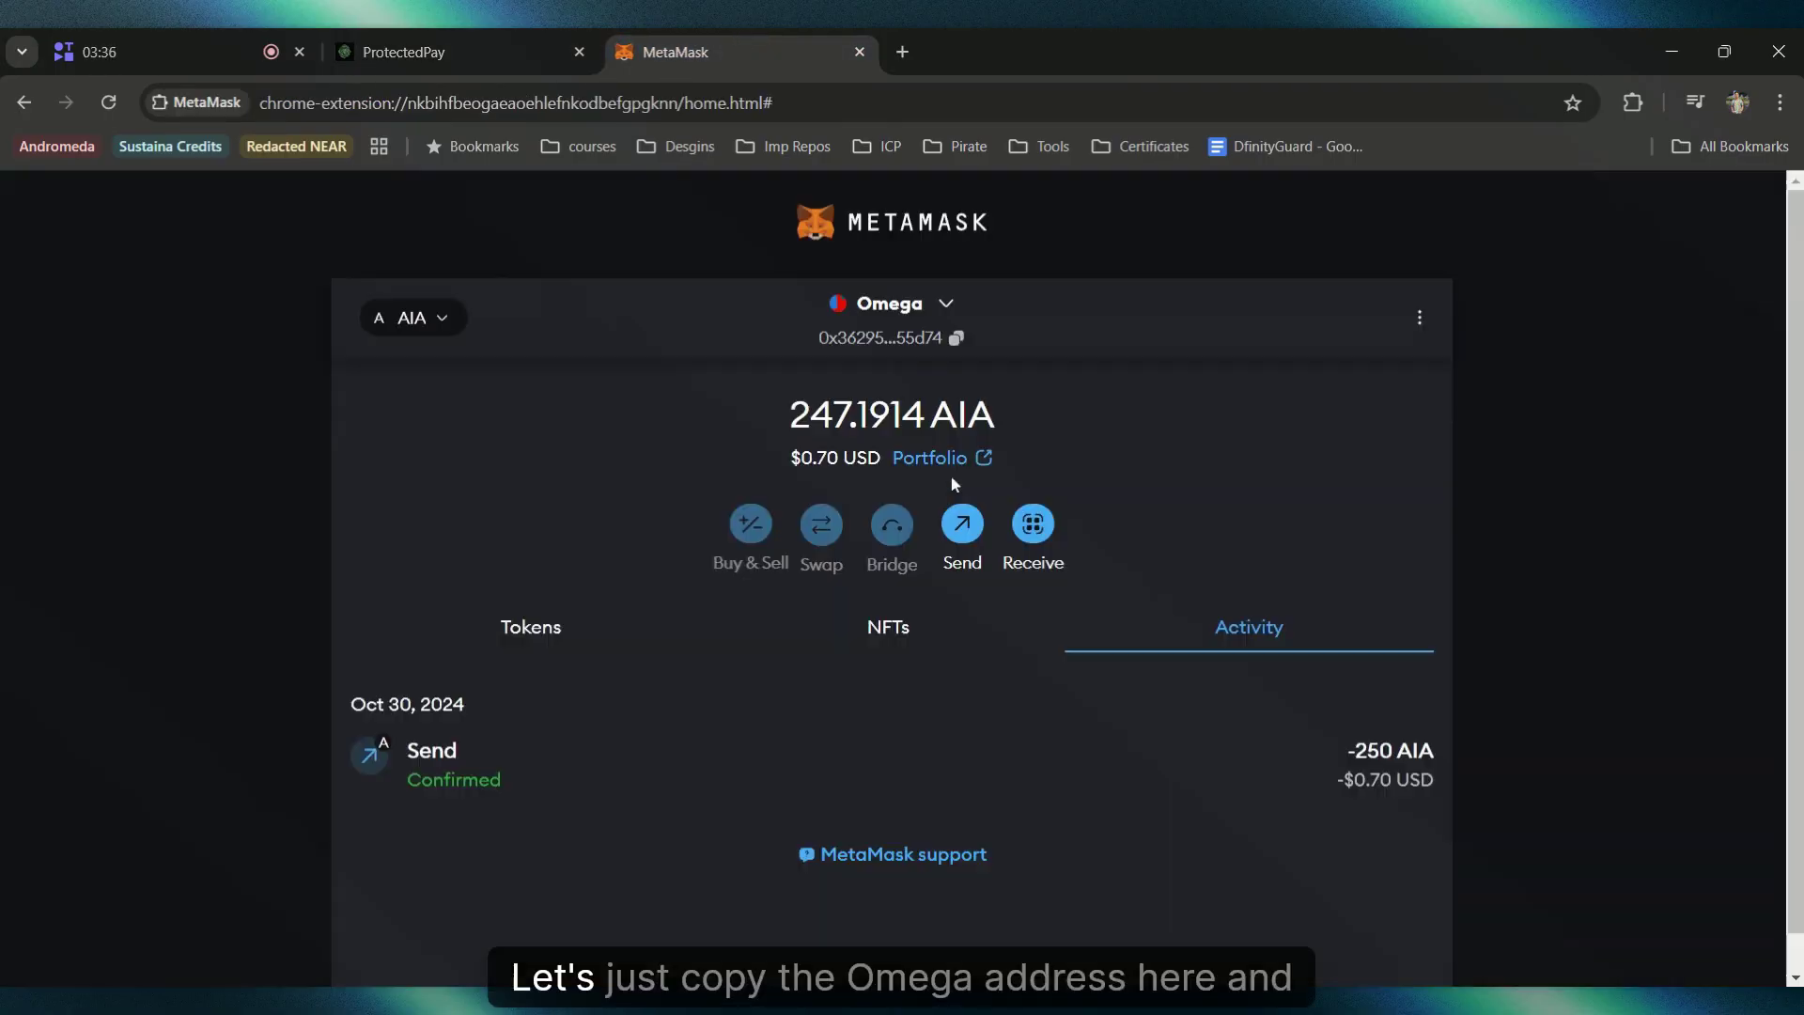
left_click(957, 337)
left_click(888, 303)
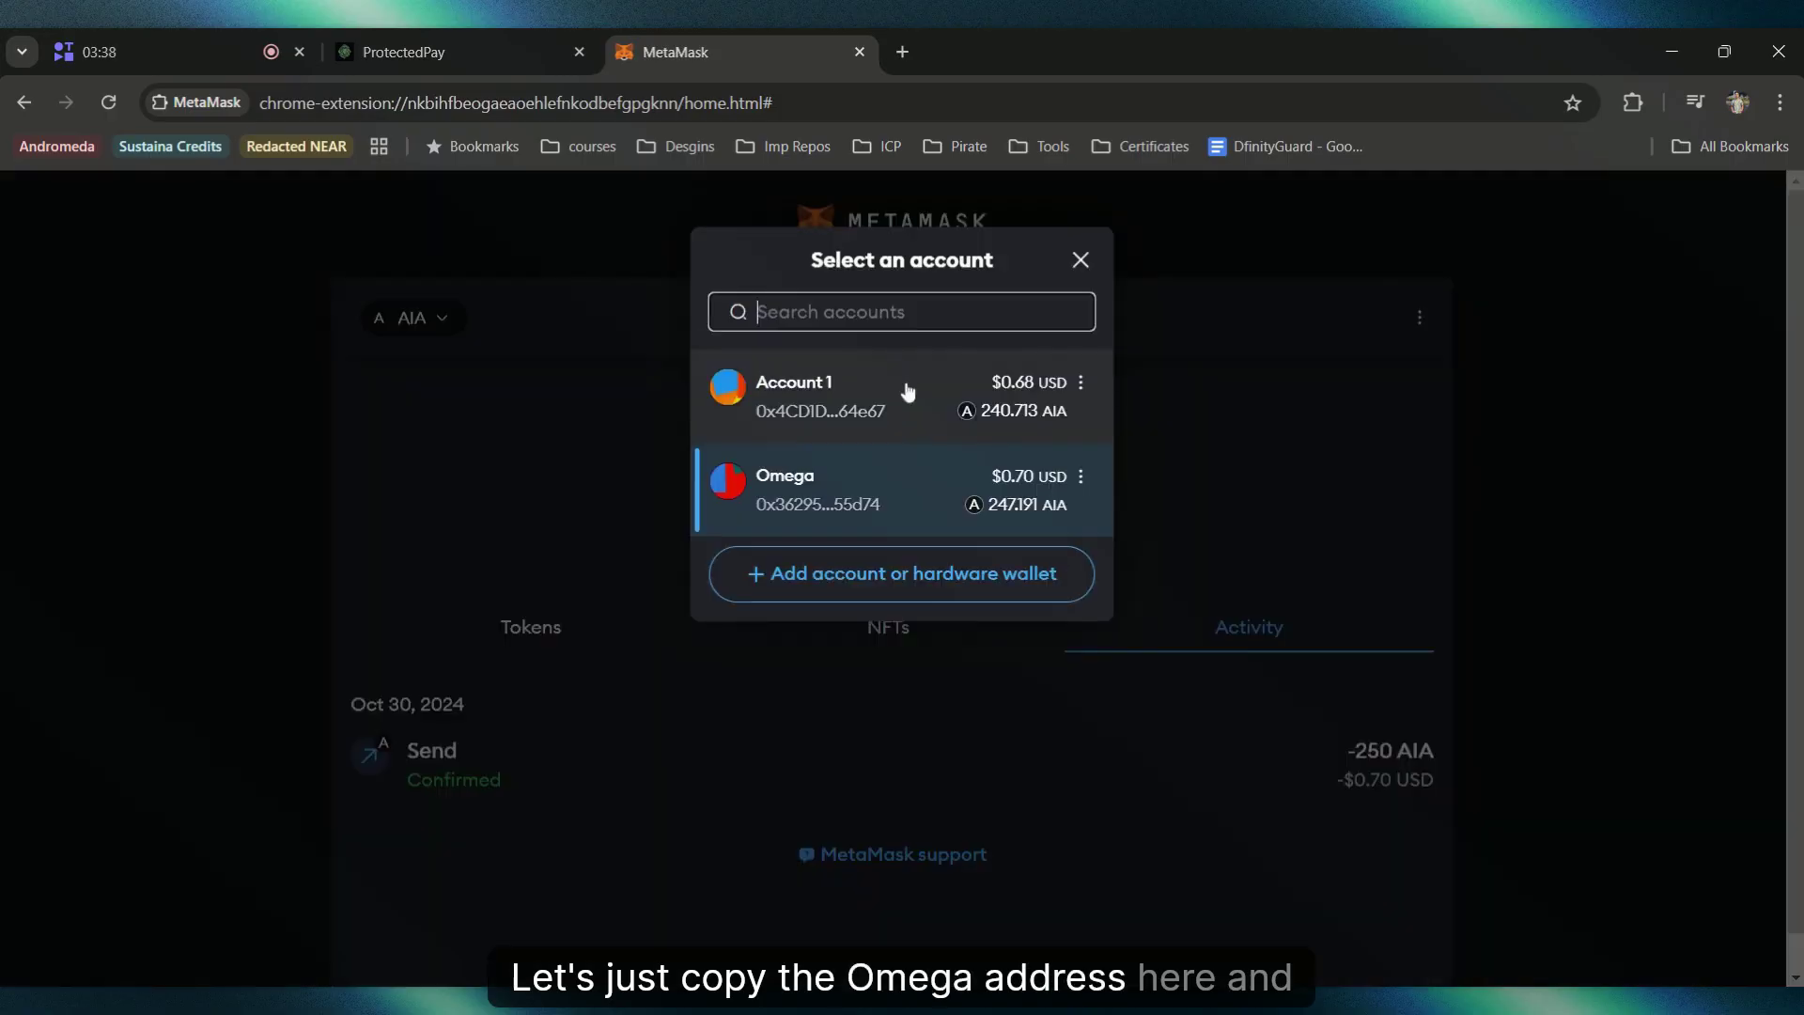
left_click(902, 391)
left_click(524, 37)
Step: Send 100 AIA to the pasted Omega address and check the confirmed send in MetaMask
key("ctrl+v")
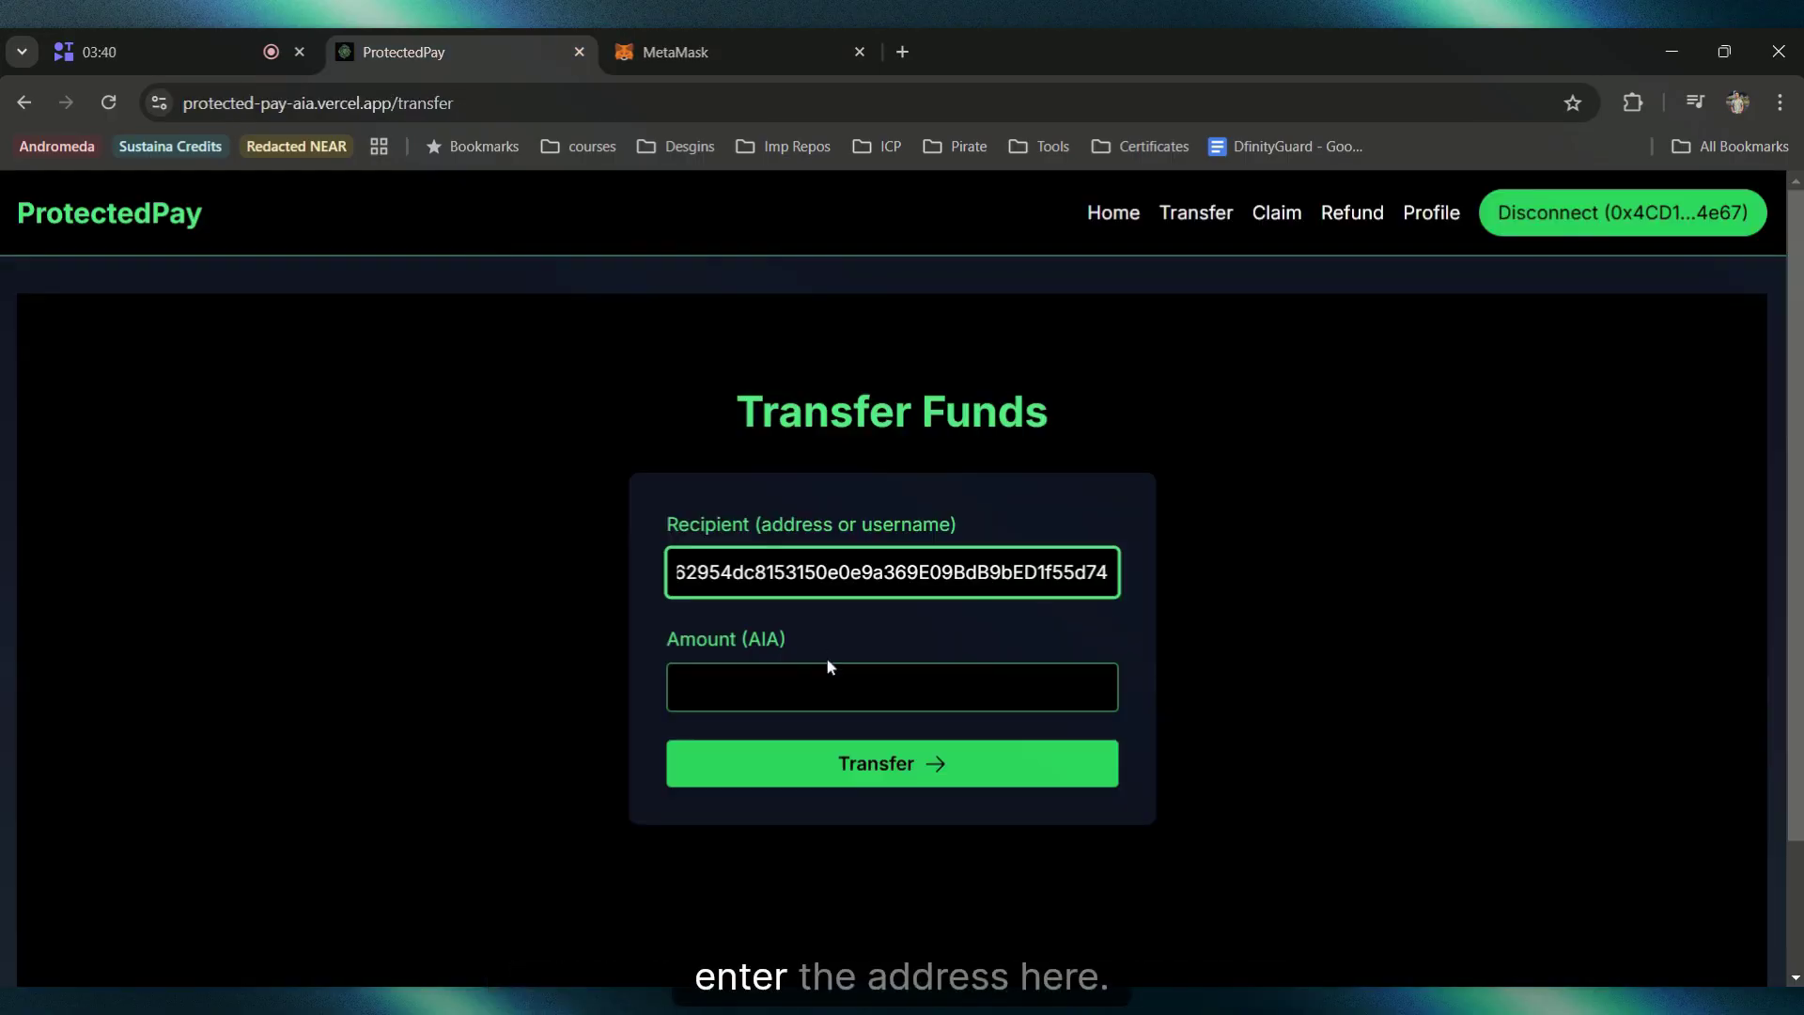
left_click(786, 617)
left_click(787, 687)
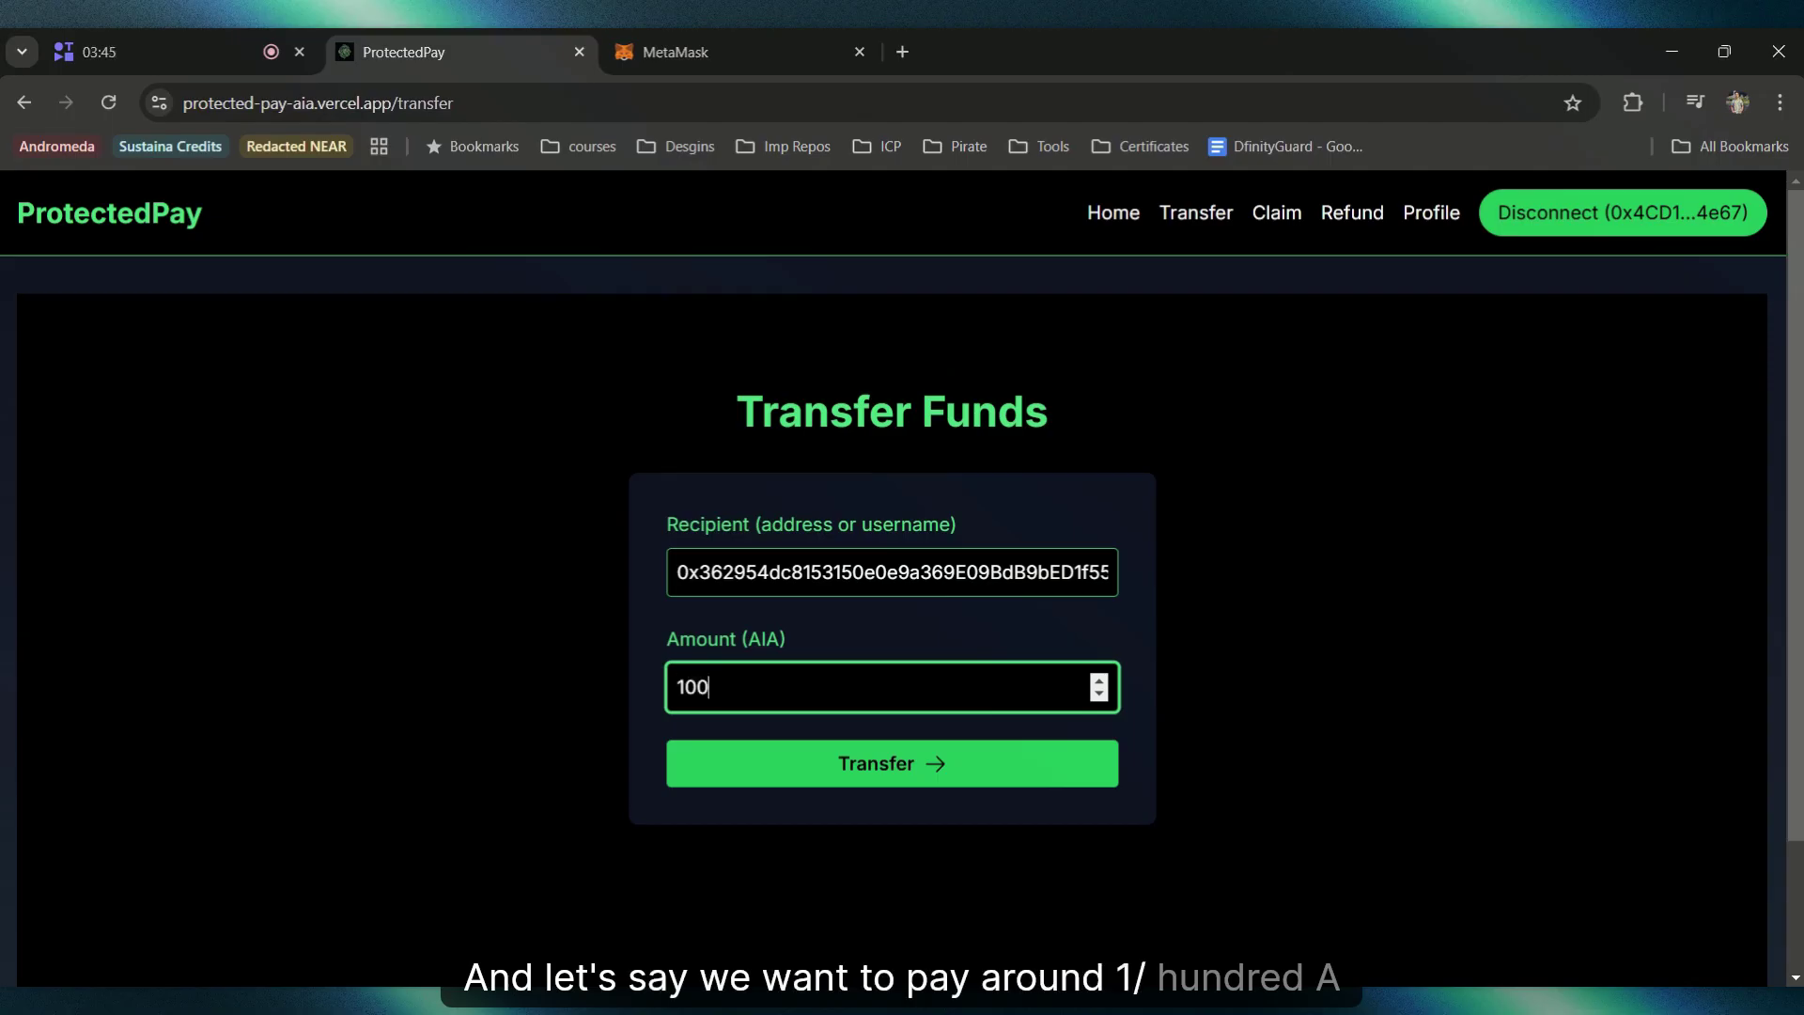
left_click(904, 763)
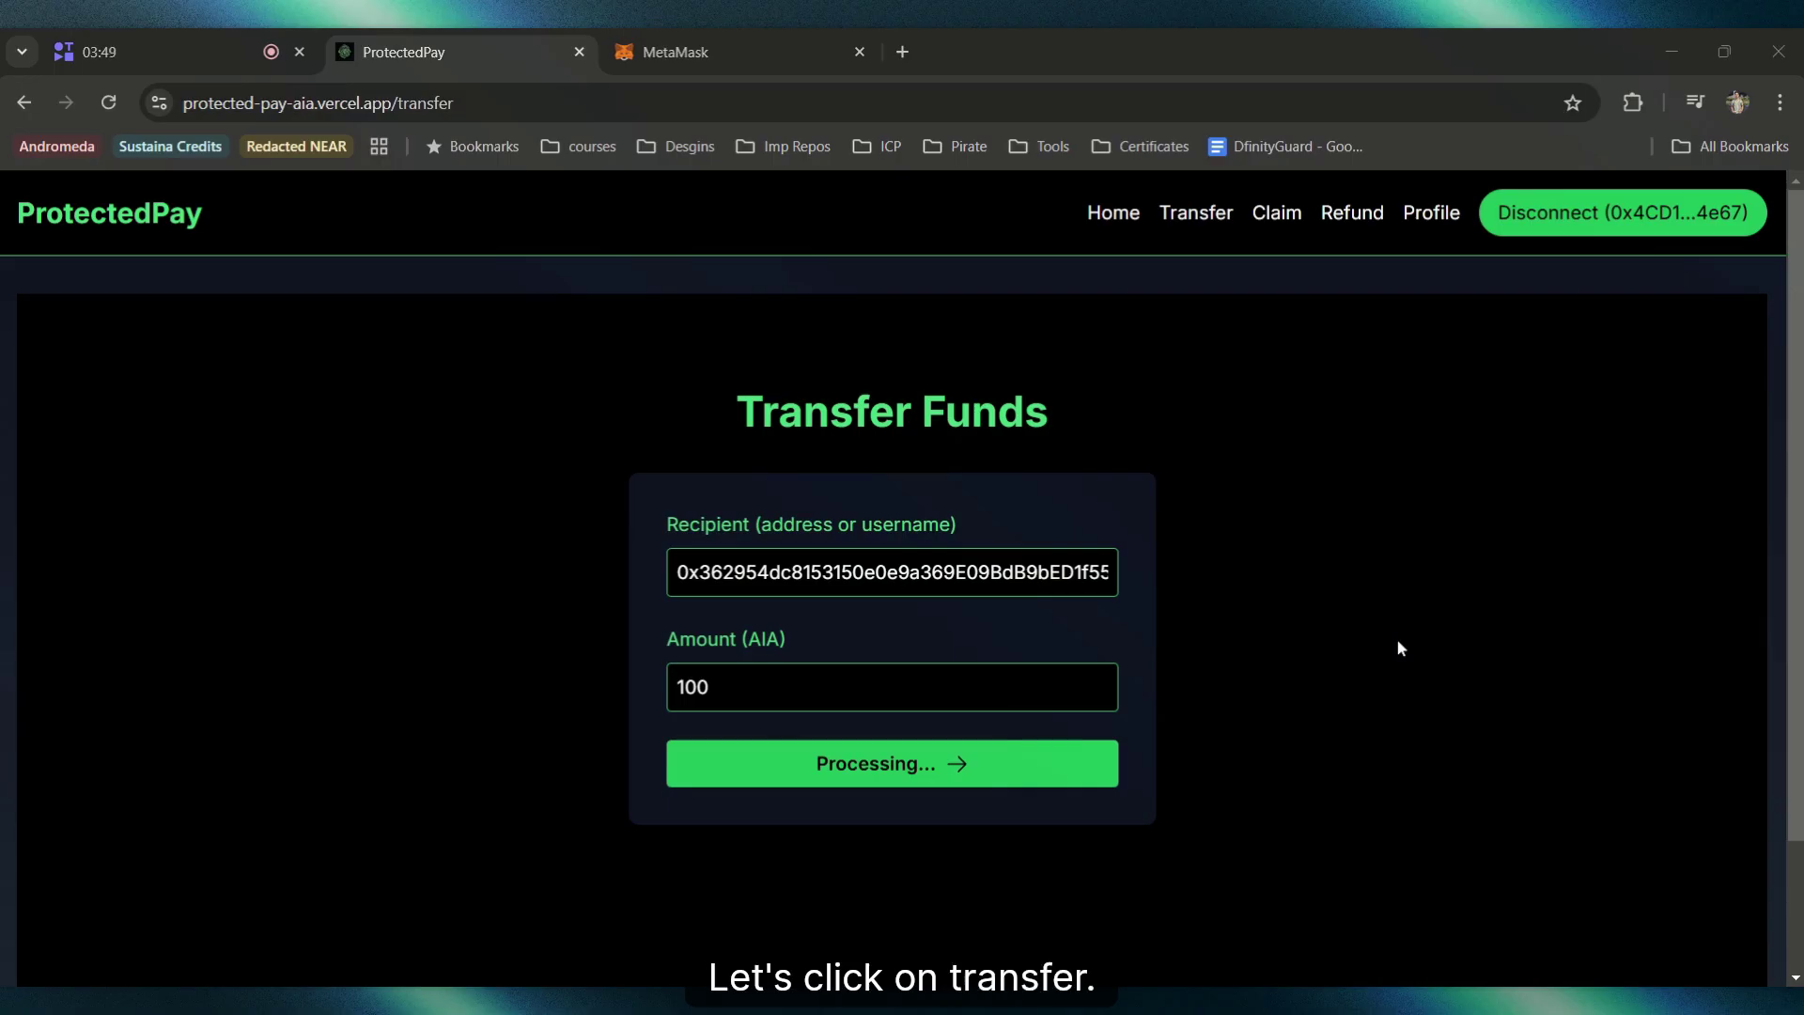
left_click(1676, 682)
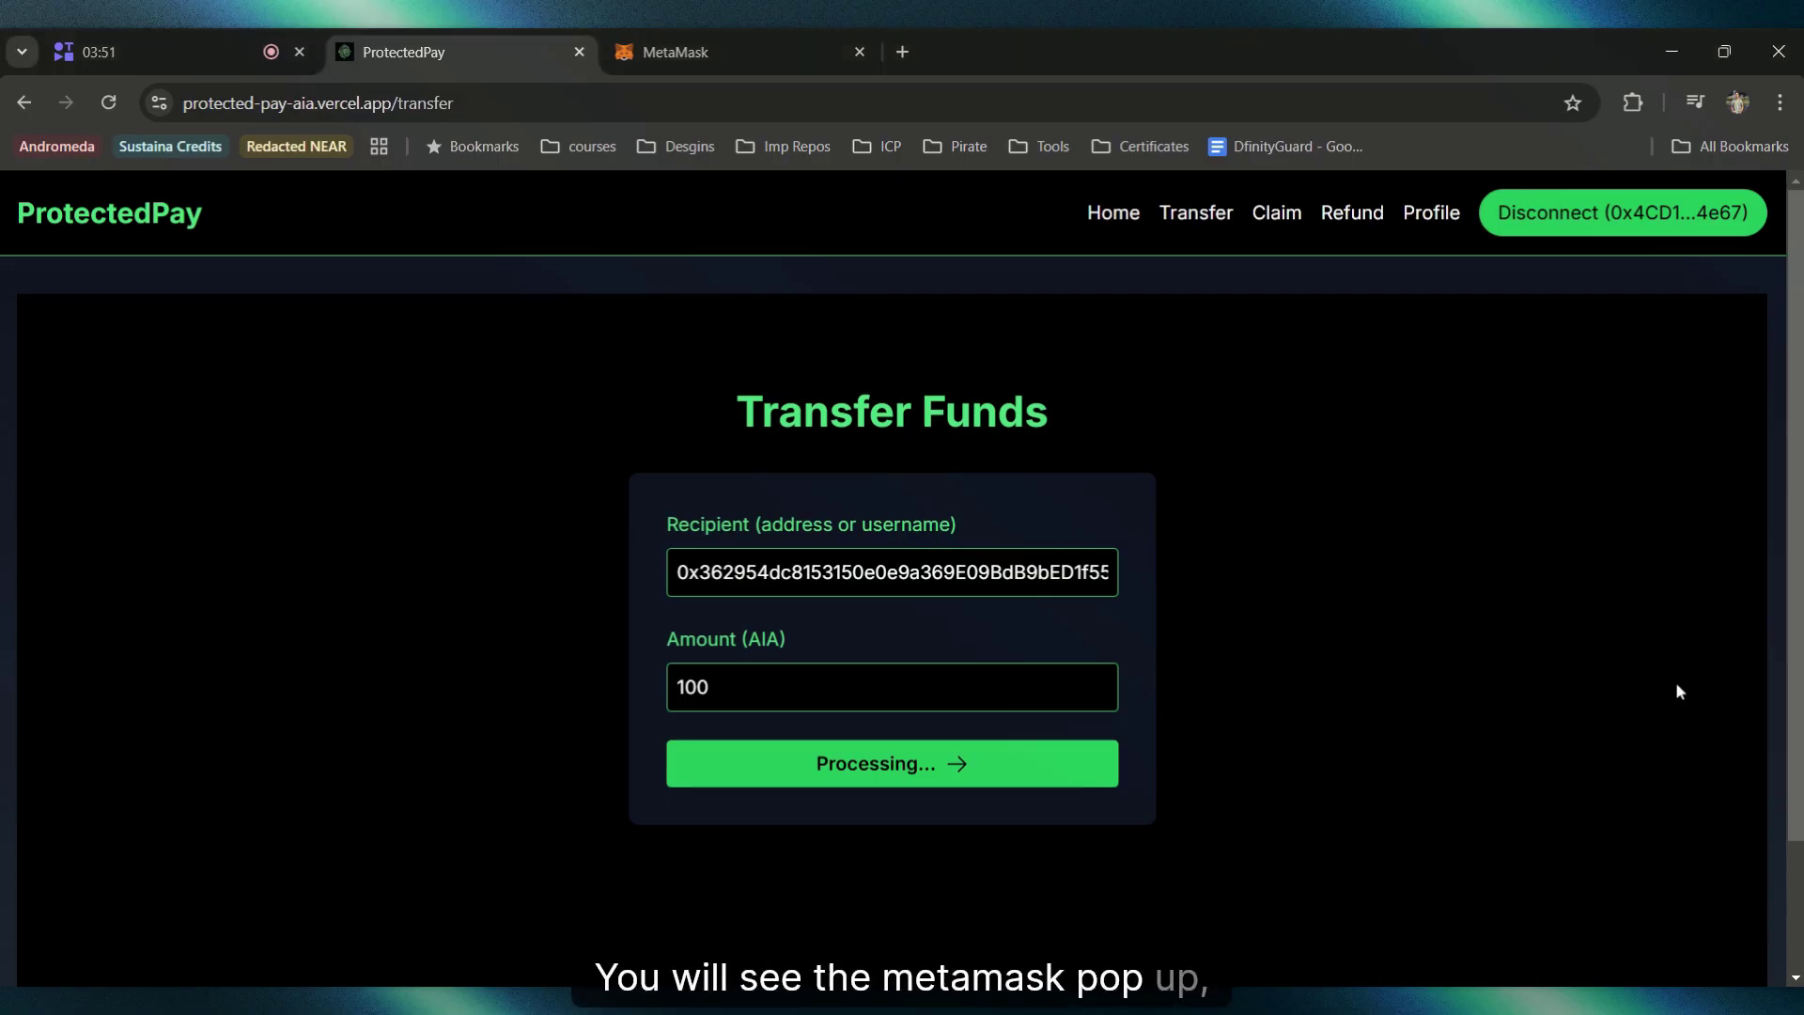
left_click(742, 64)
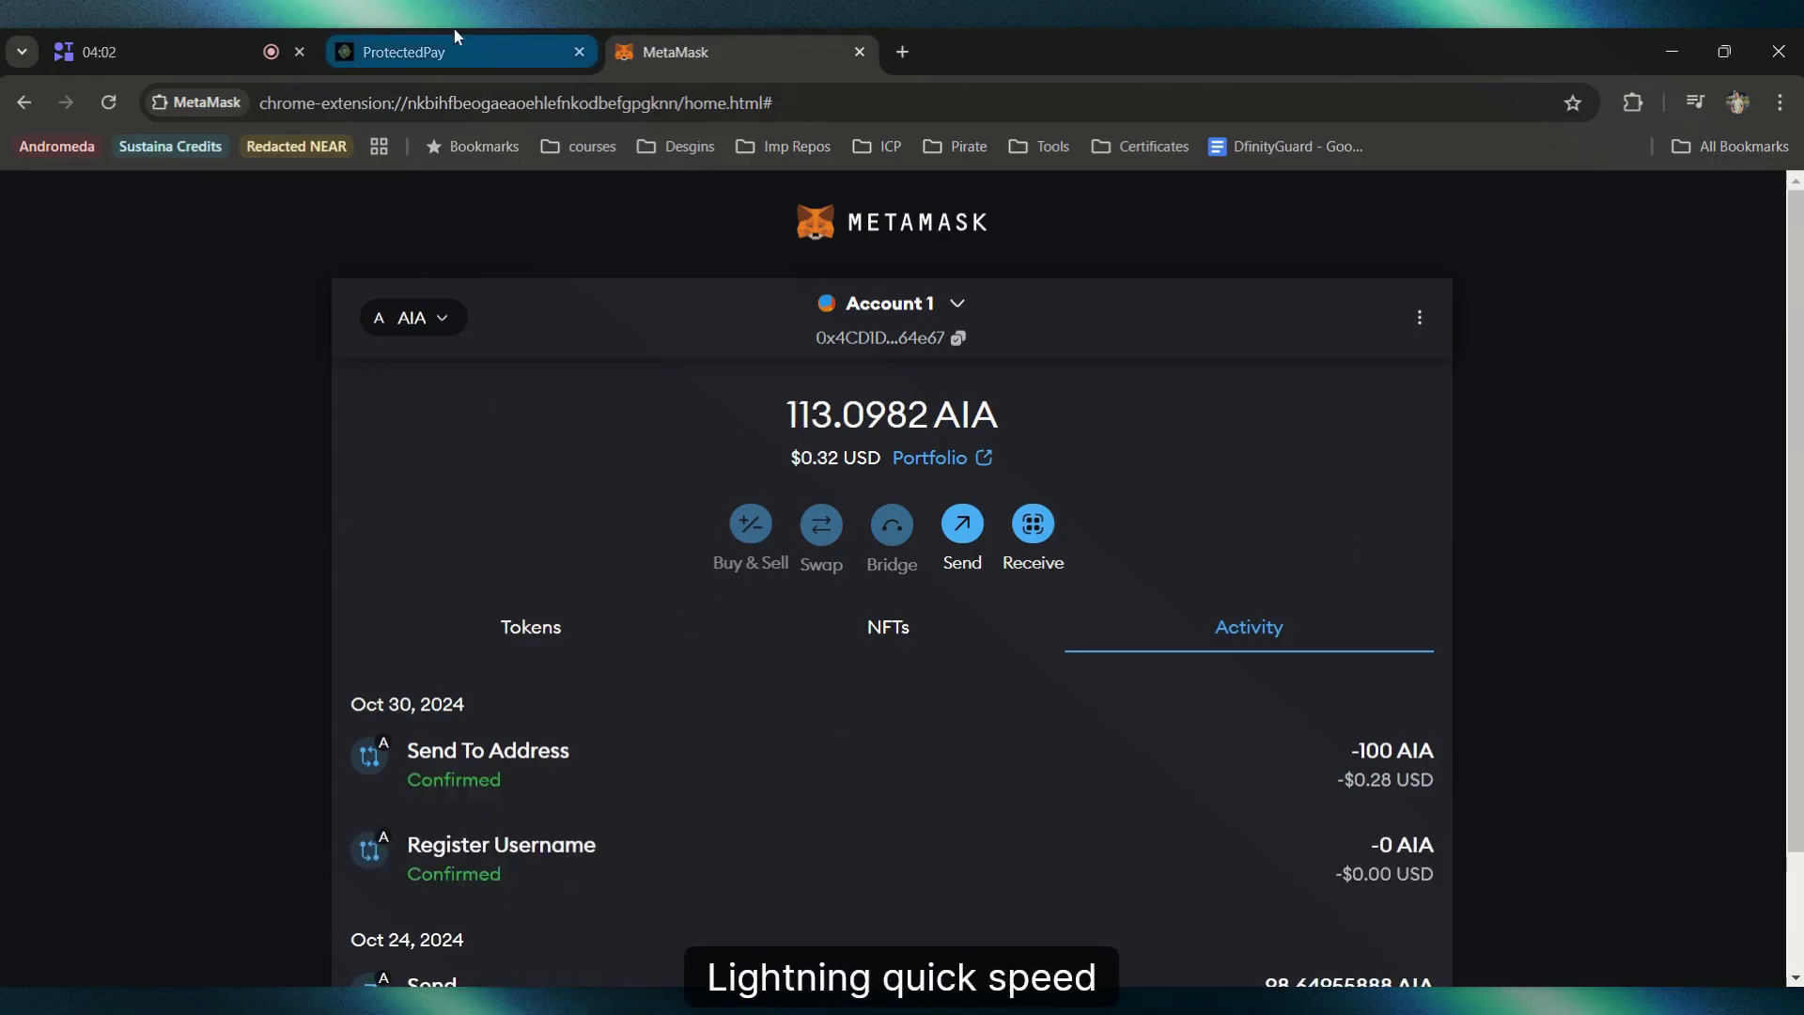
Step: Switch MetaMask to Omega, noting its unchanged 247.1914 AIA balance, then open the ProtectedPay profile
left_click(873, 302)
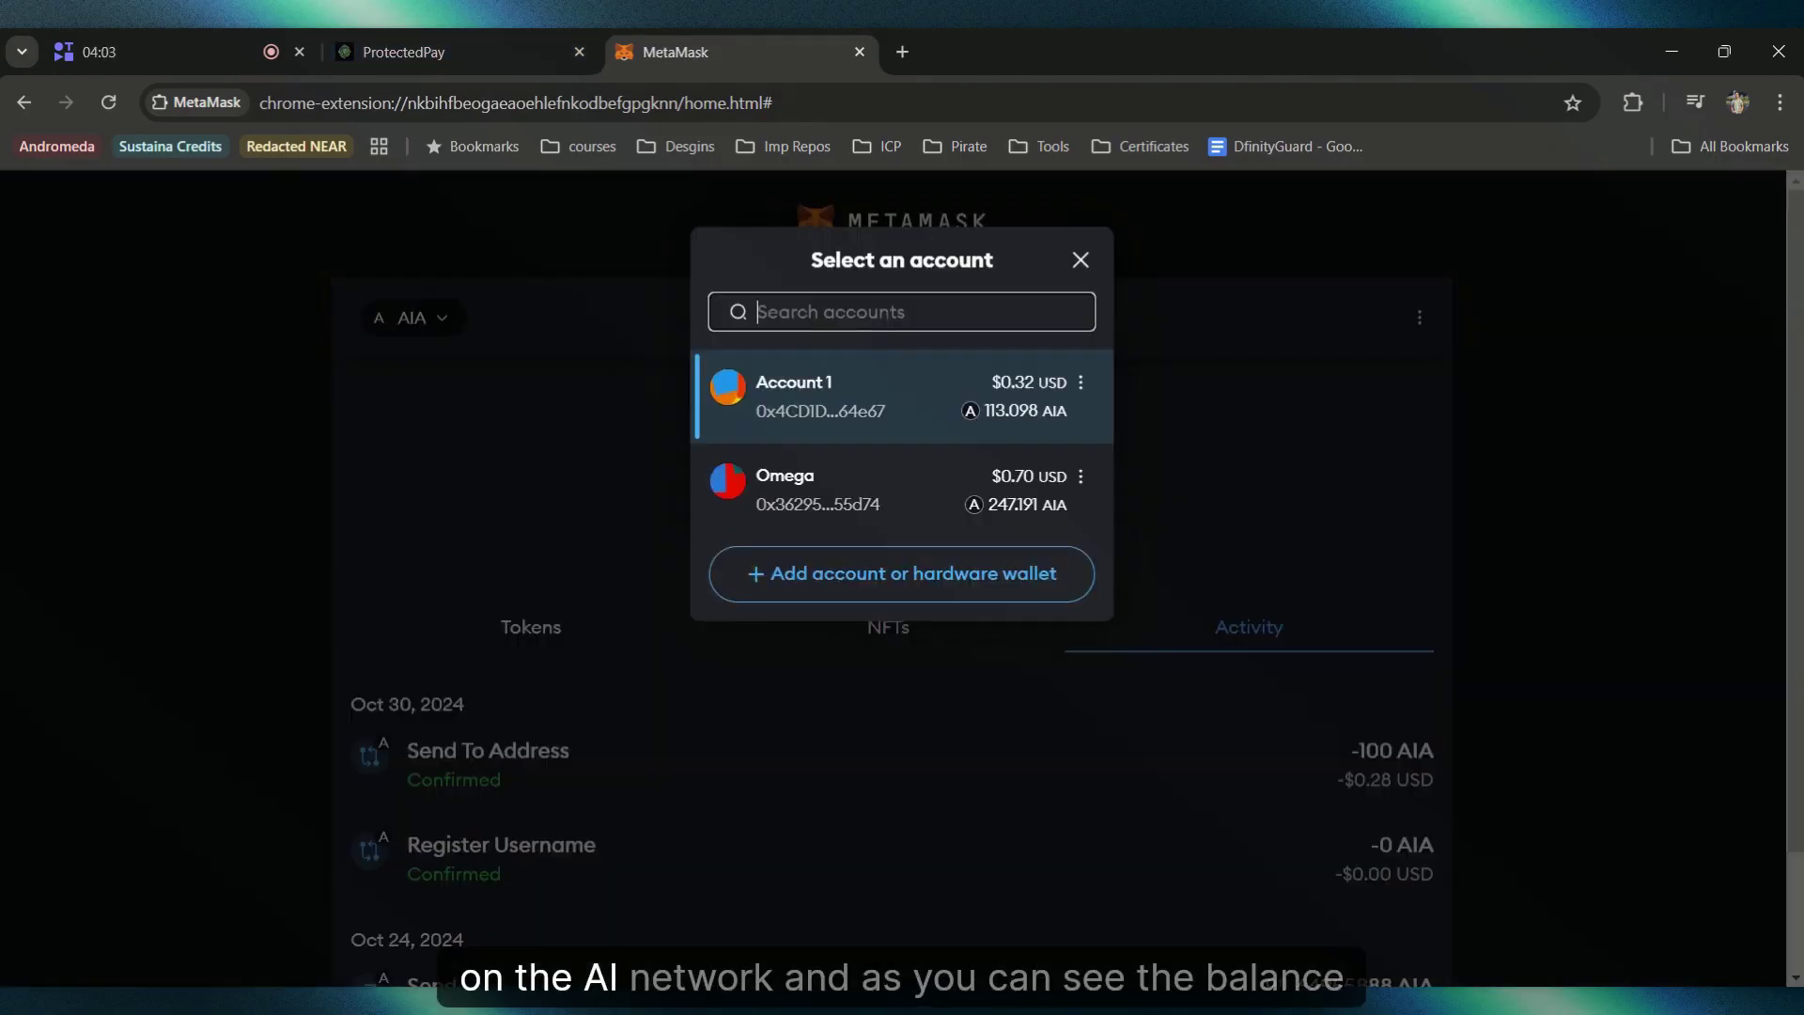
left_click(874, 508)
left_click_drag(724, 433, 1097, 410)
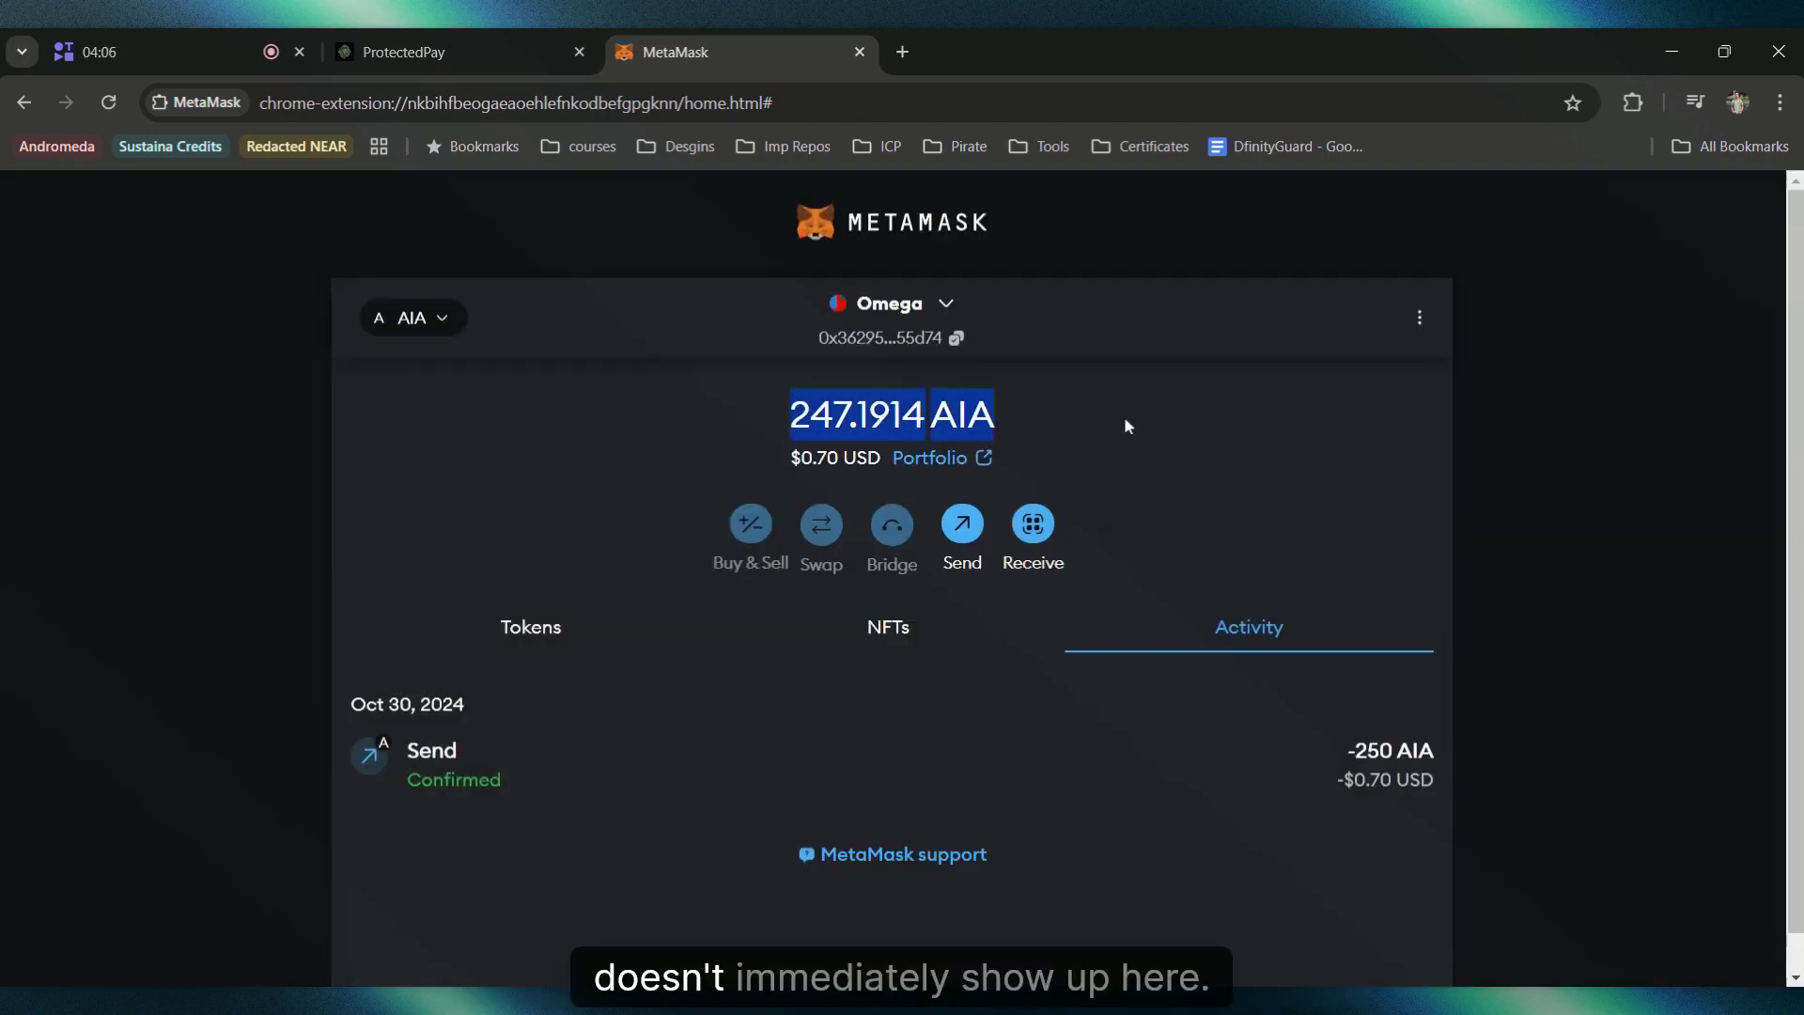
left_click(1125, 420)
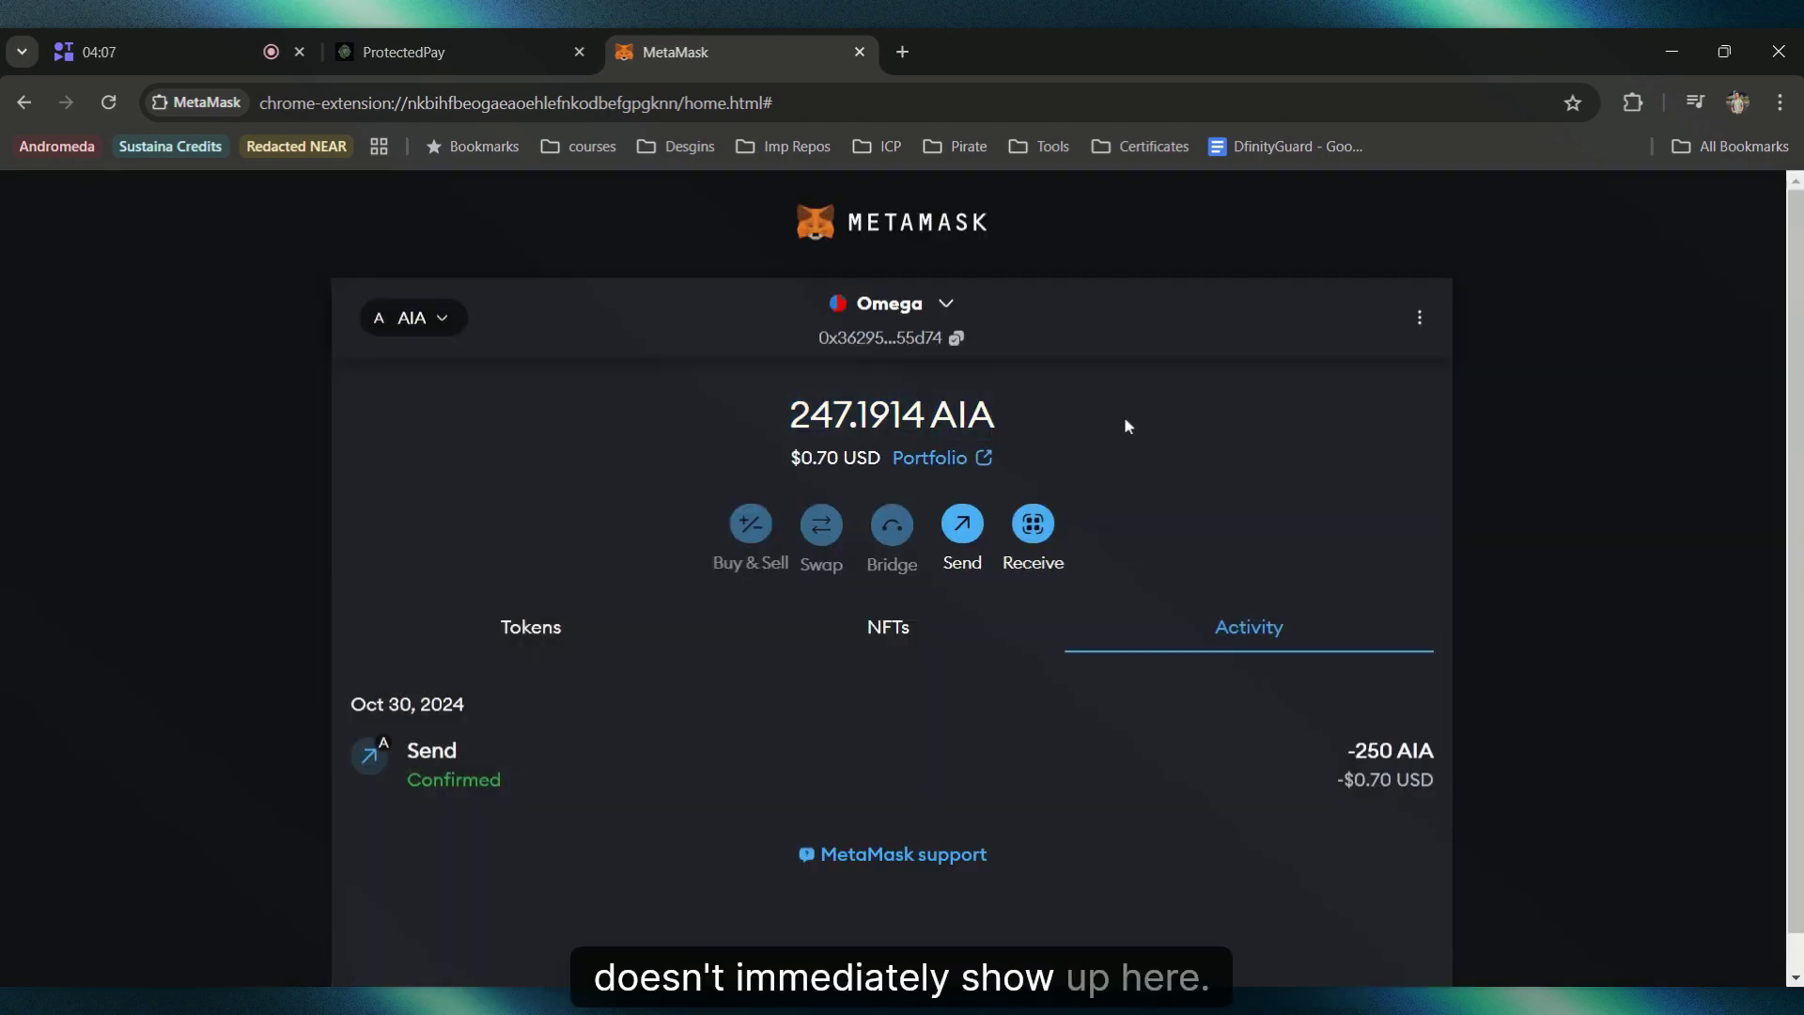
left_click(388, 42)
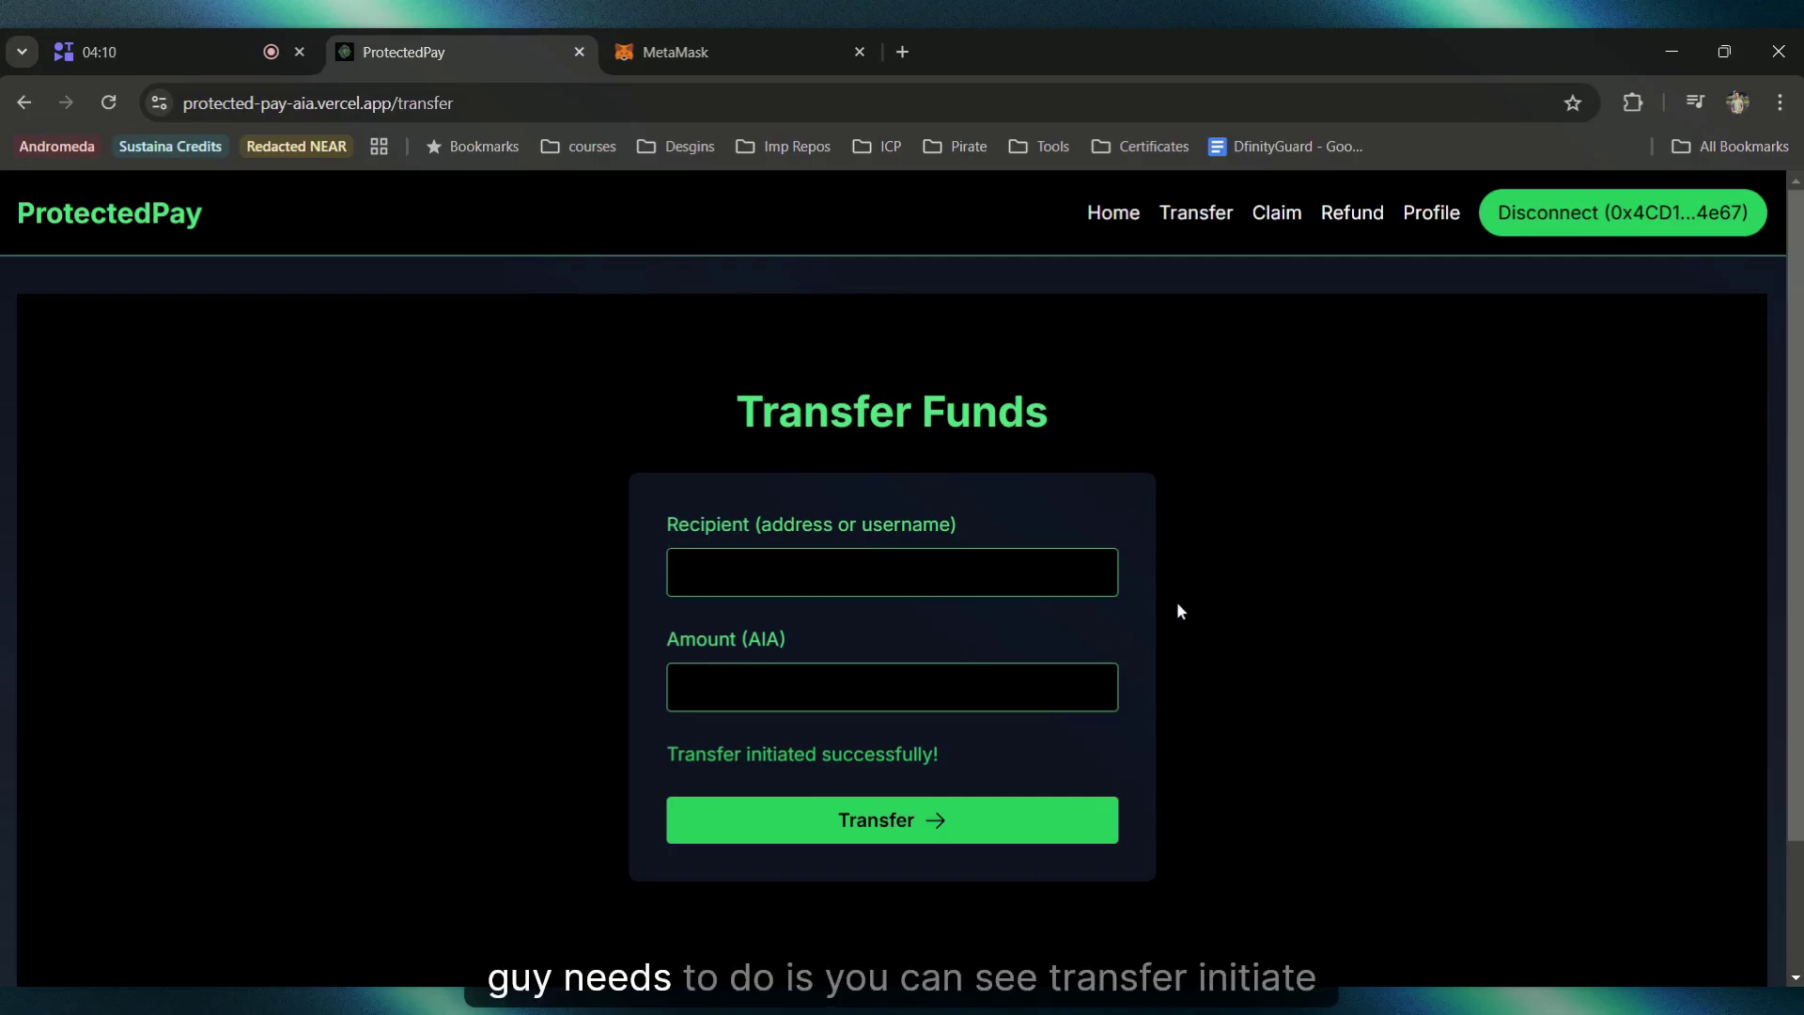
left_click_drag(678, 780, 657, 759)
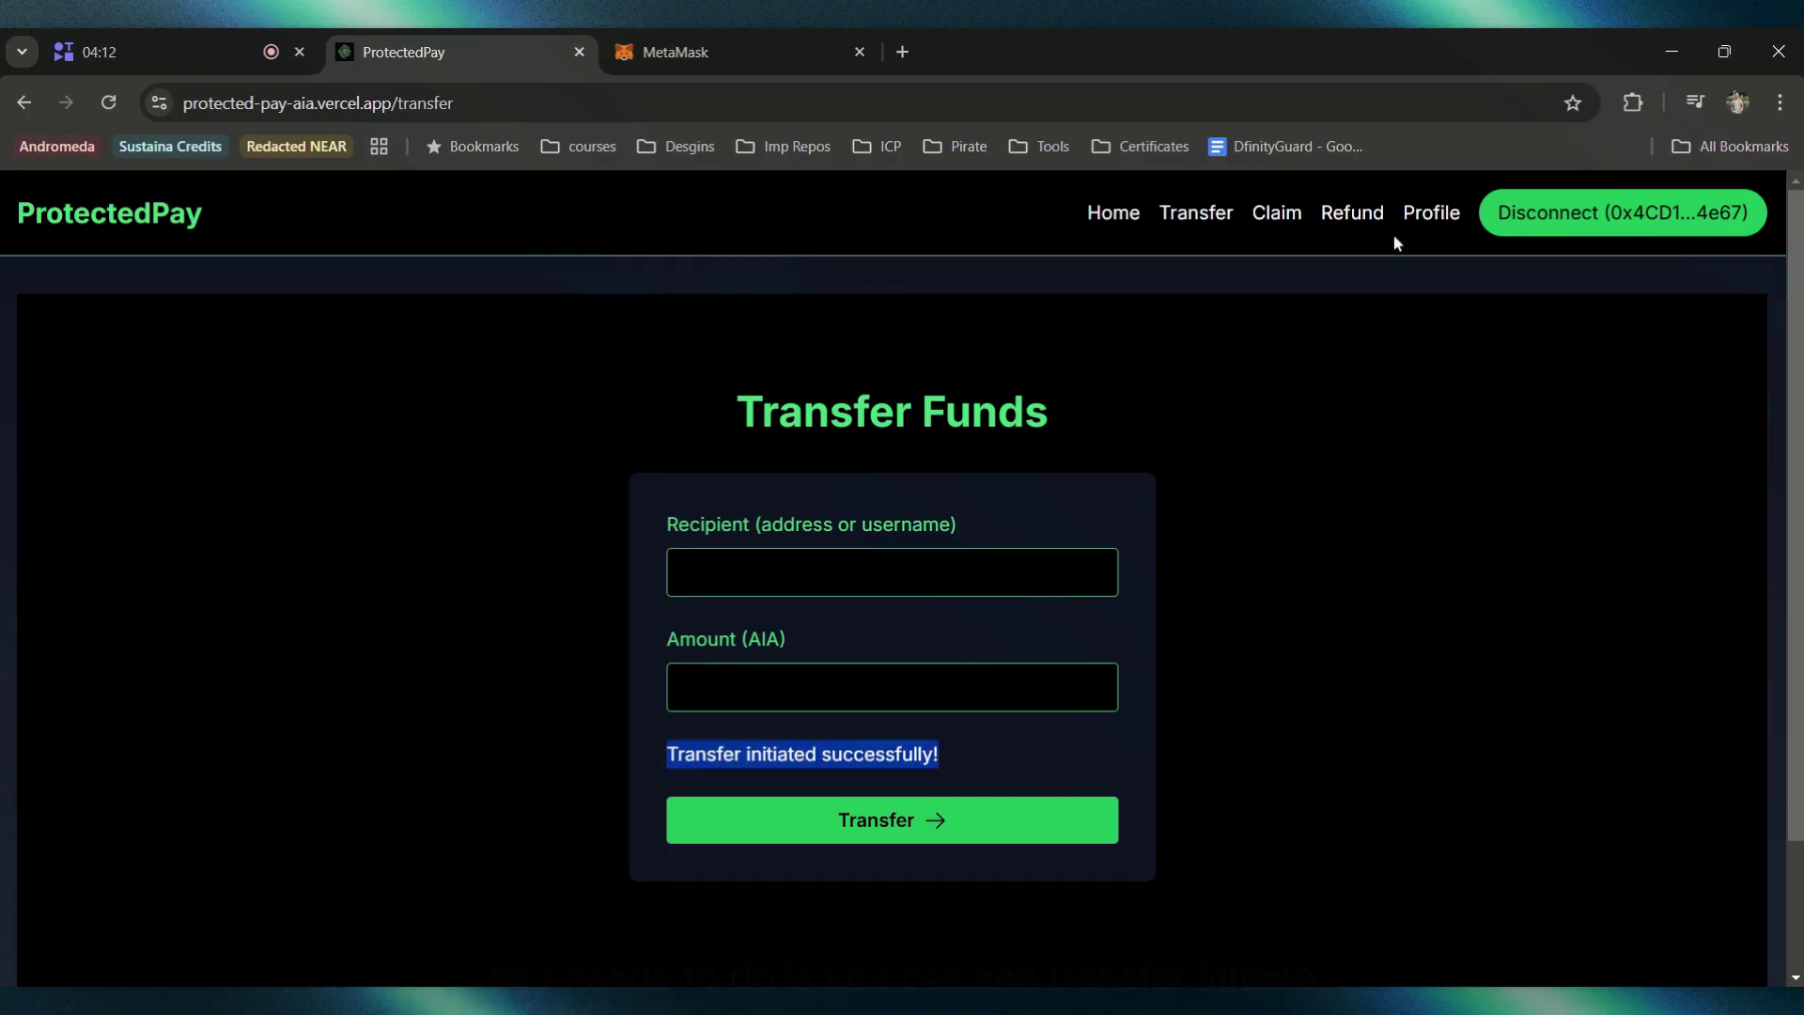
left_click(1429, 224)
scroll(717, 840, "down", 2)
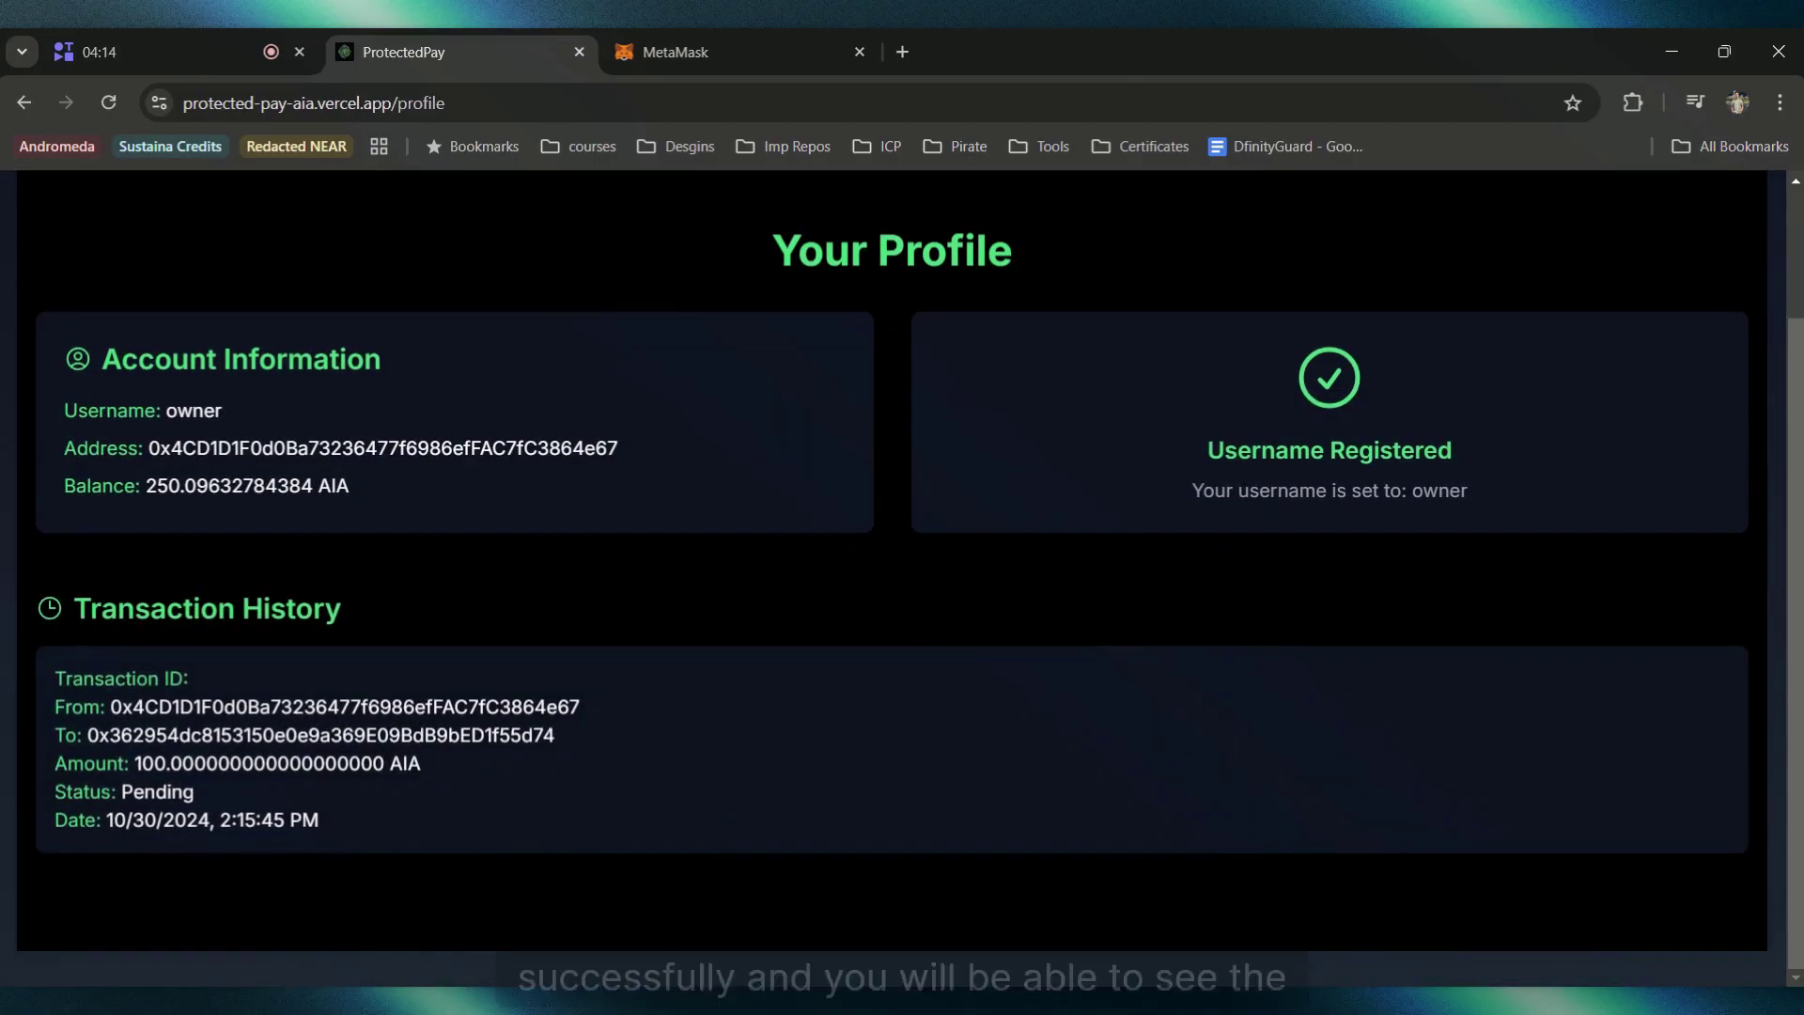
left_click_drag(324, 826, 338, 707)
left_click(353, 774)
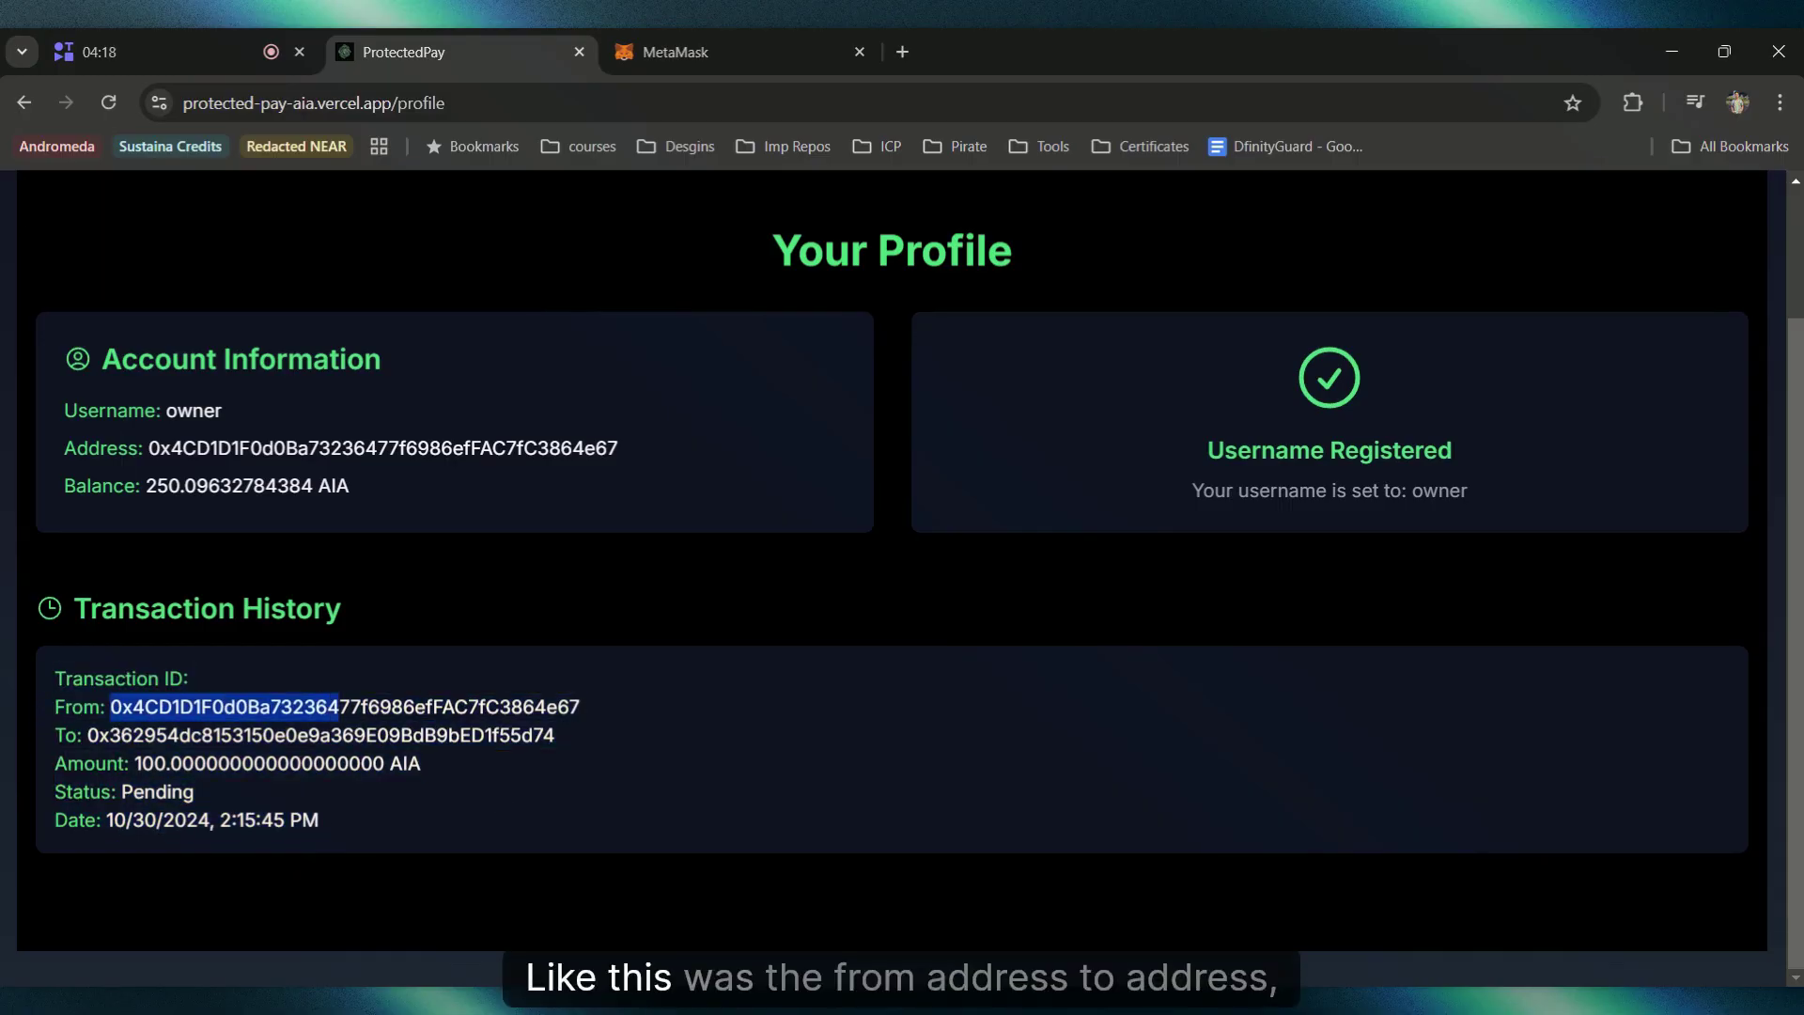
left_click(328, 729)
left_click_drag(143, 762, 285, 819)
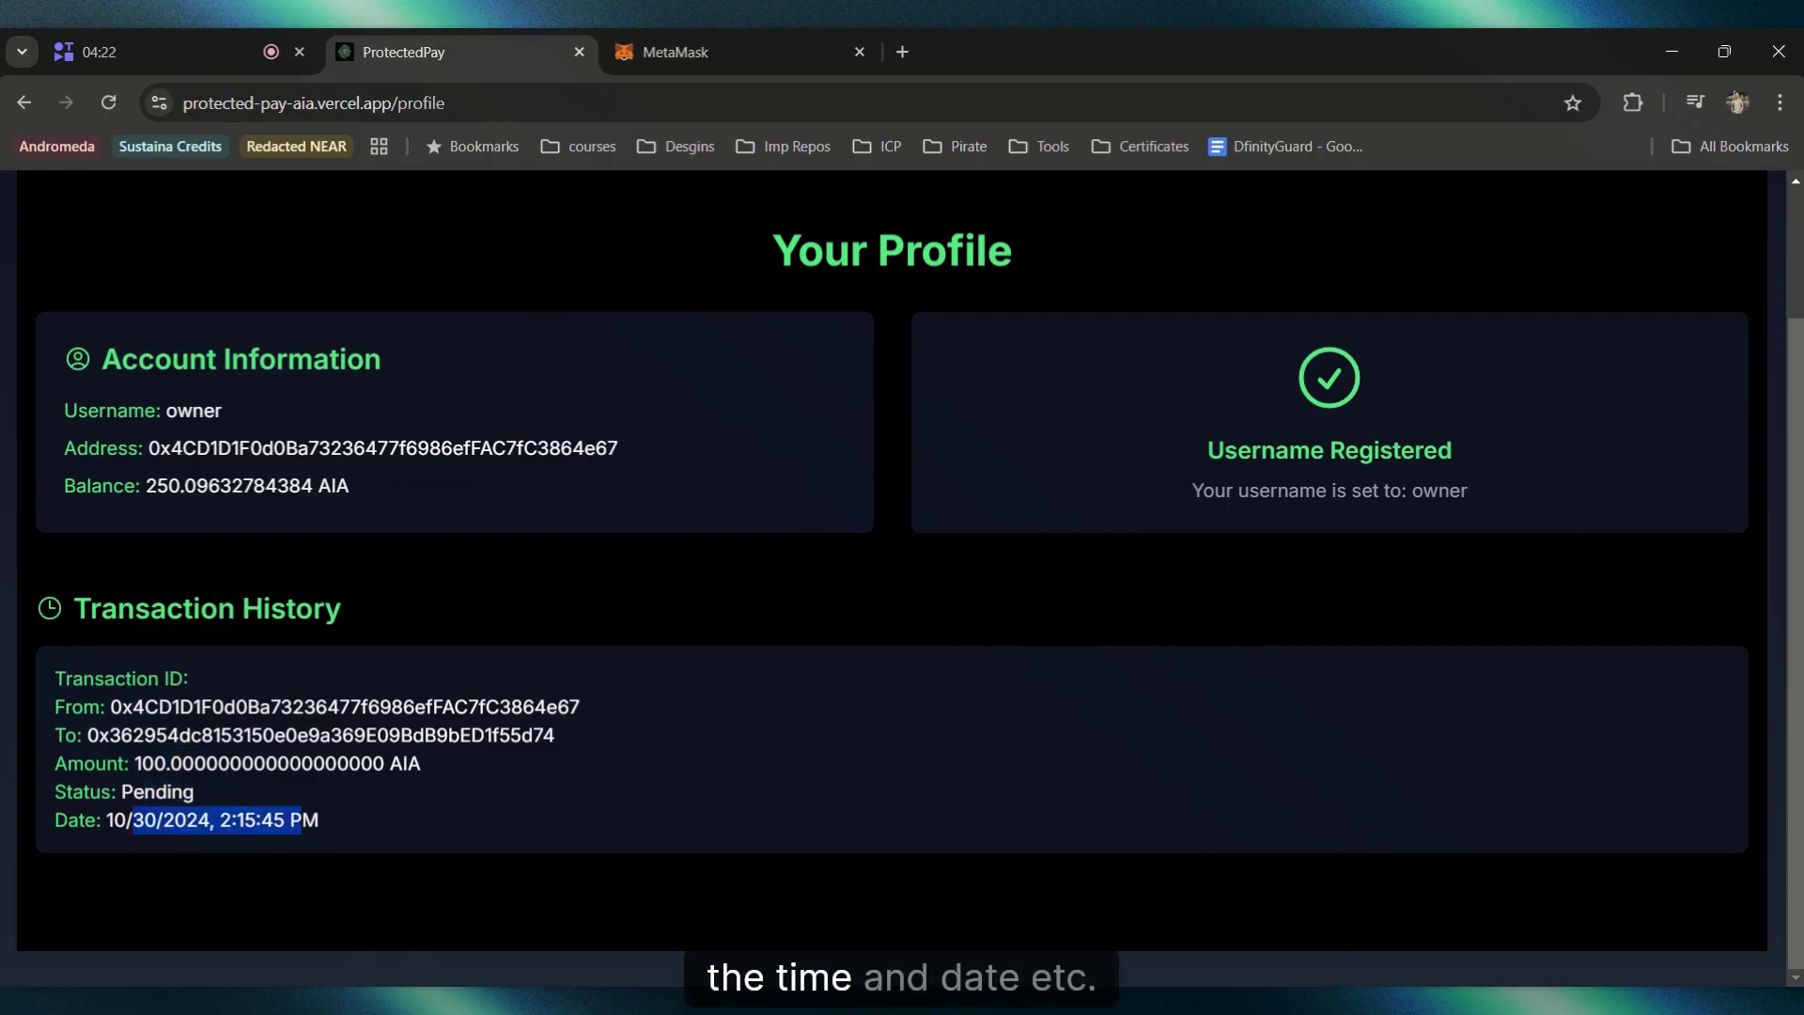
left_click(548, 819)
scroll(945, 635, "up", 2)
scroll(946, 635, "down", 2)
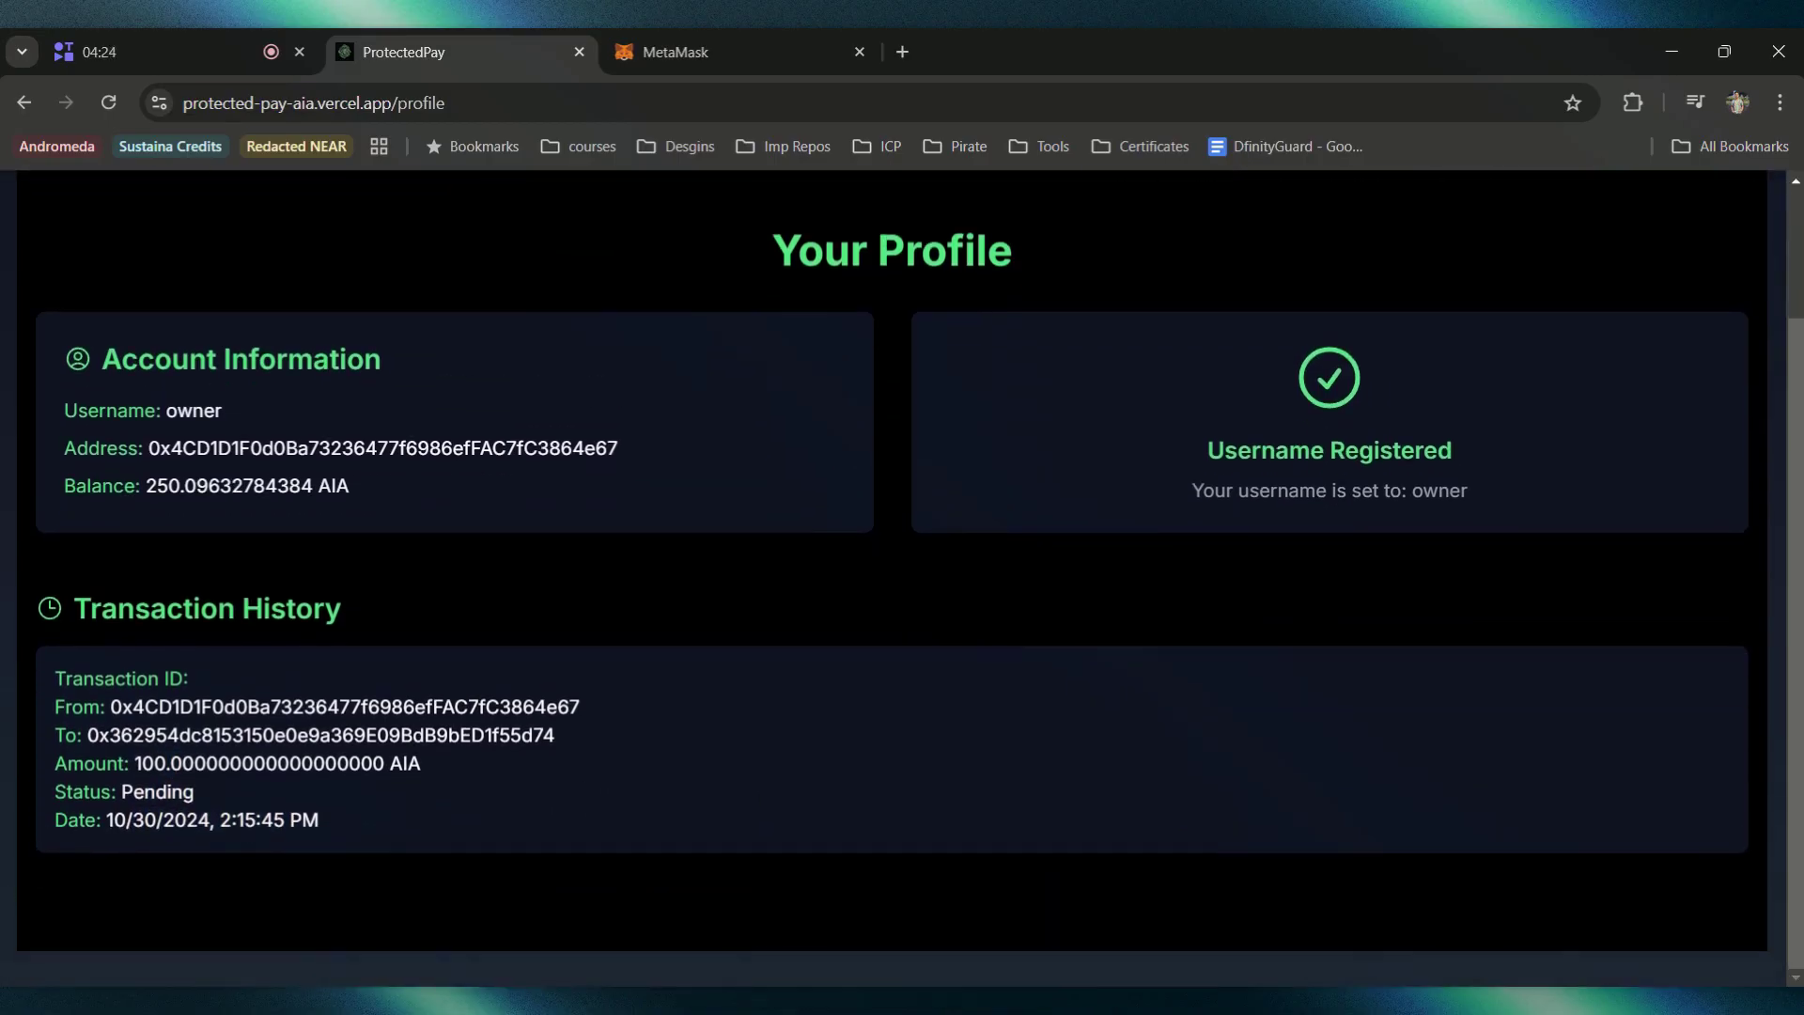
scroll(1142, 714, "up", 2)
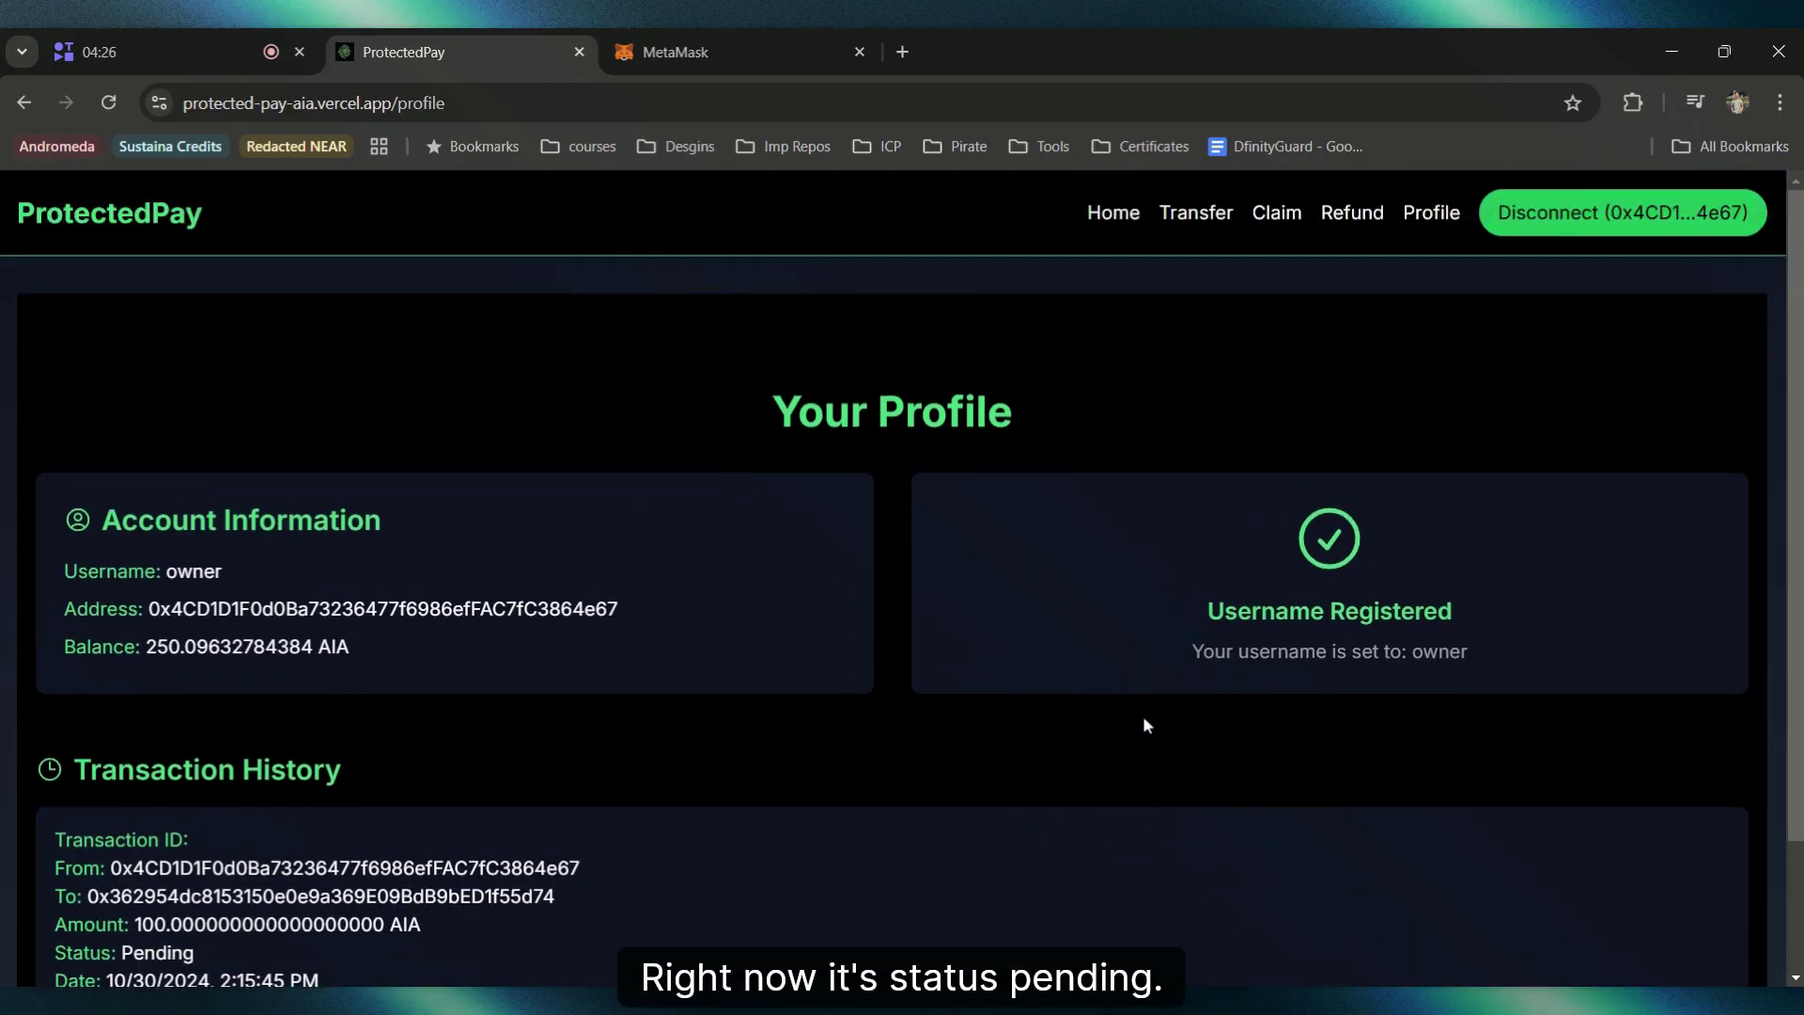
Step: Disconnect the owner's wallet from ProtectedPay and reload the page
left_click(1639, 226)
left_click(1653, 224)
left_click(1654, 225)
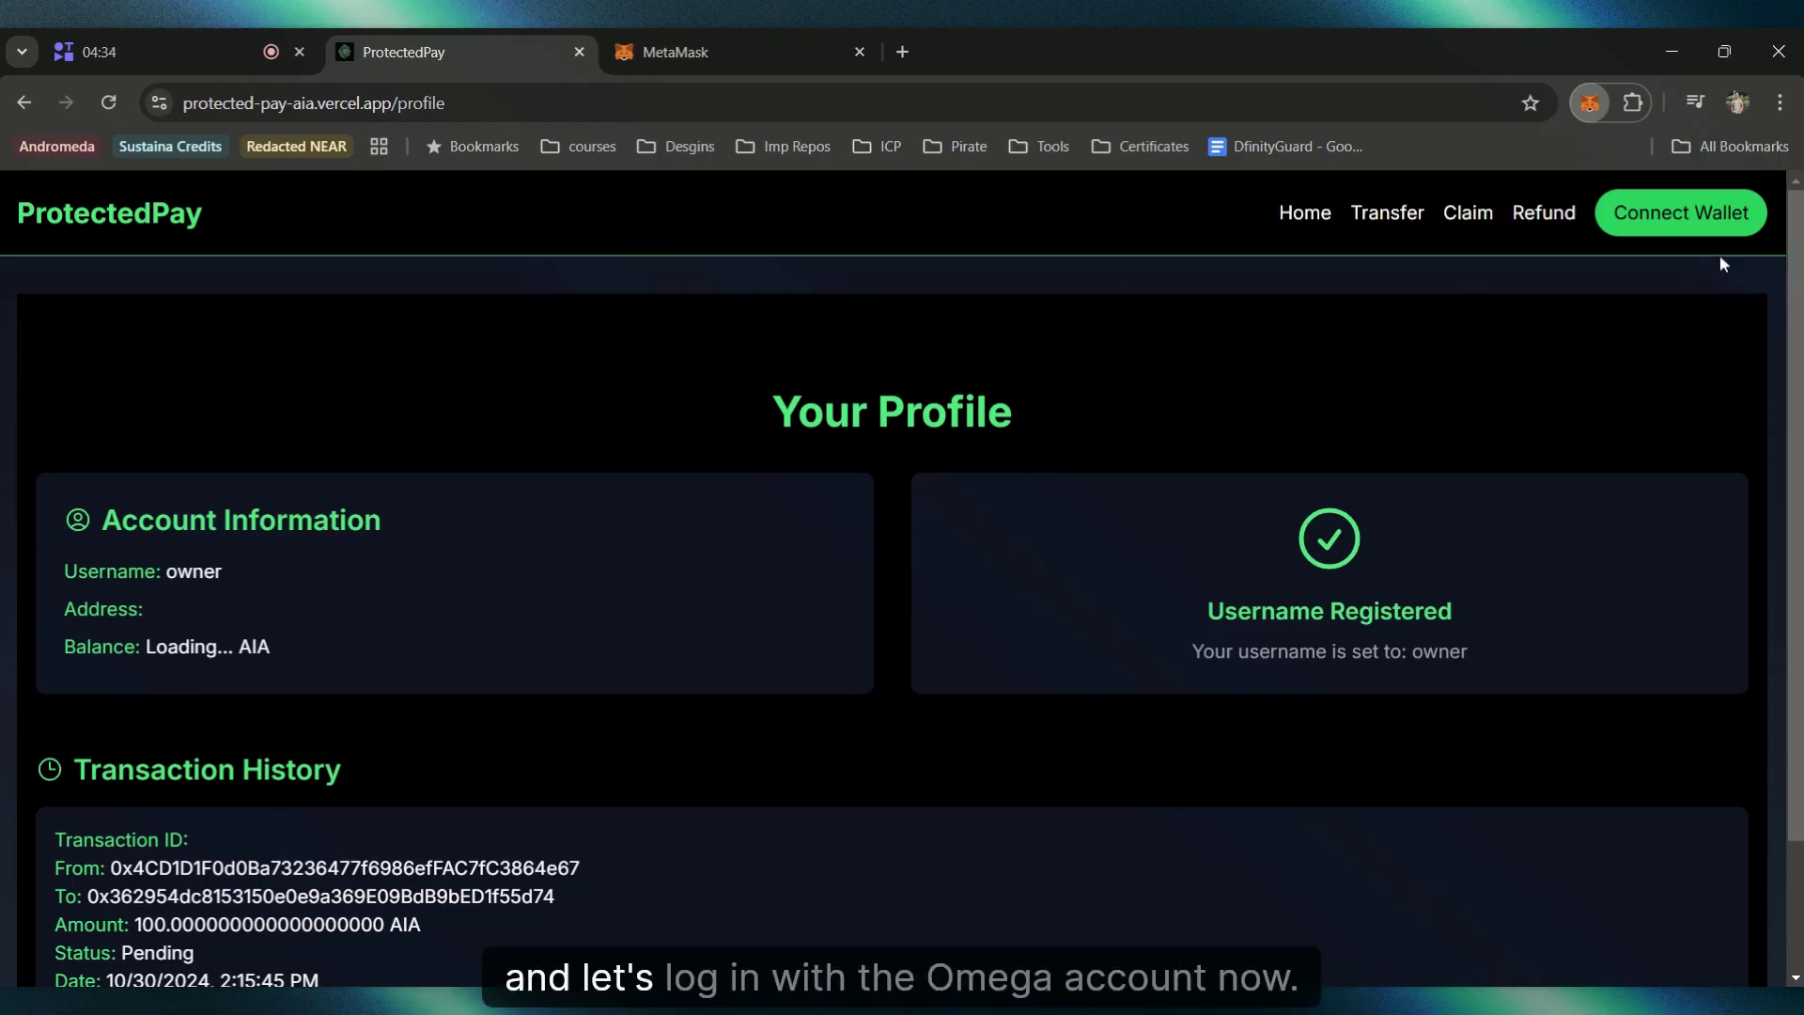
left_click(1705, 223)
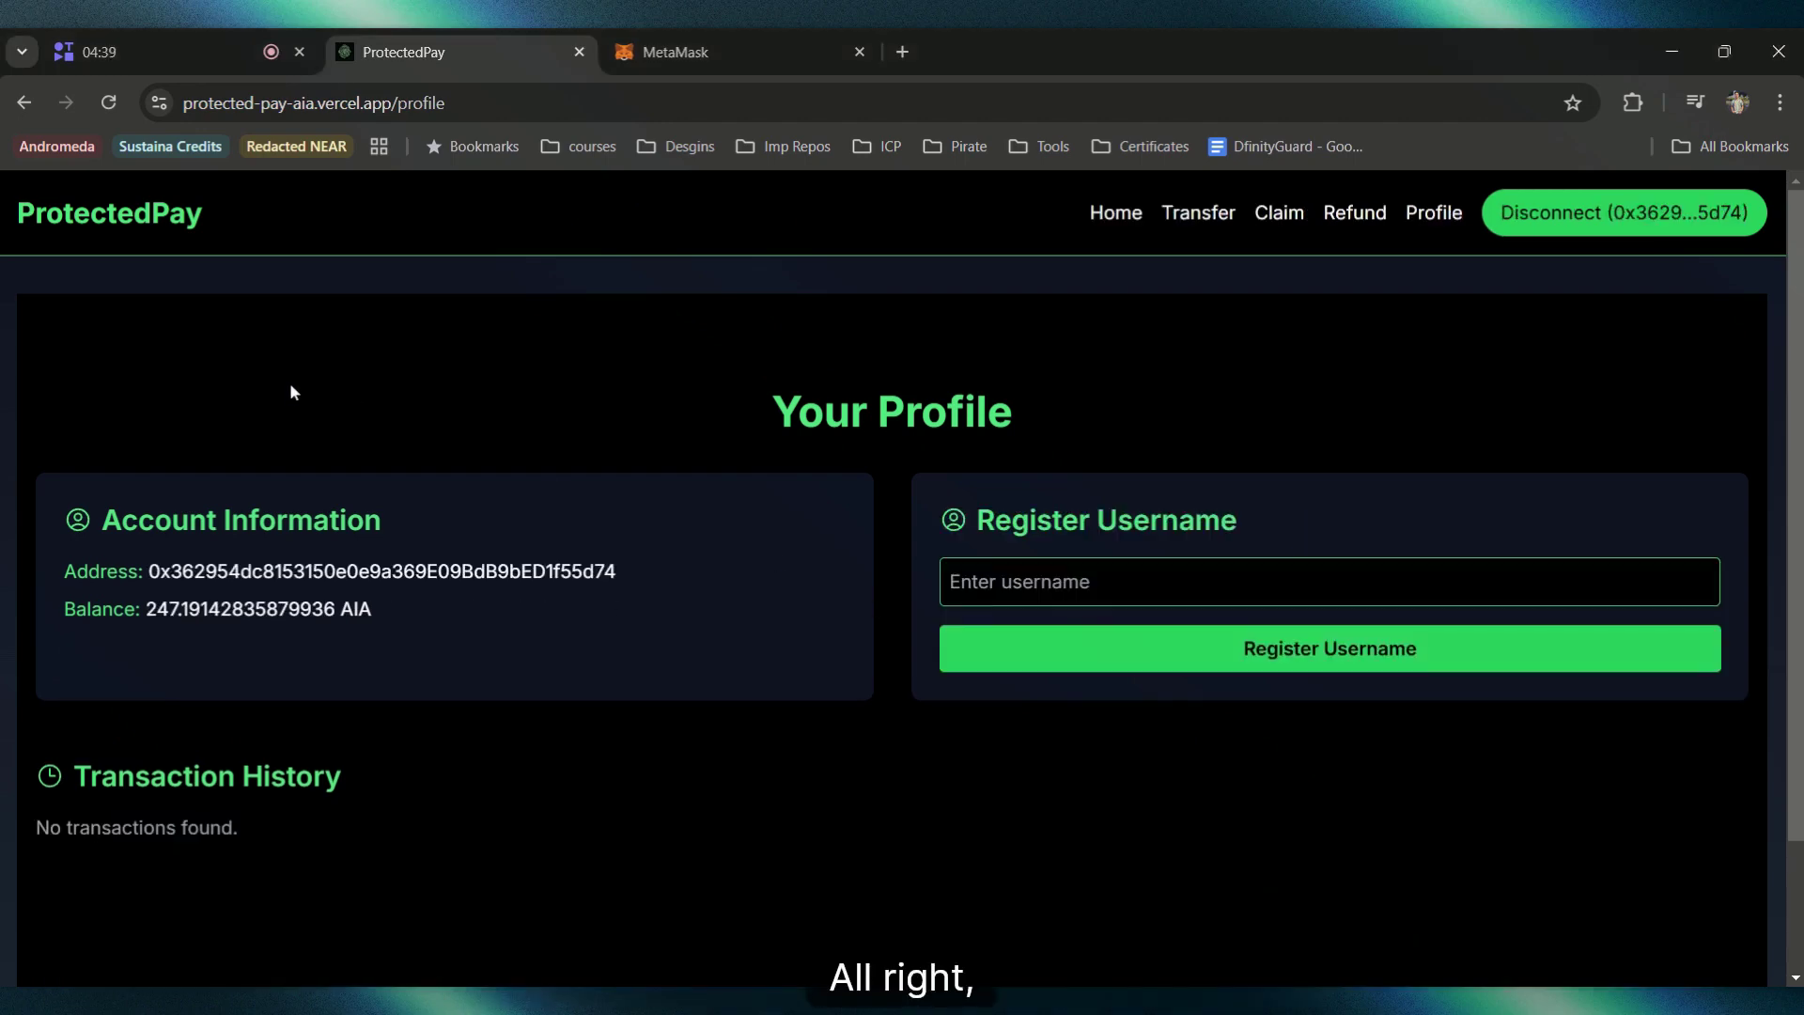
scroll(205, 474, "down", 2)
scroll(203, 469, "up", 2)
left_click(108, 102)
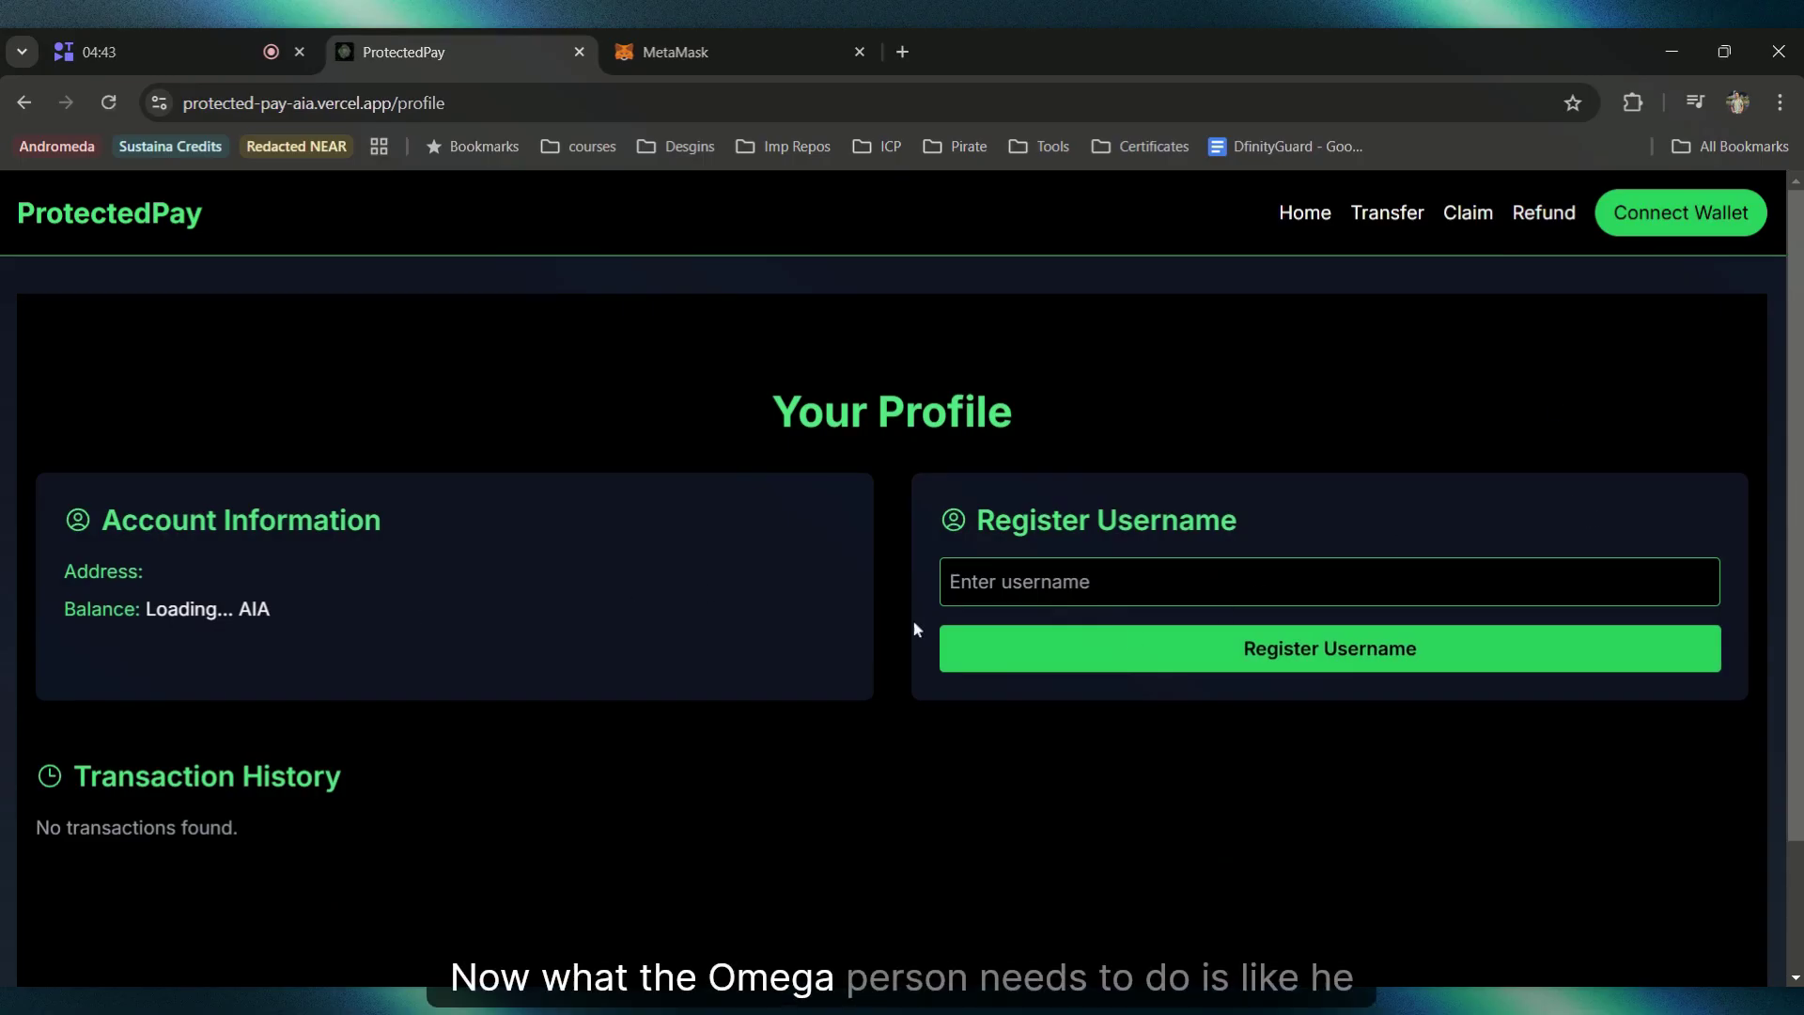
Step: Connect the Omega wallet account and open the Claim Funds page
left_click(1654, 240)
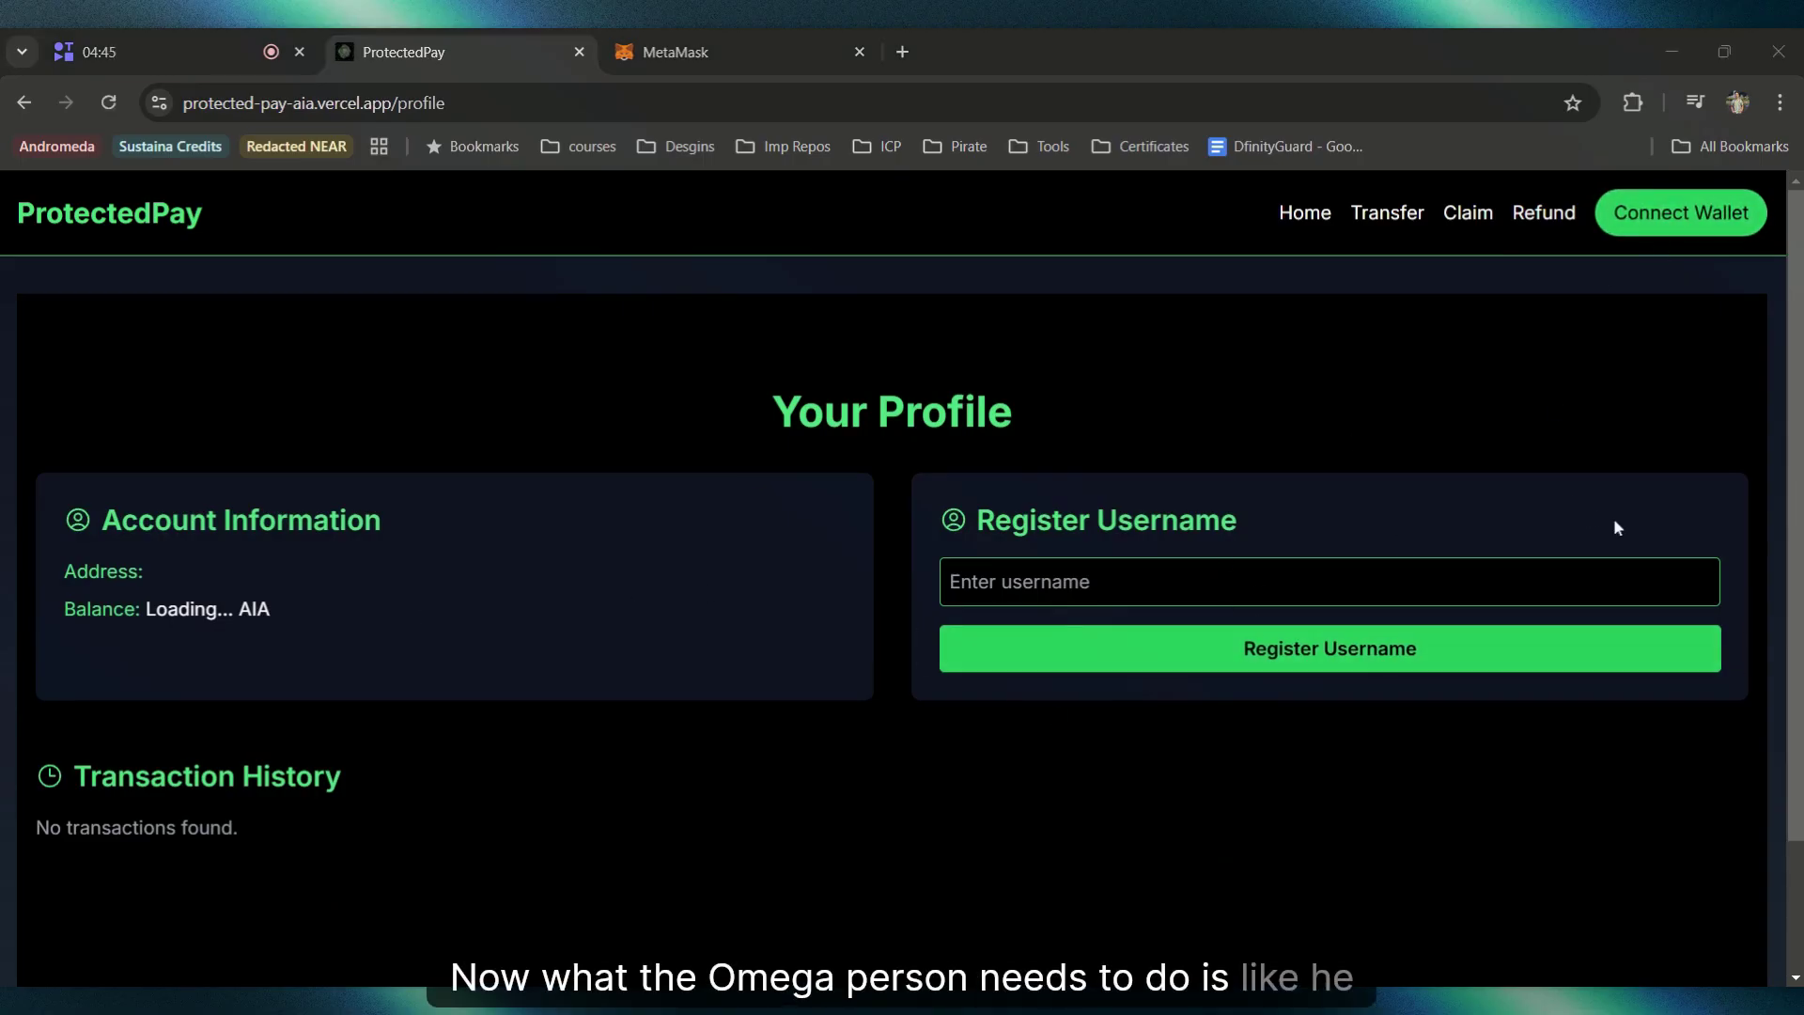
left_click(1146, 582)
left_click(1266, 330)
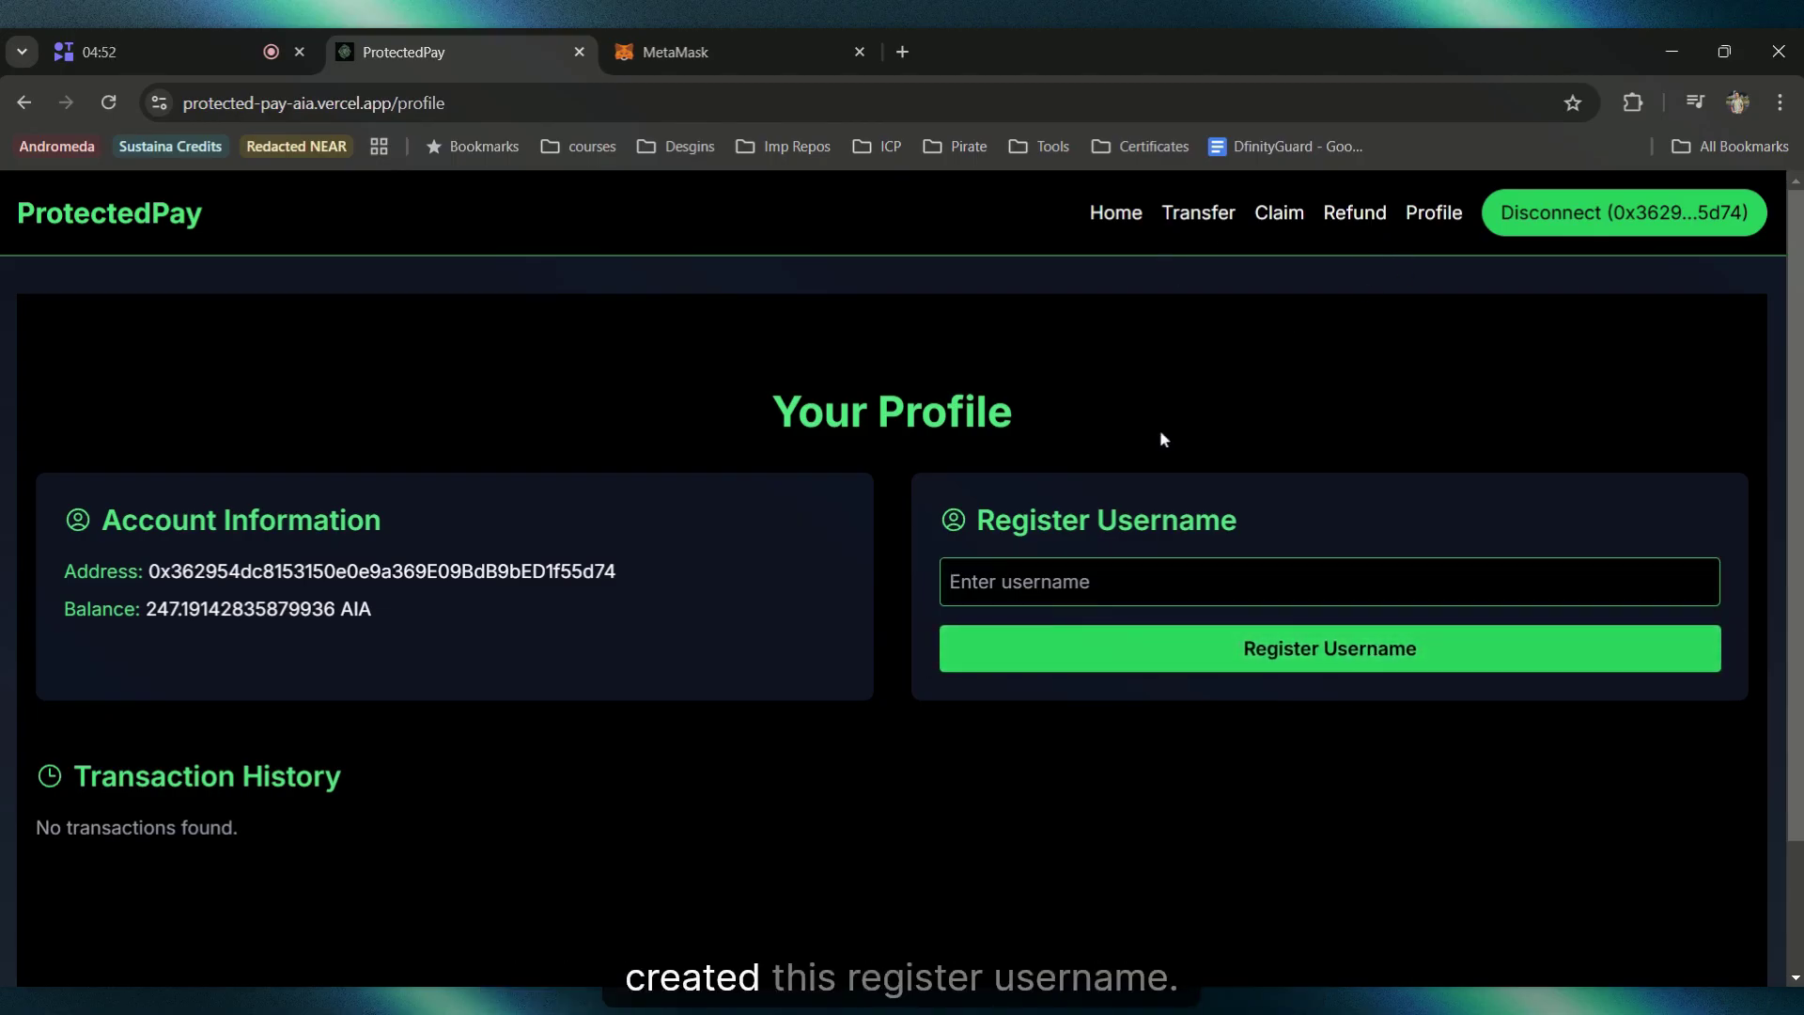
left_click(1263, 218)
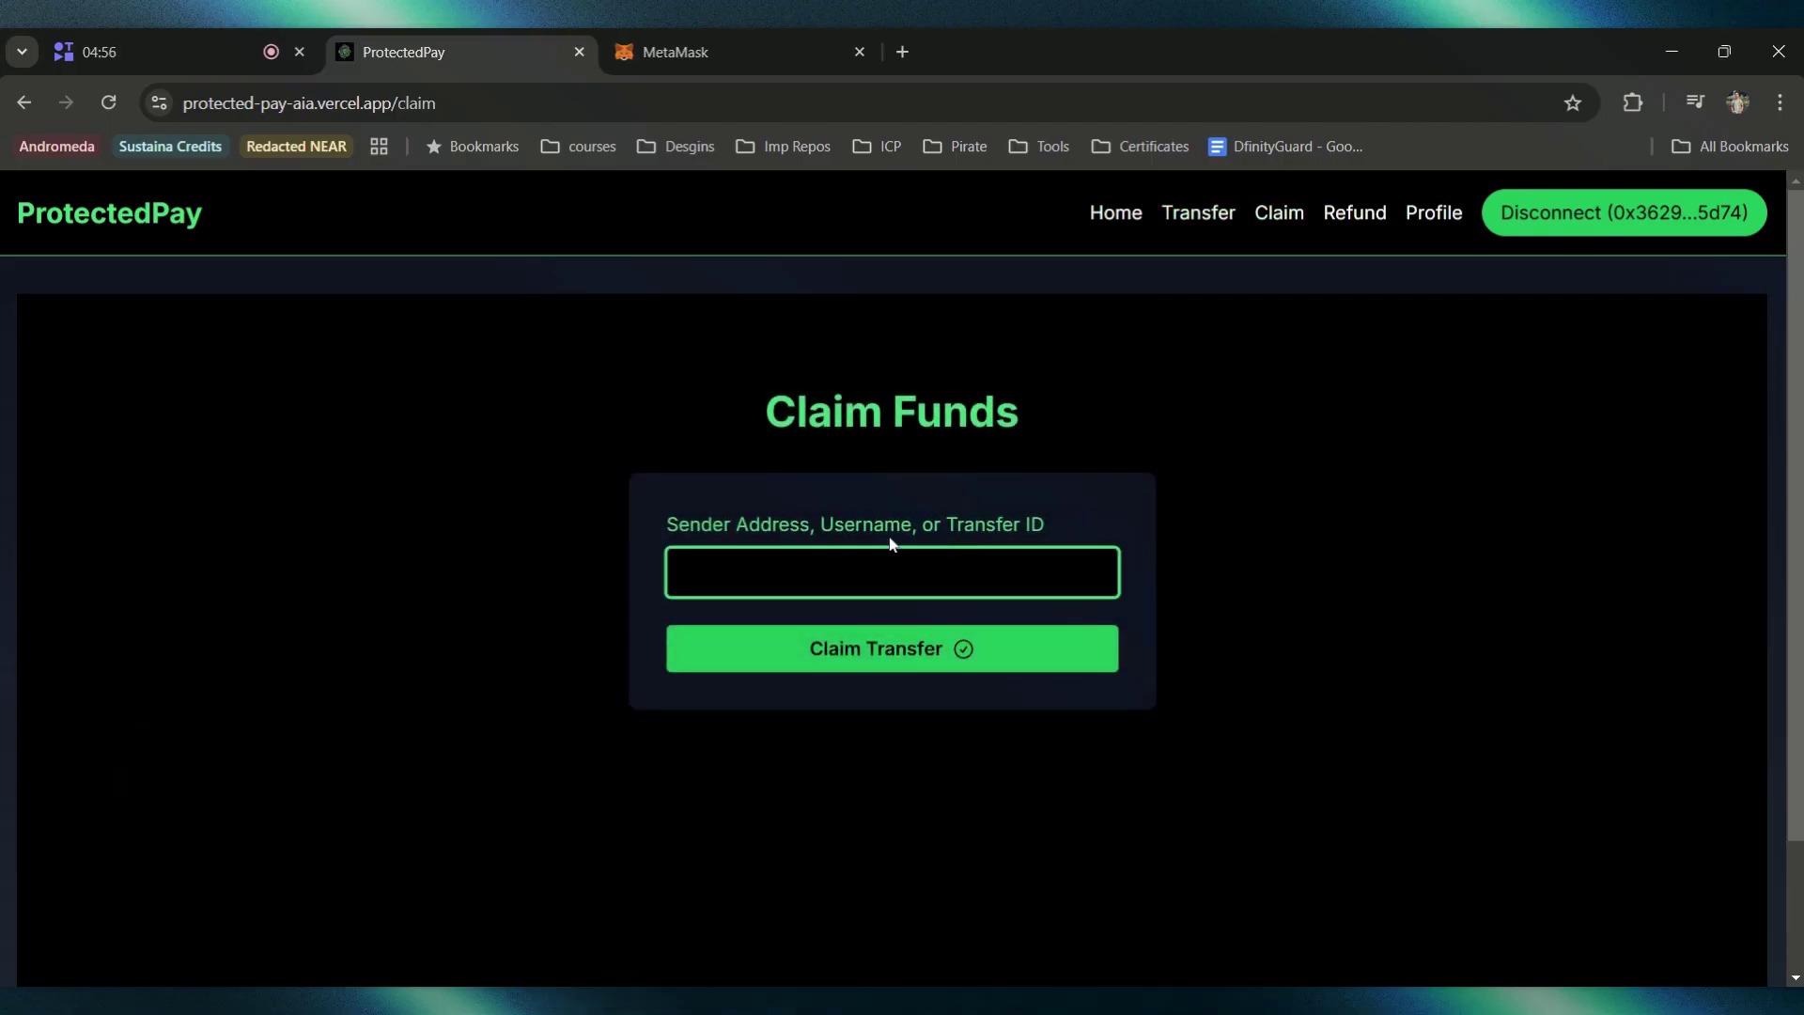
Step: Enter the sender username 'owner' in the claim field
left_click_drag(657, 519, 1113, 511)
left_click(1180, 534)
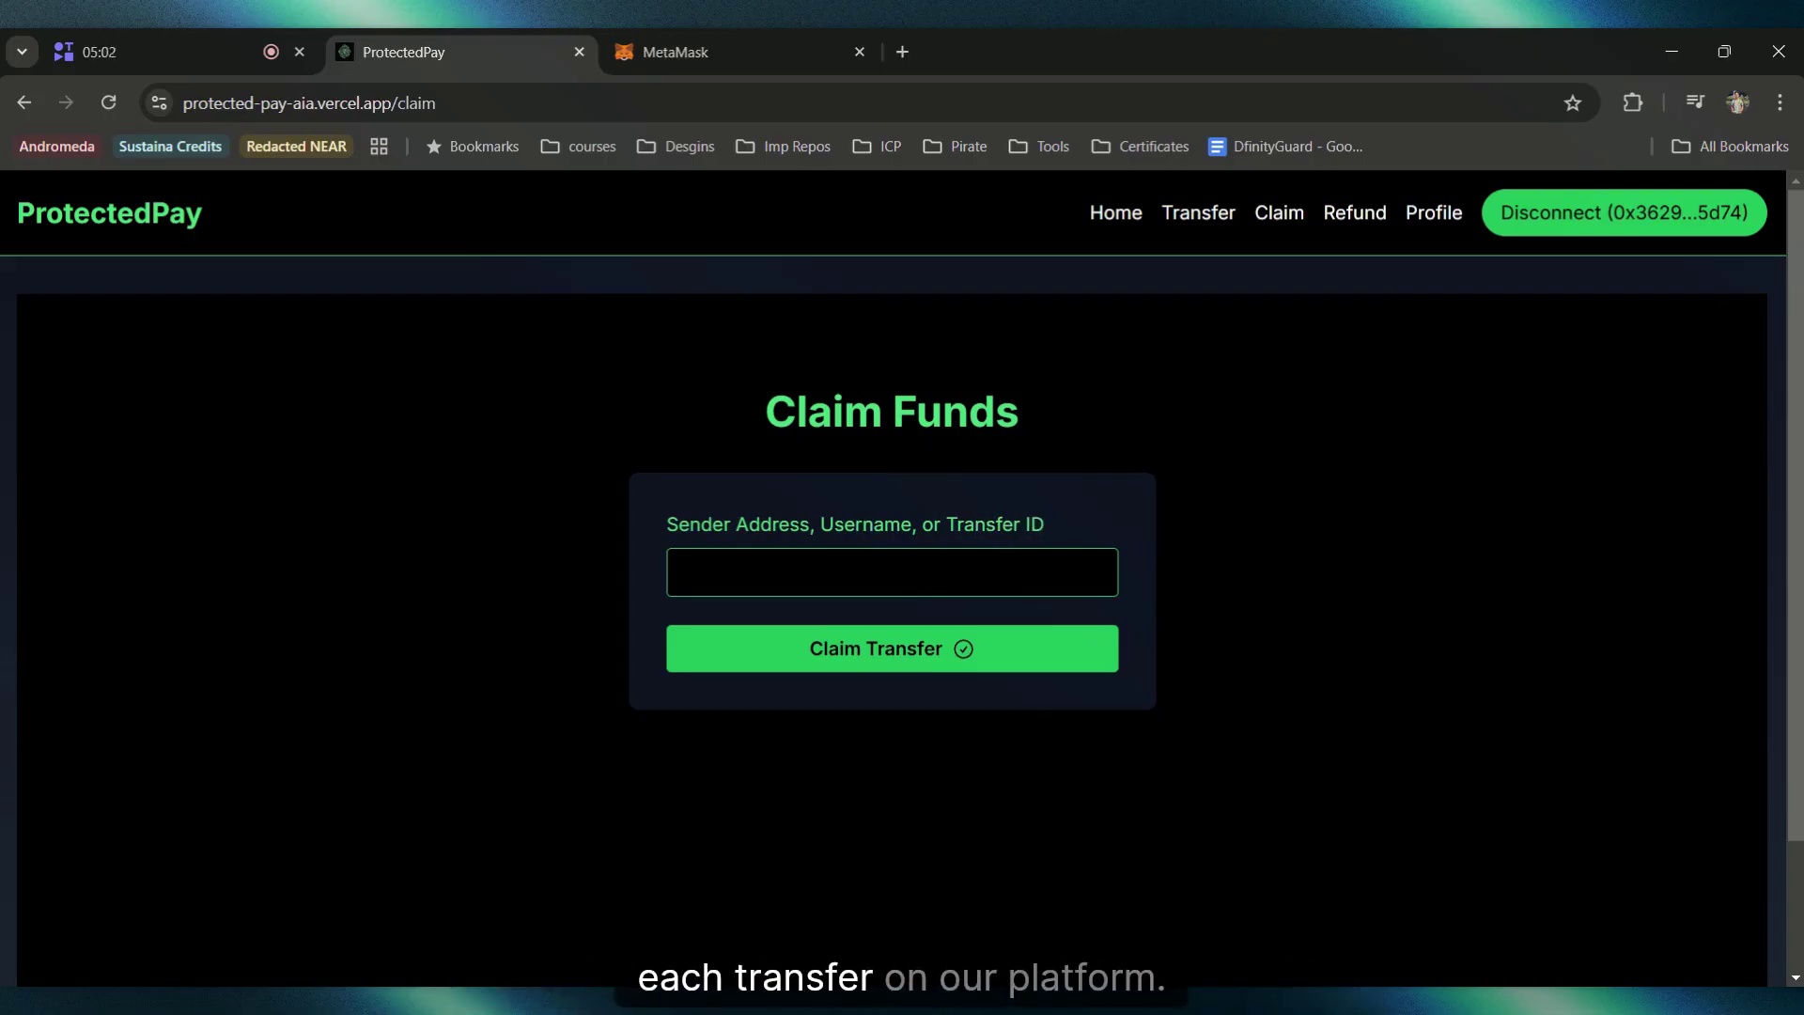
left_click(1108, 572)
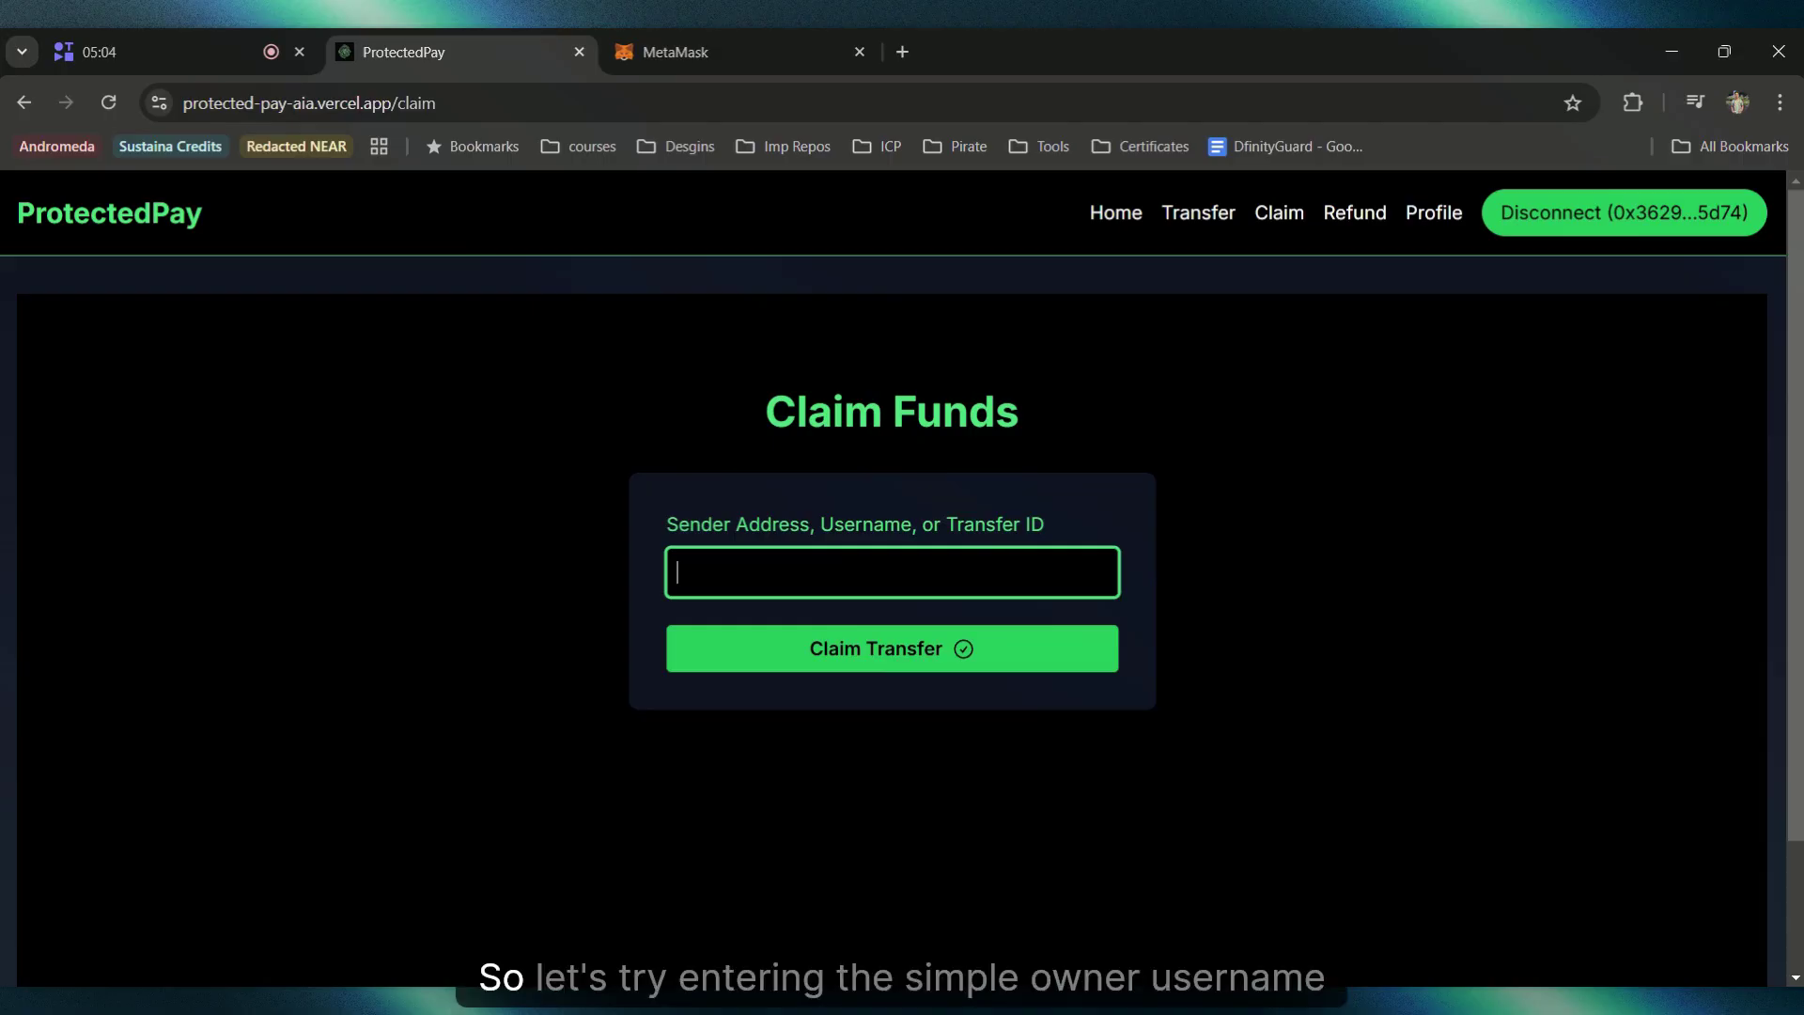
type("owner")
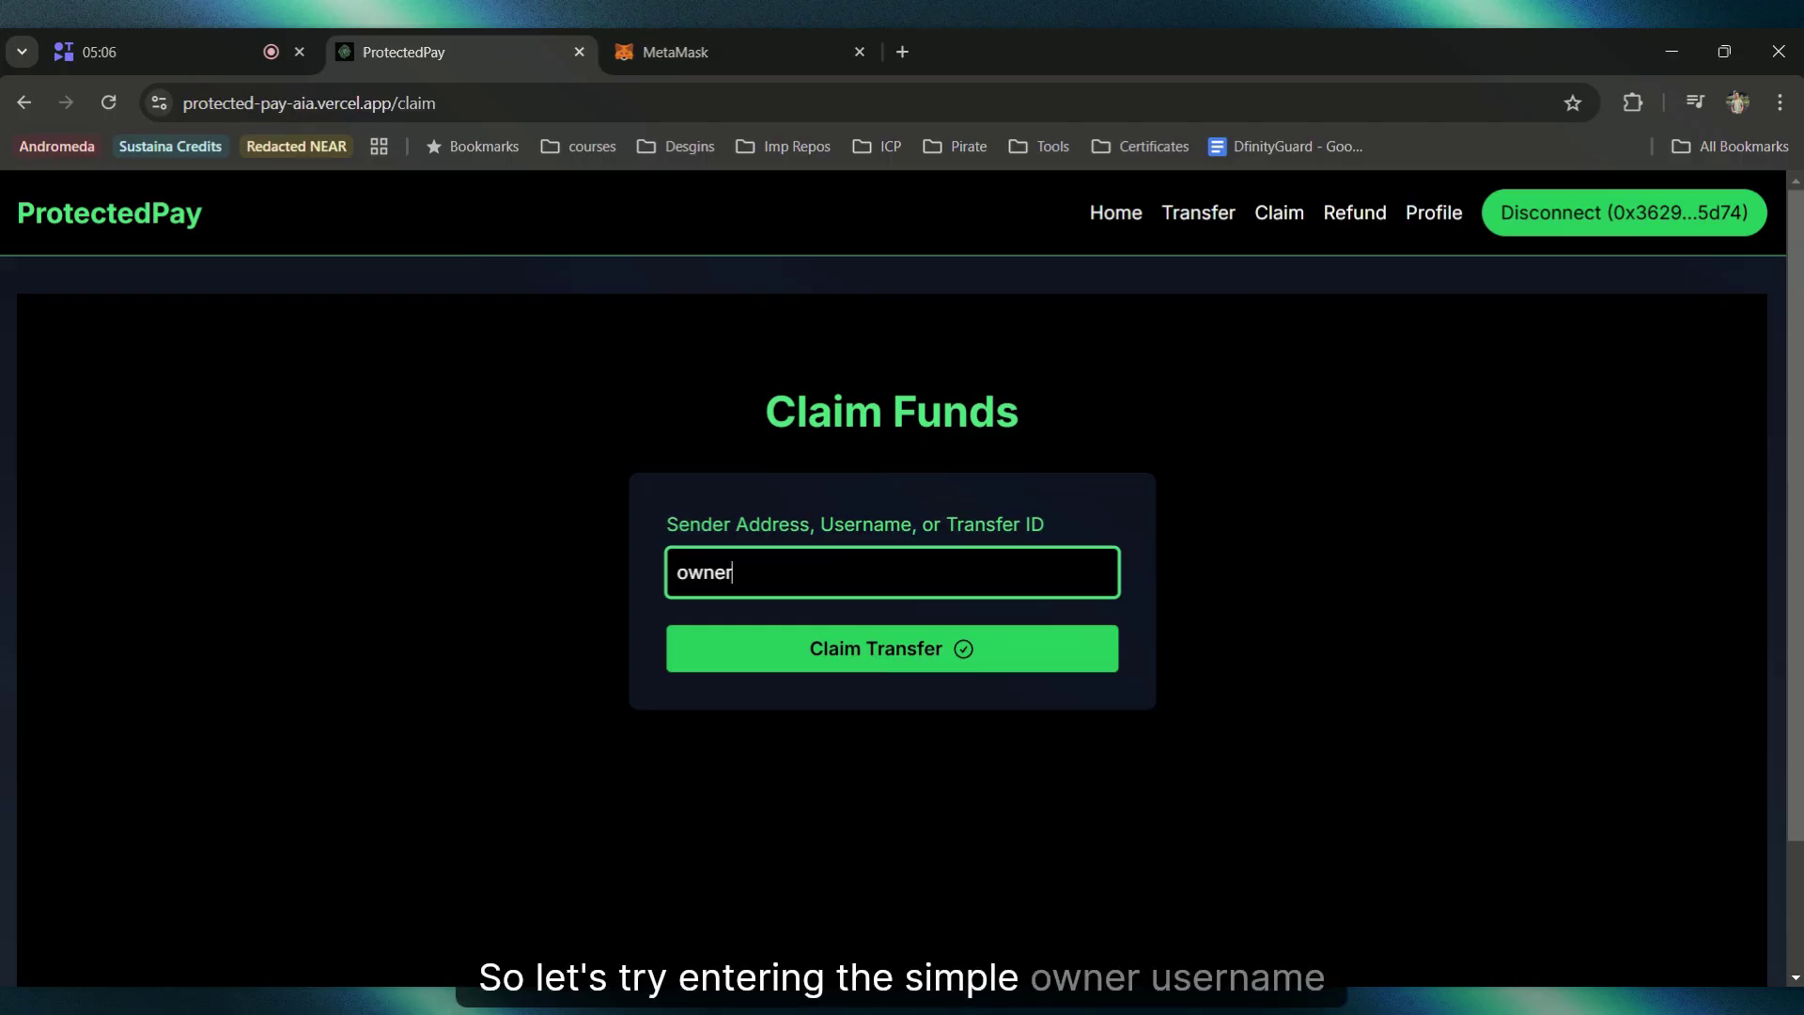
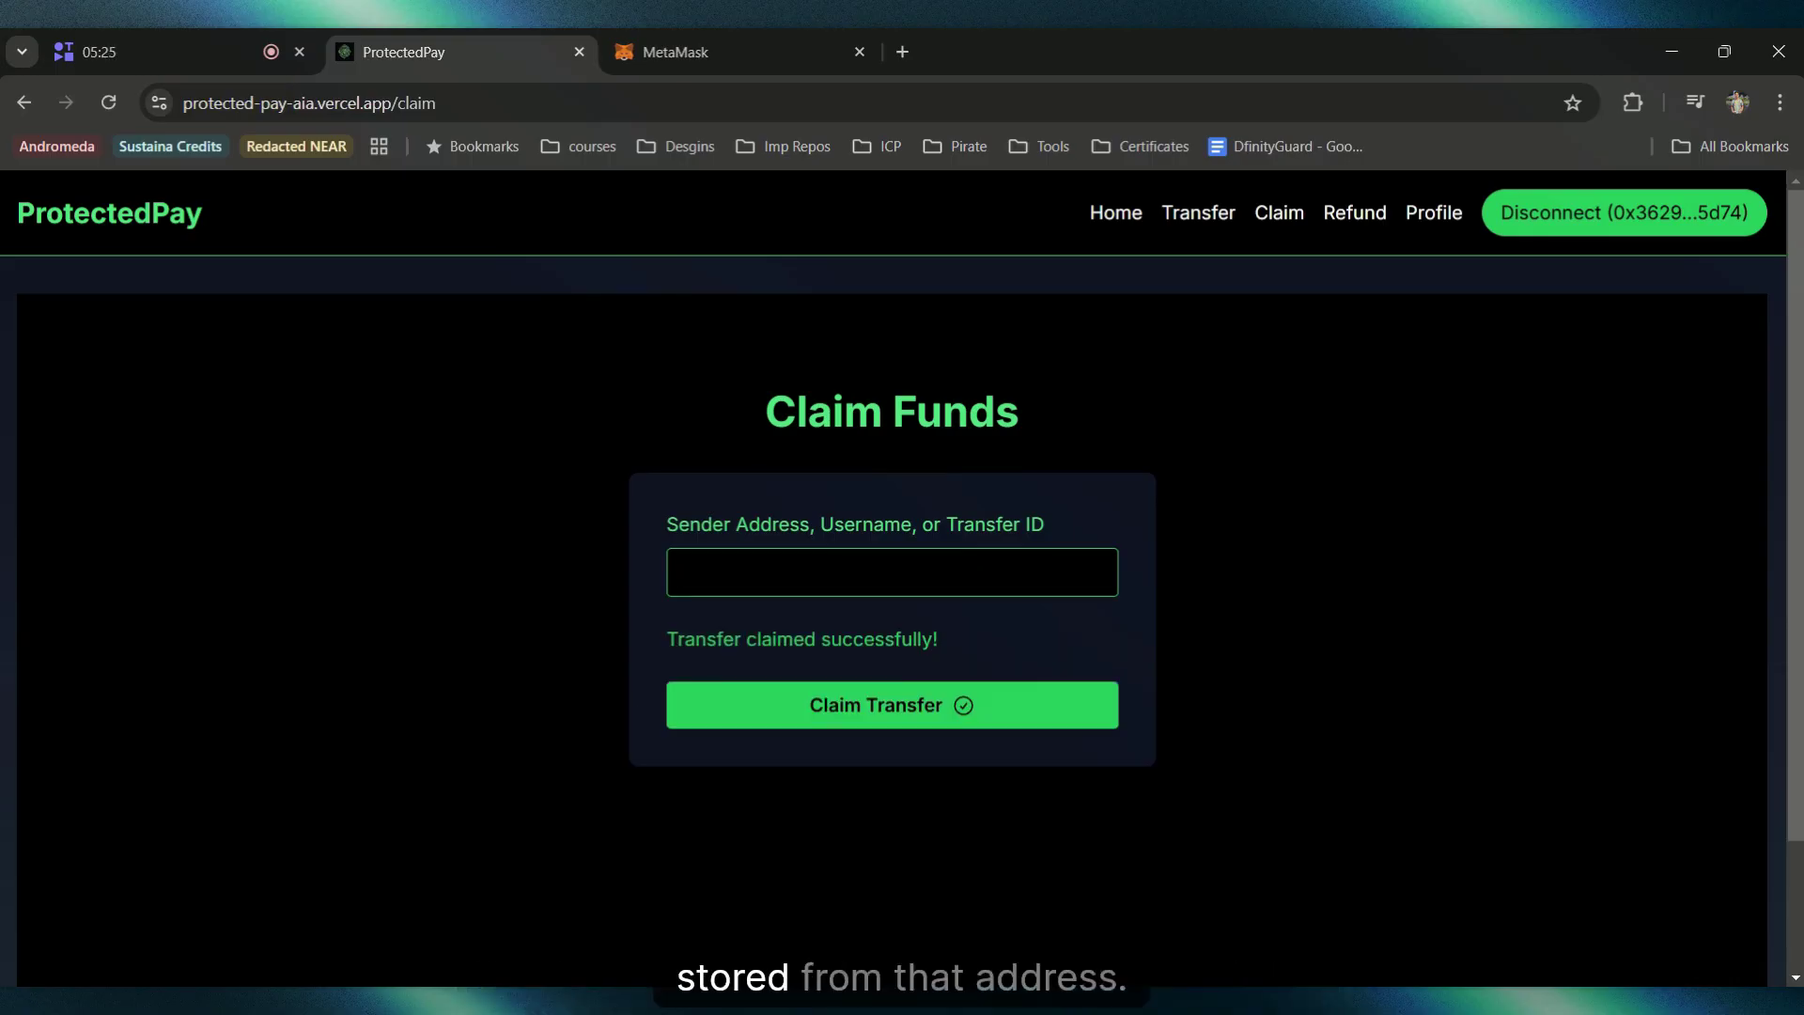
Step: Highlight the claim success message, then reload the profile and highlight its AIA balance
left_click_drag(930, 646, 656, 634)
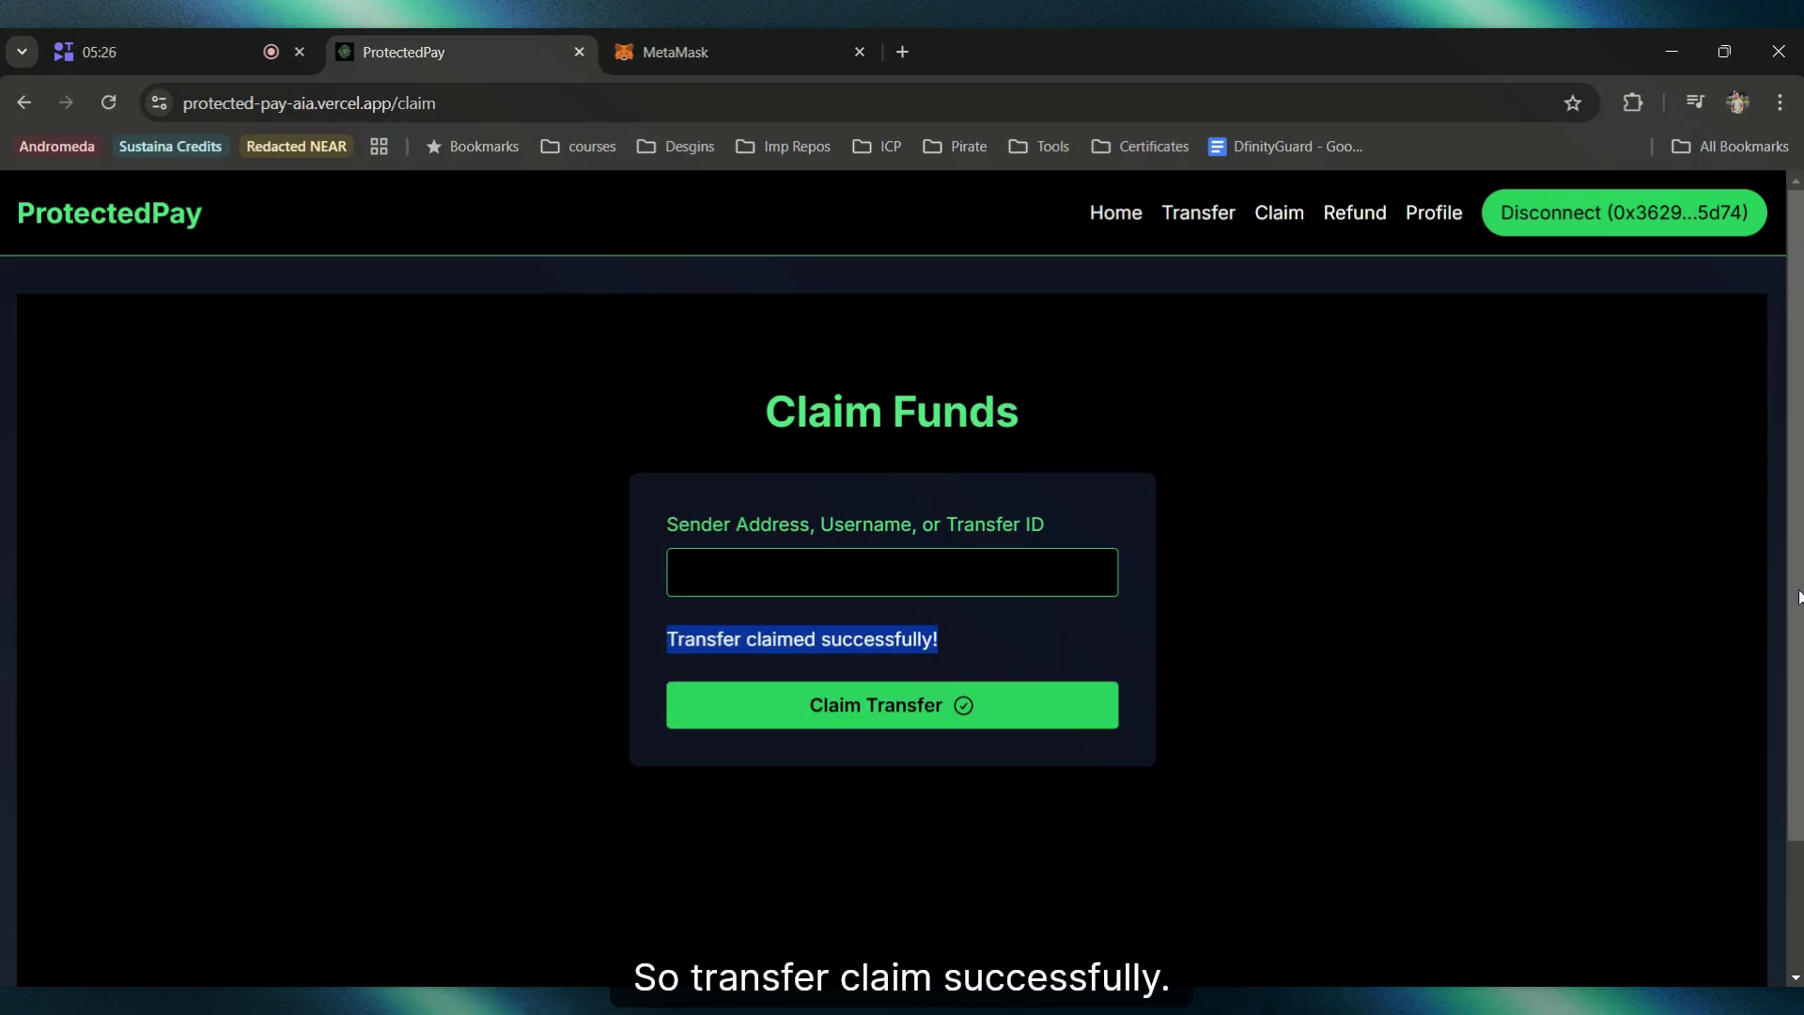
left_click(1266, 578)
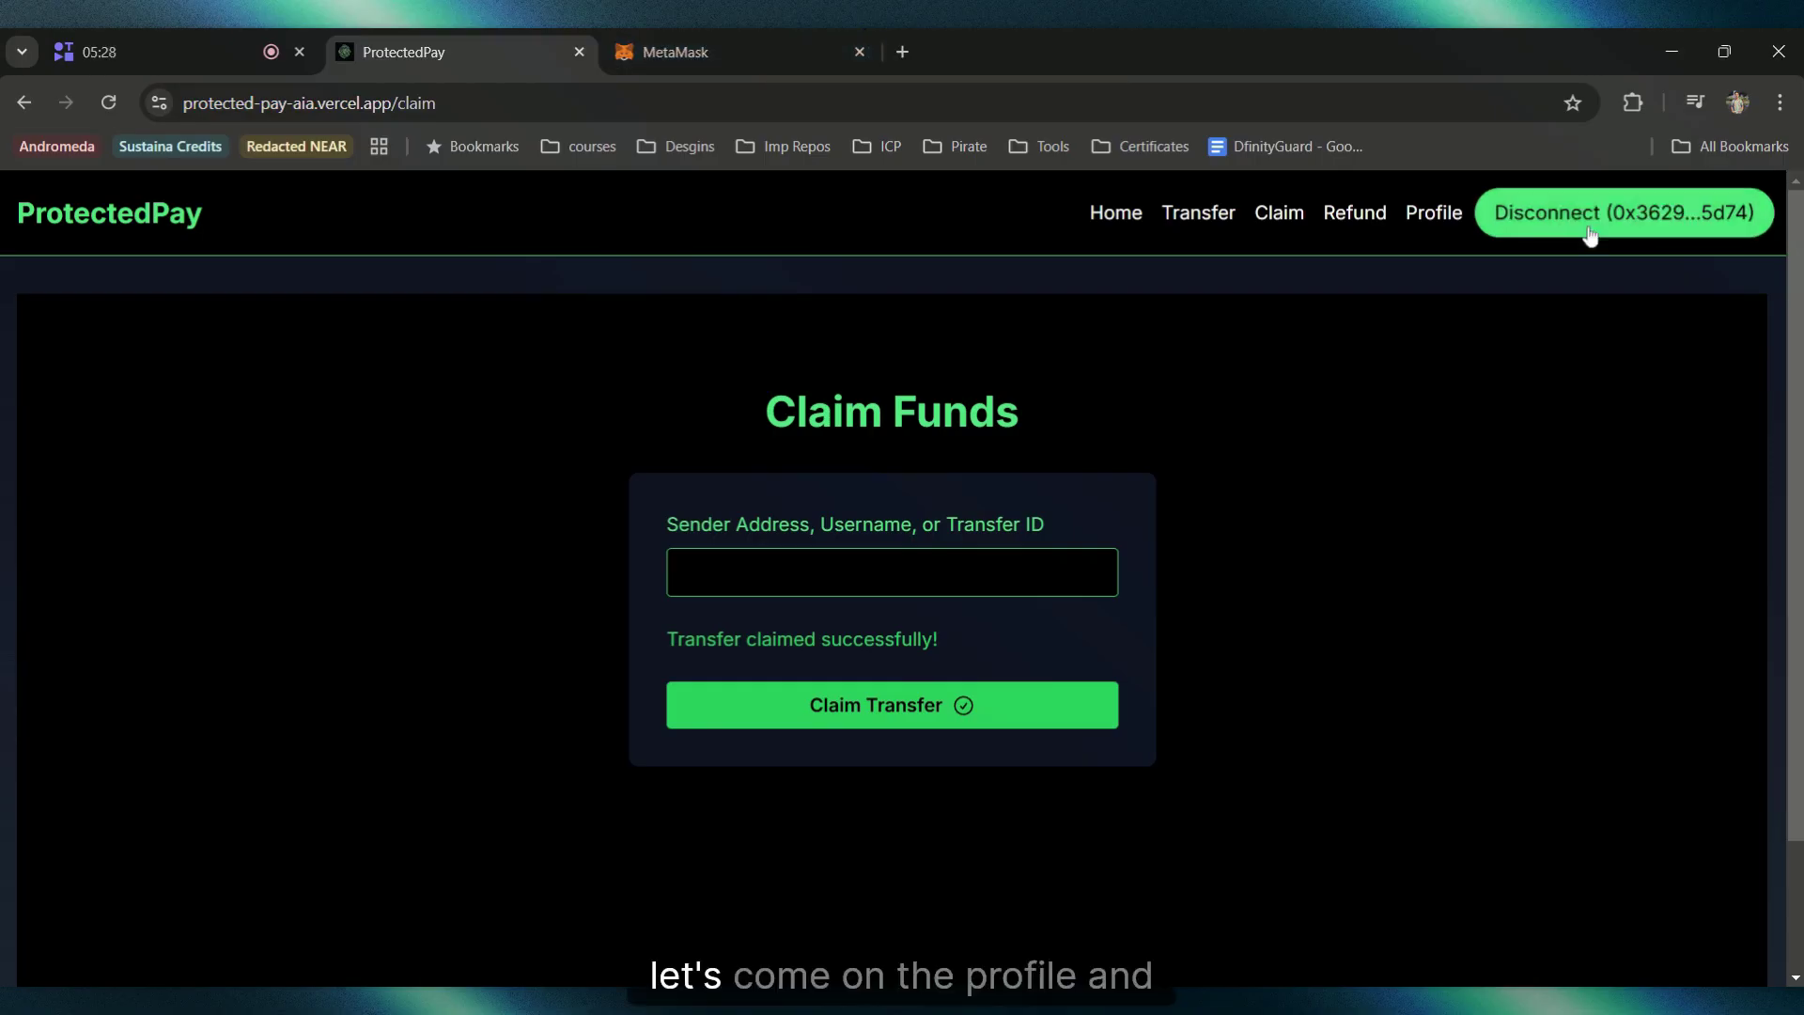
left_click(1432, 214)
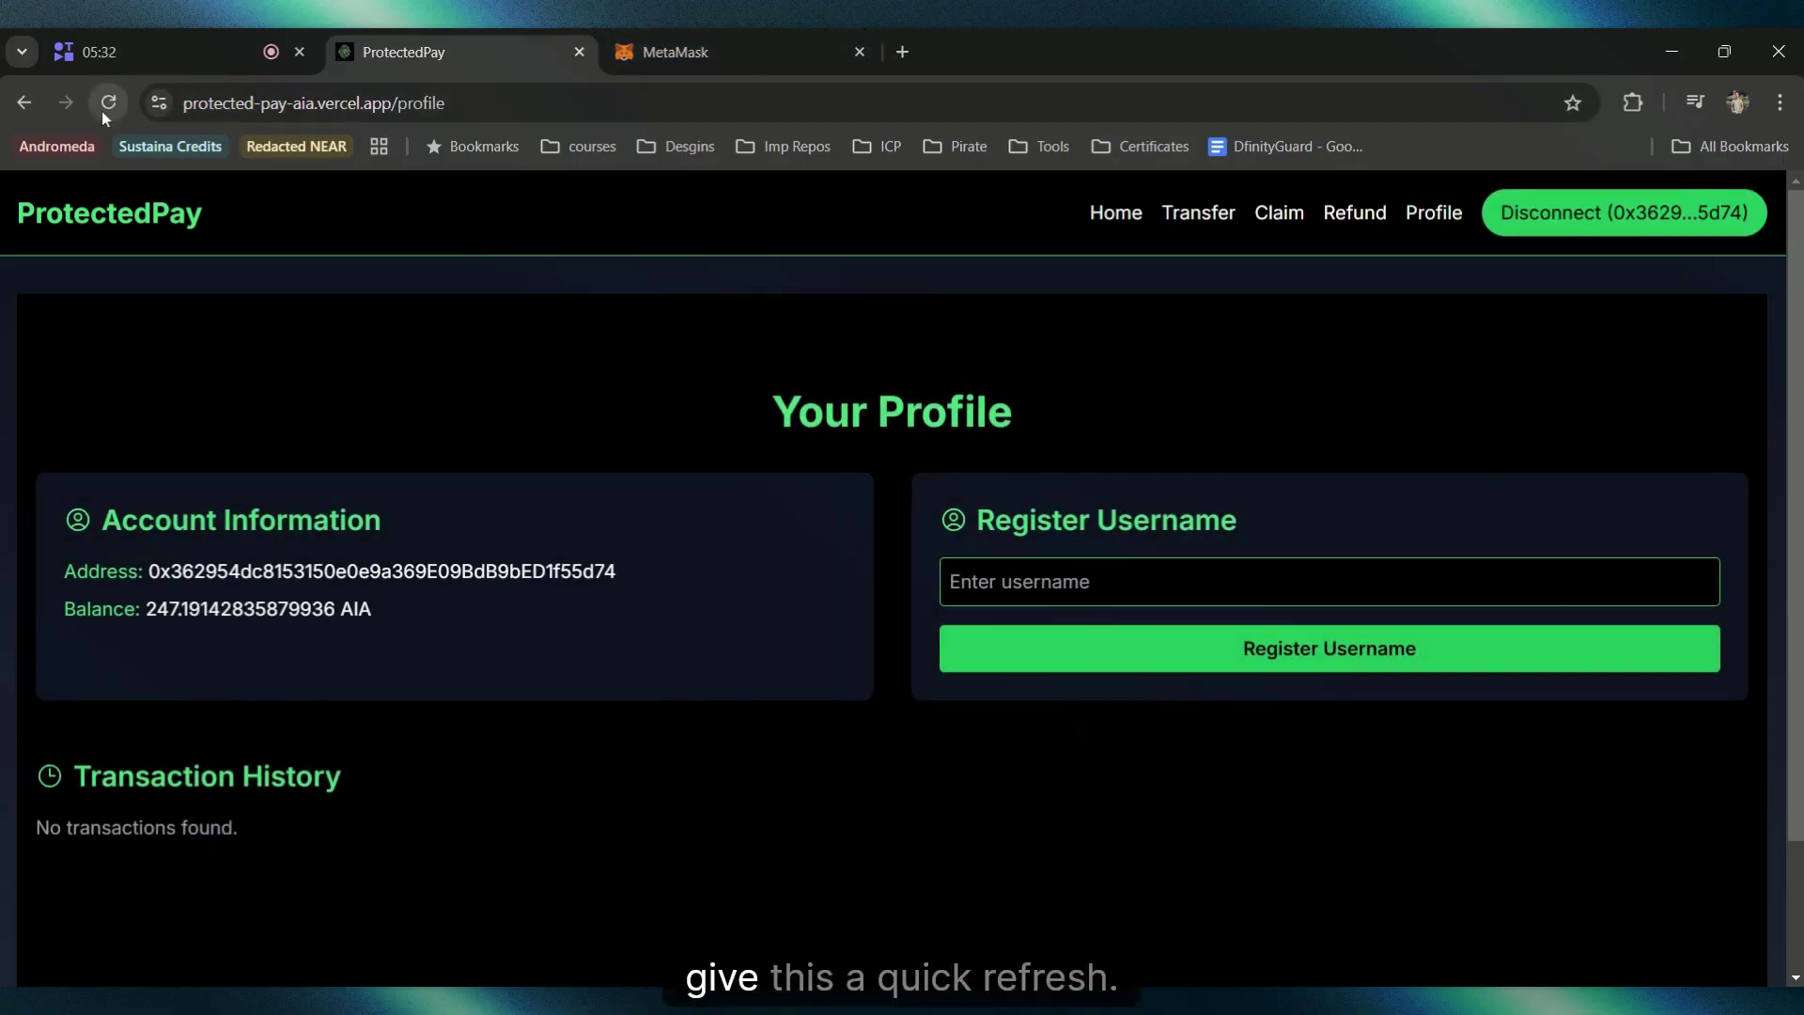
left_click(108, 102)
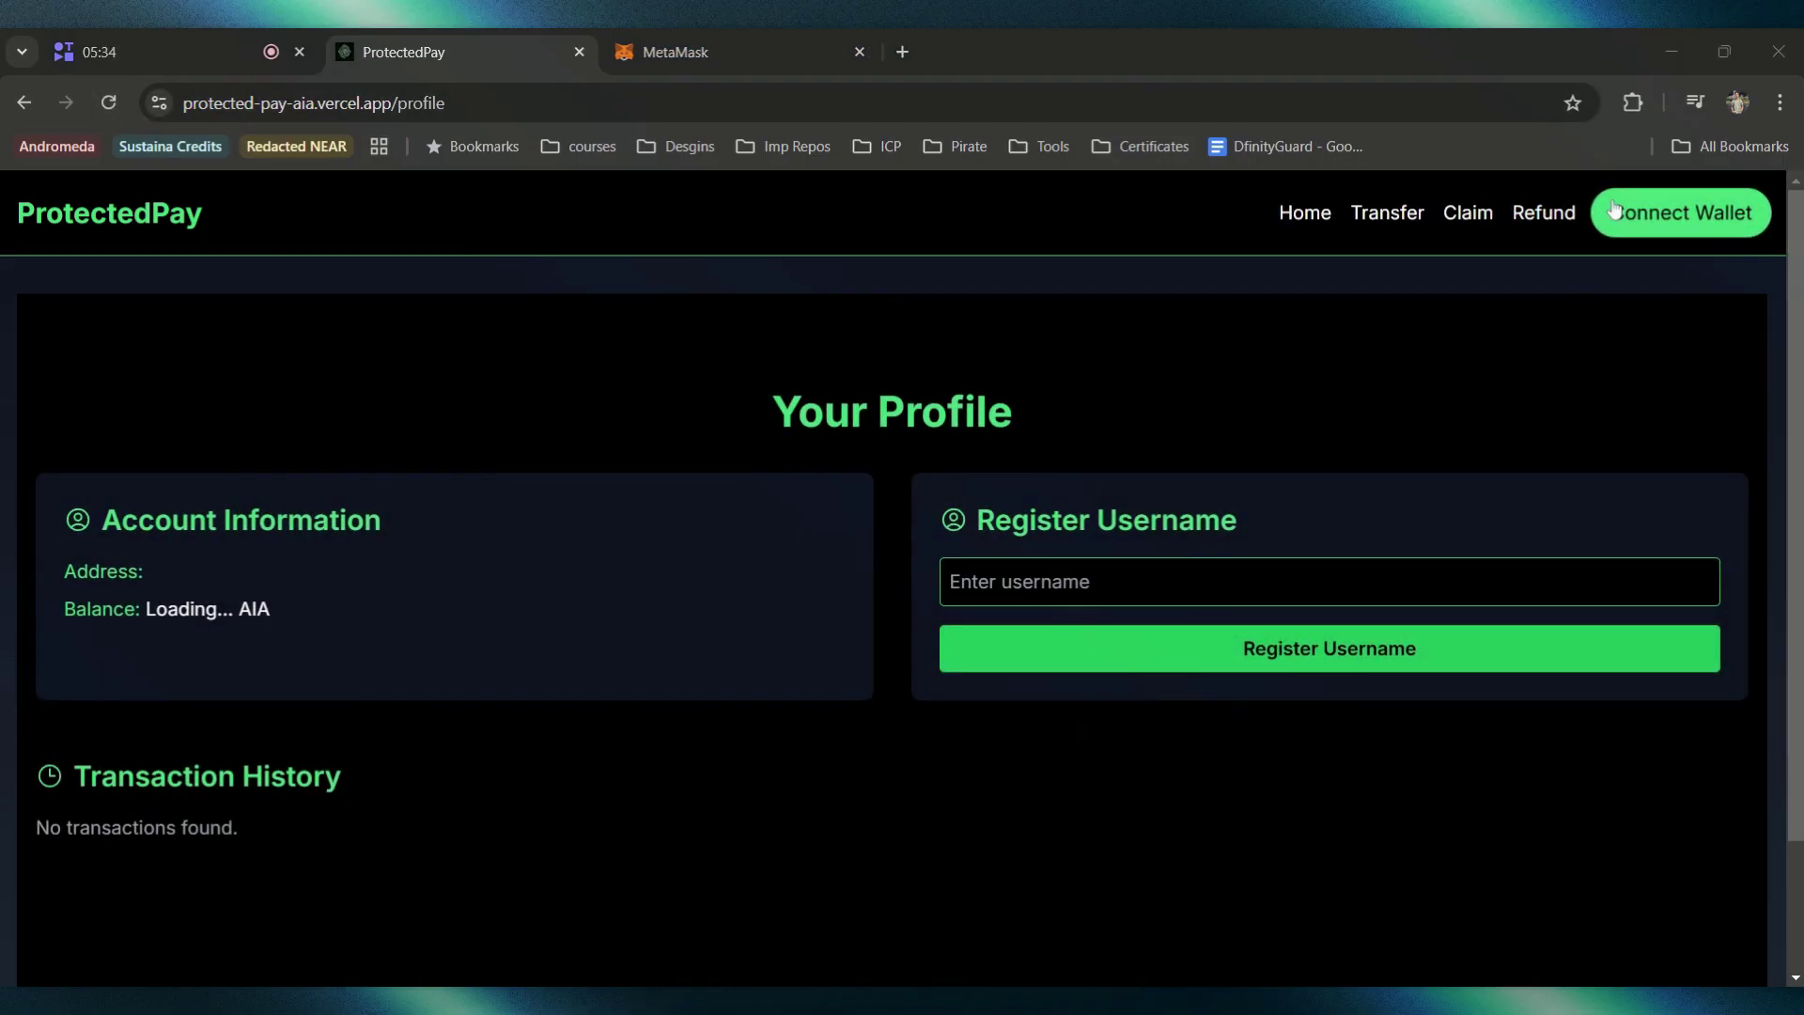
left_click_drag(147, 609, 407, 609)
Step: Check that the MetaMask wallet balance of 337.5223 AIA matches the profile
left_click(772, 37)
double_click(855, 415)
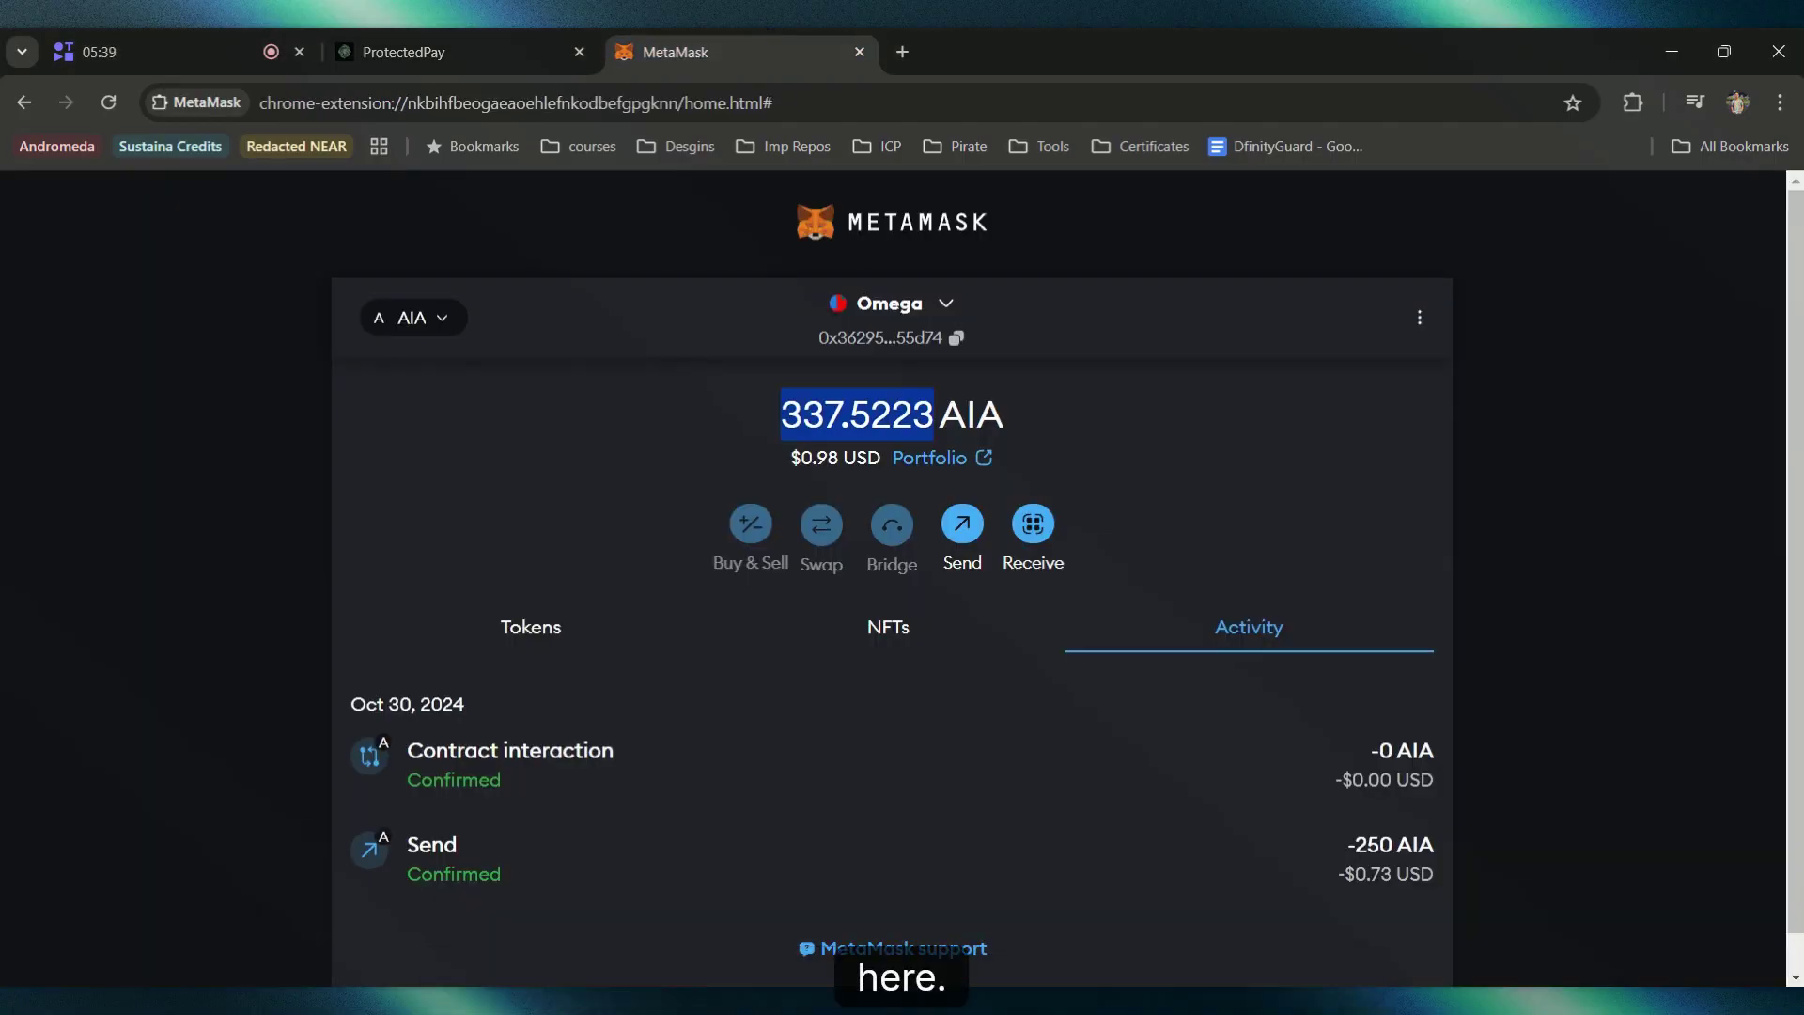
left_click(1083, 428)
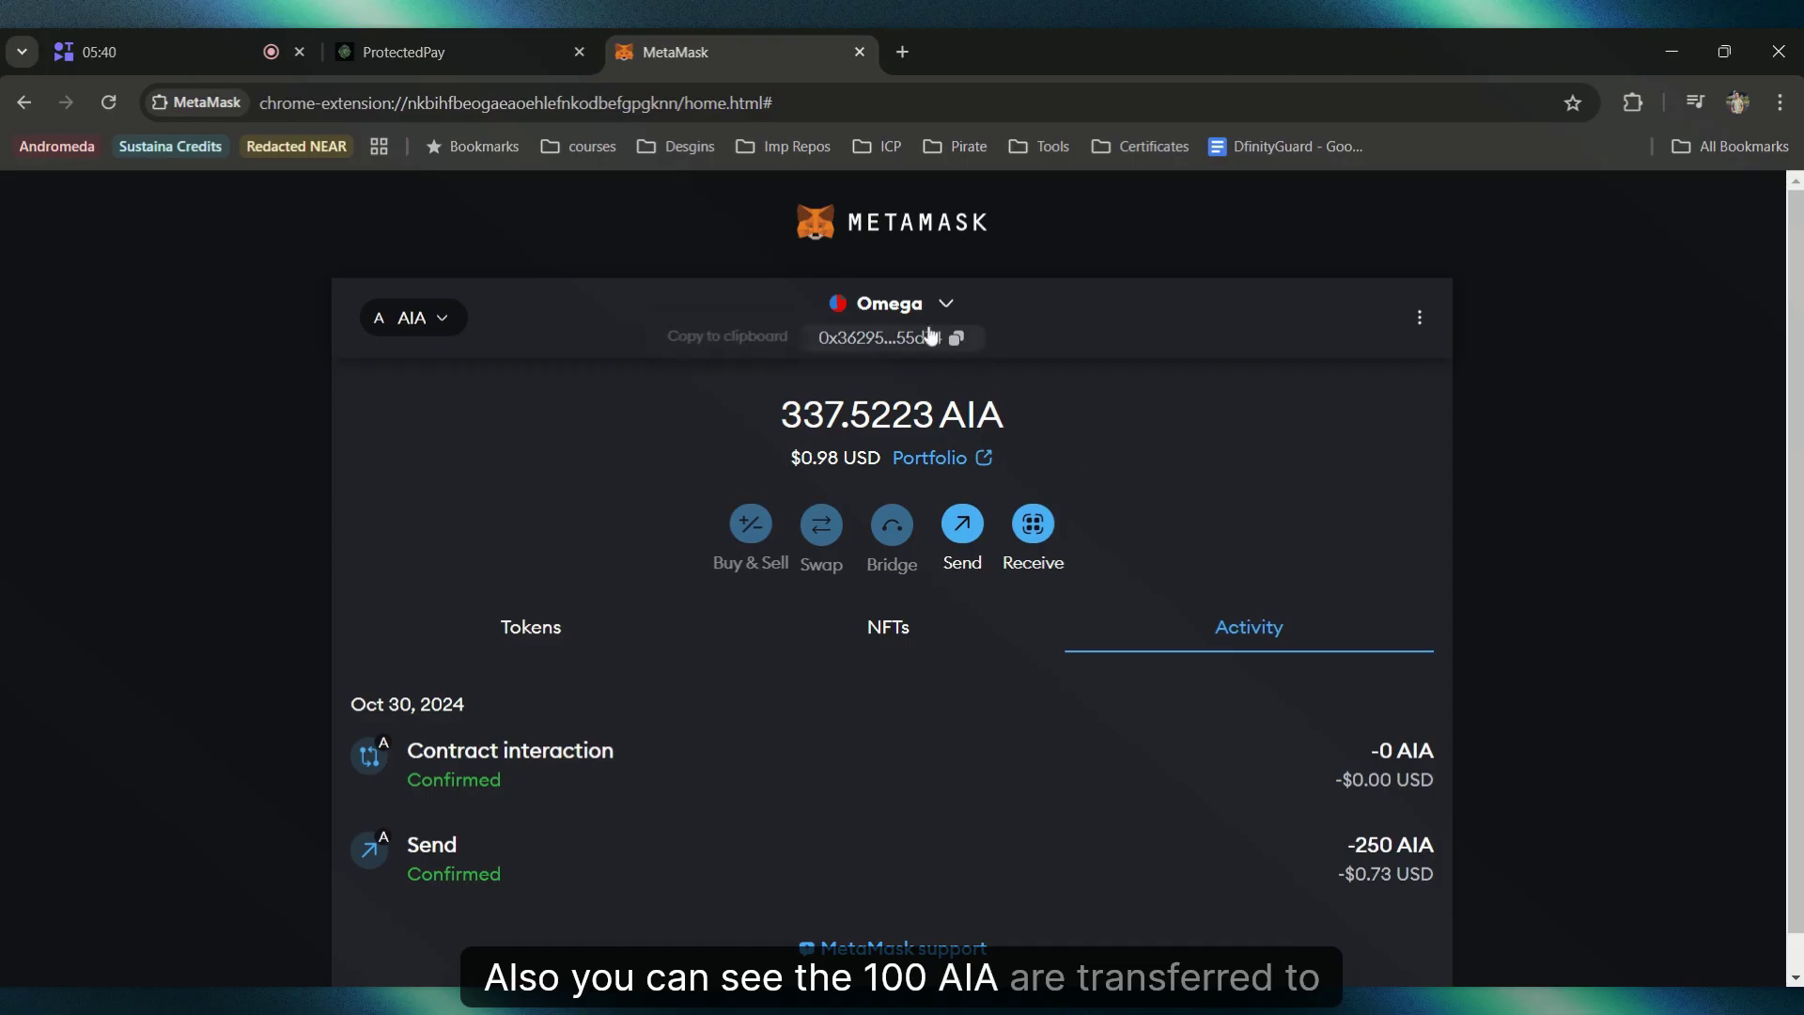
double_click(855, 414)
left_click(1124, 454)
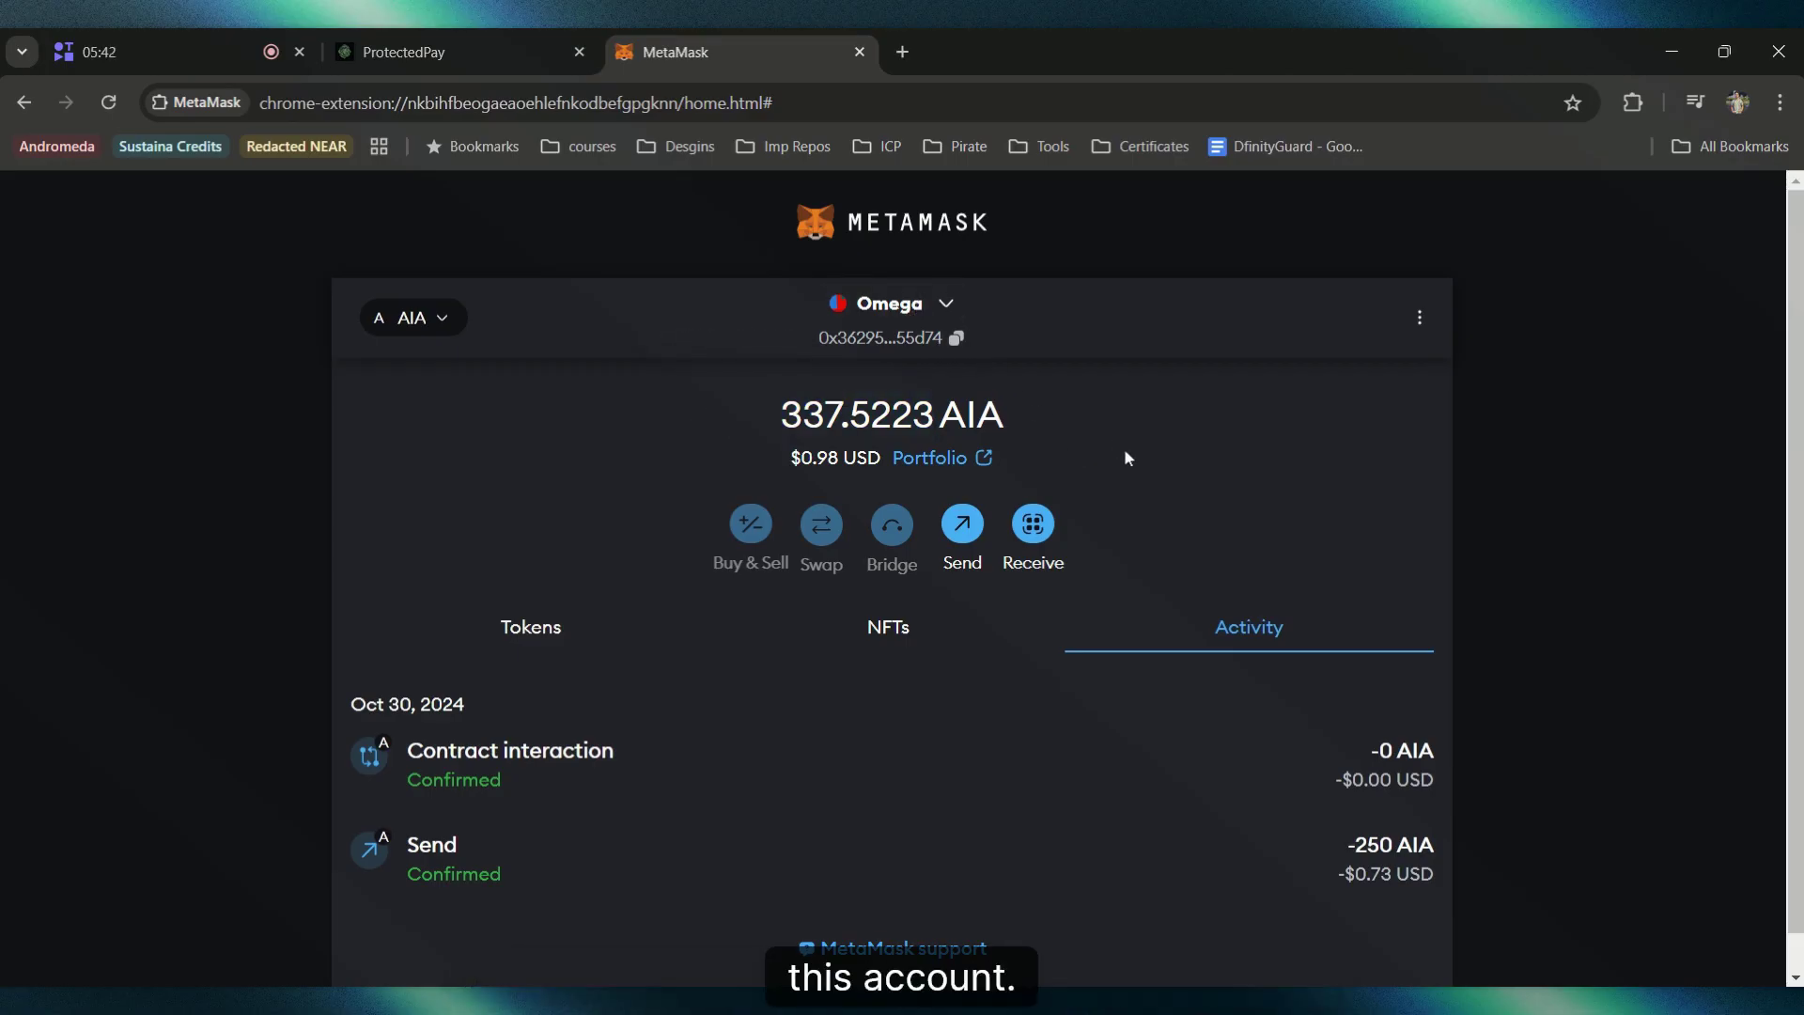
Step: Go to the ProtectedPay home page and open the Transfer Funds form
left_click(511, 68)
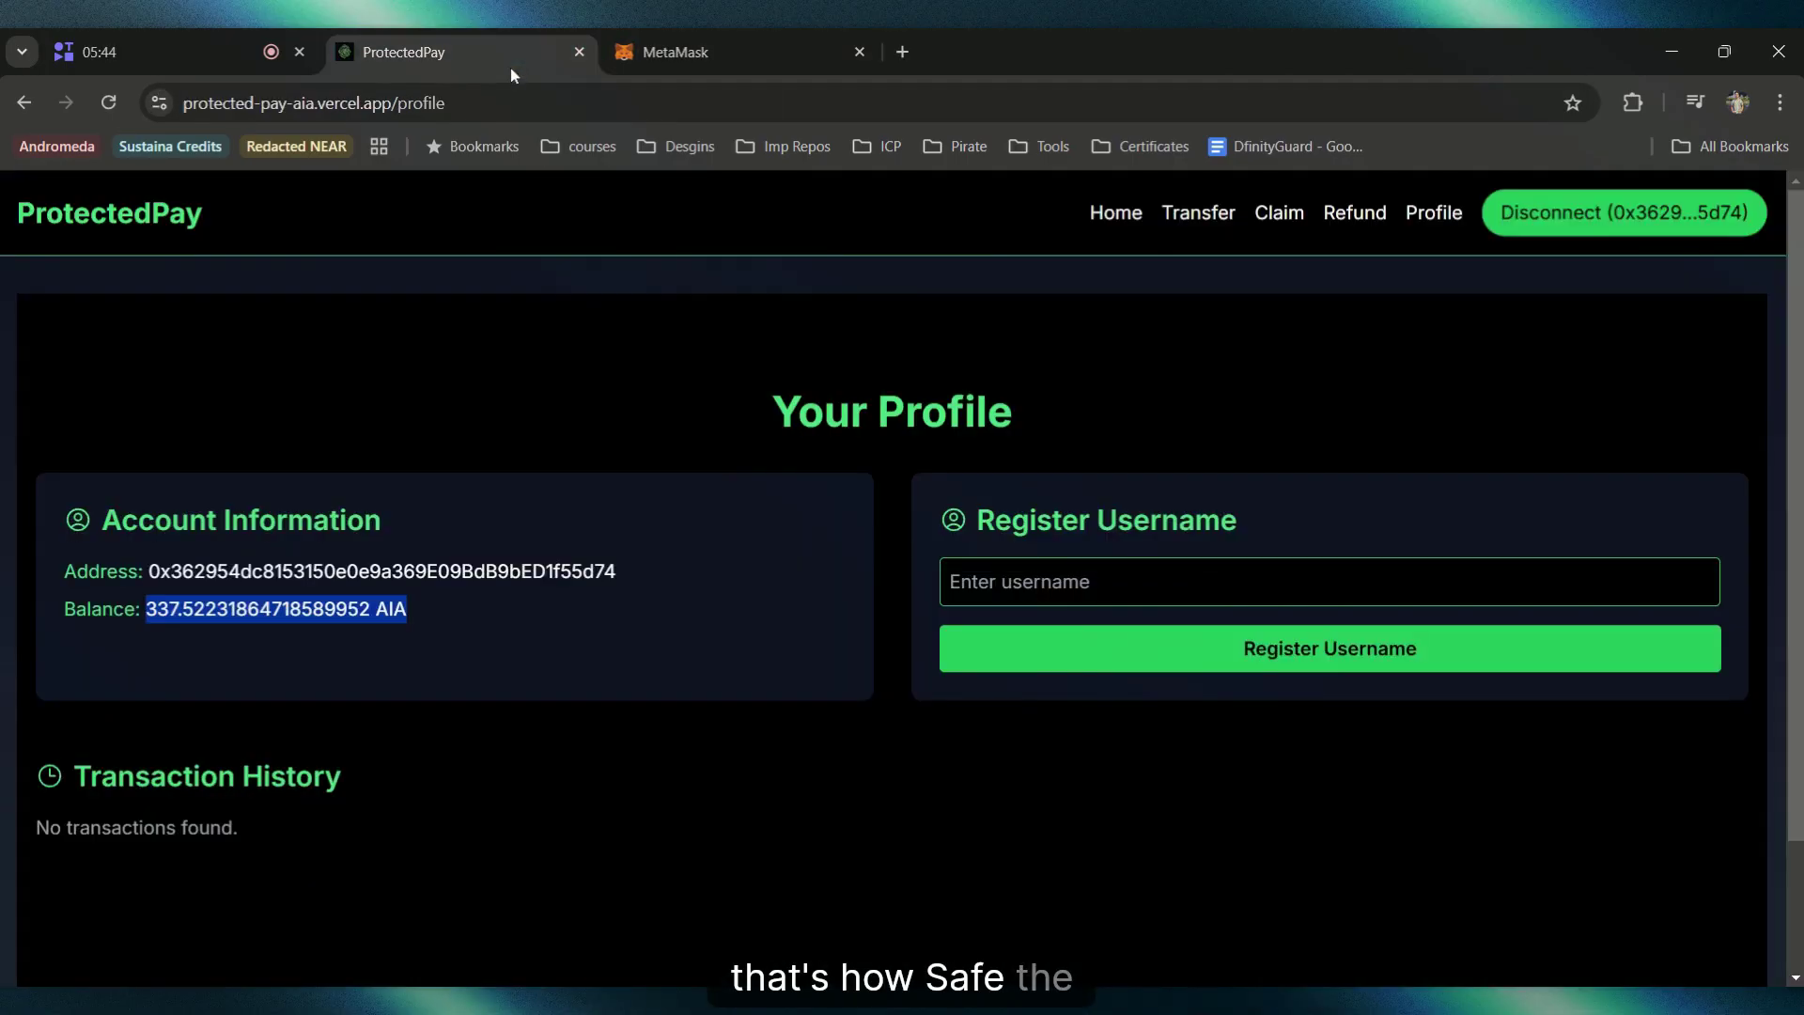
left_click(1132, 212)
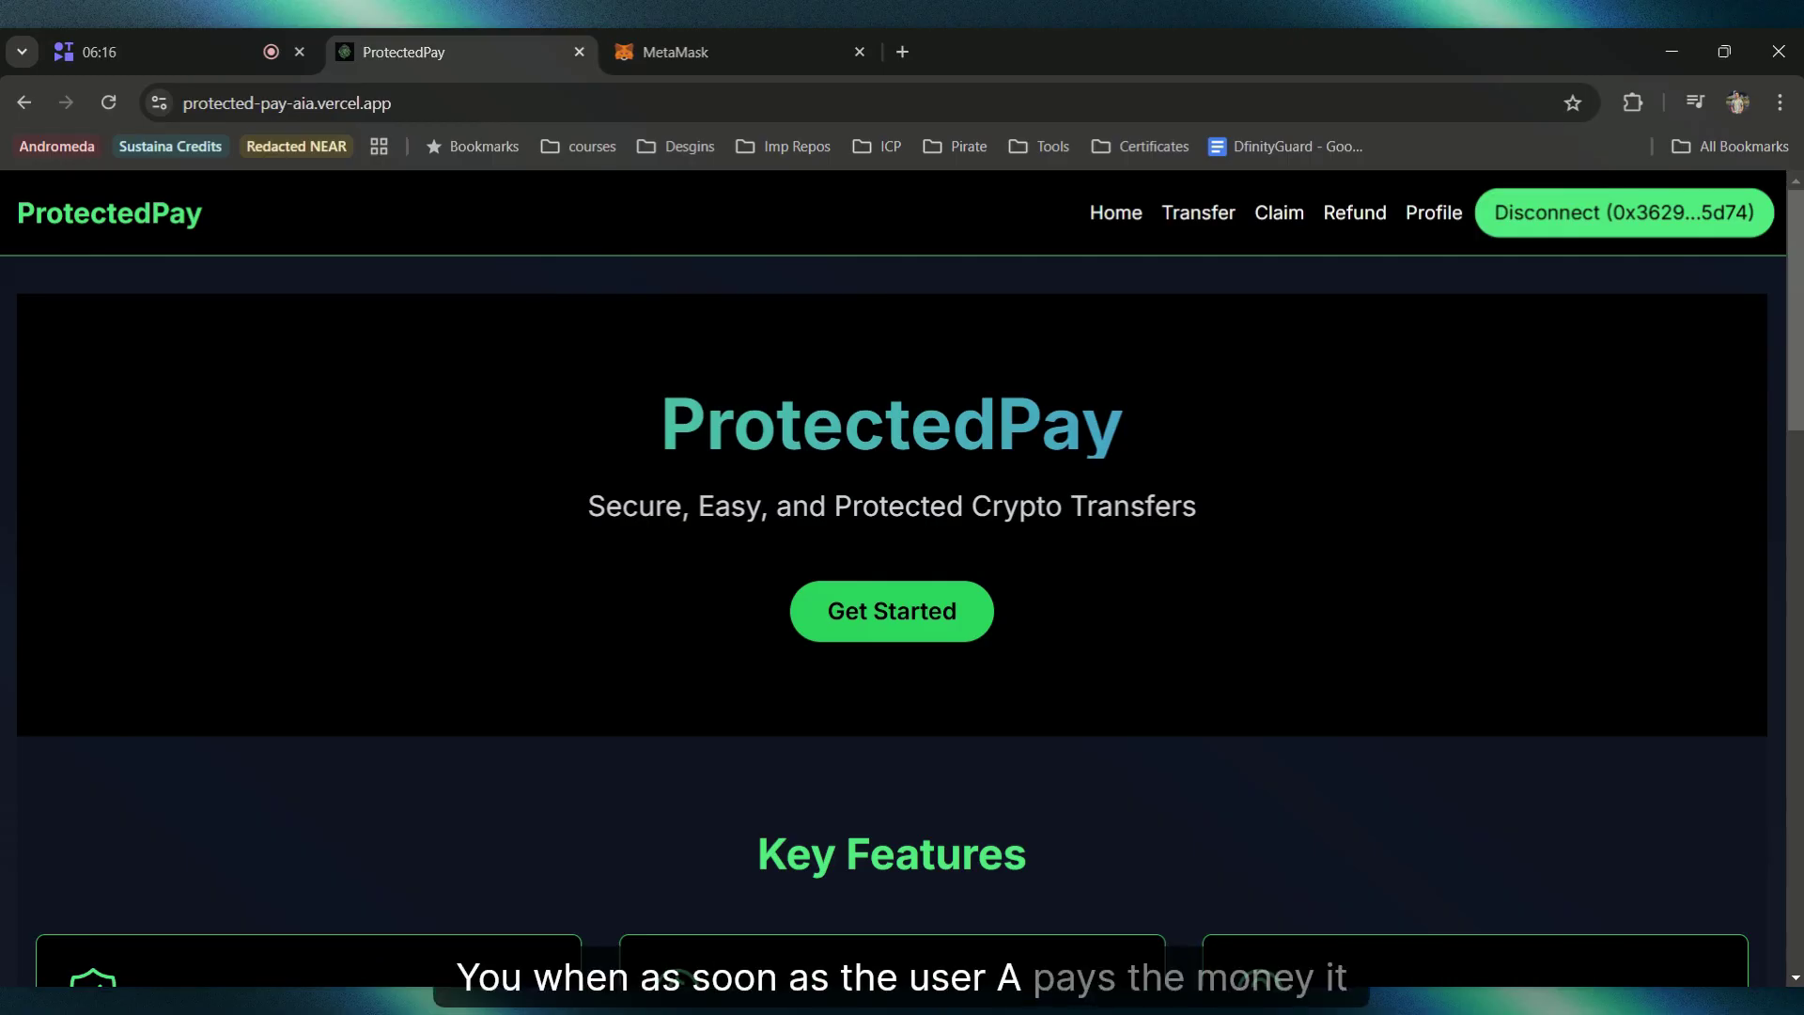
scroll(1224, 849, "down", 5)
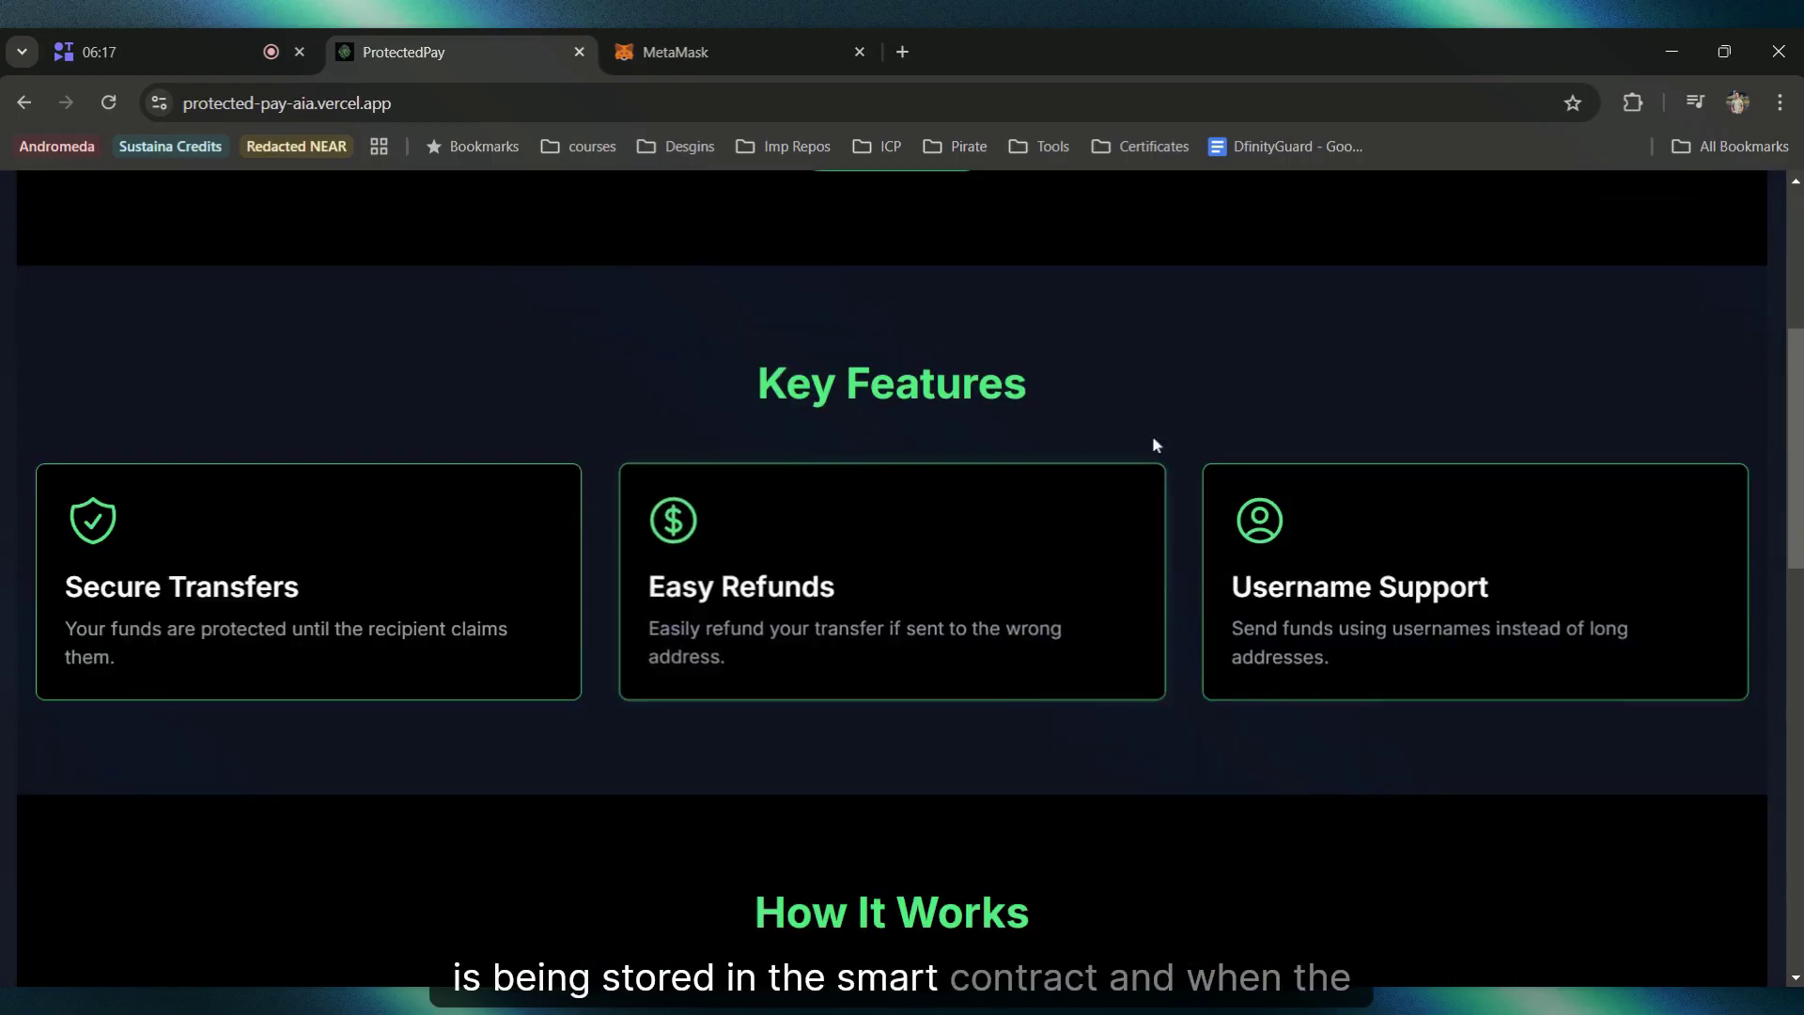
scroll(1012, 431, "up", 5)
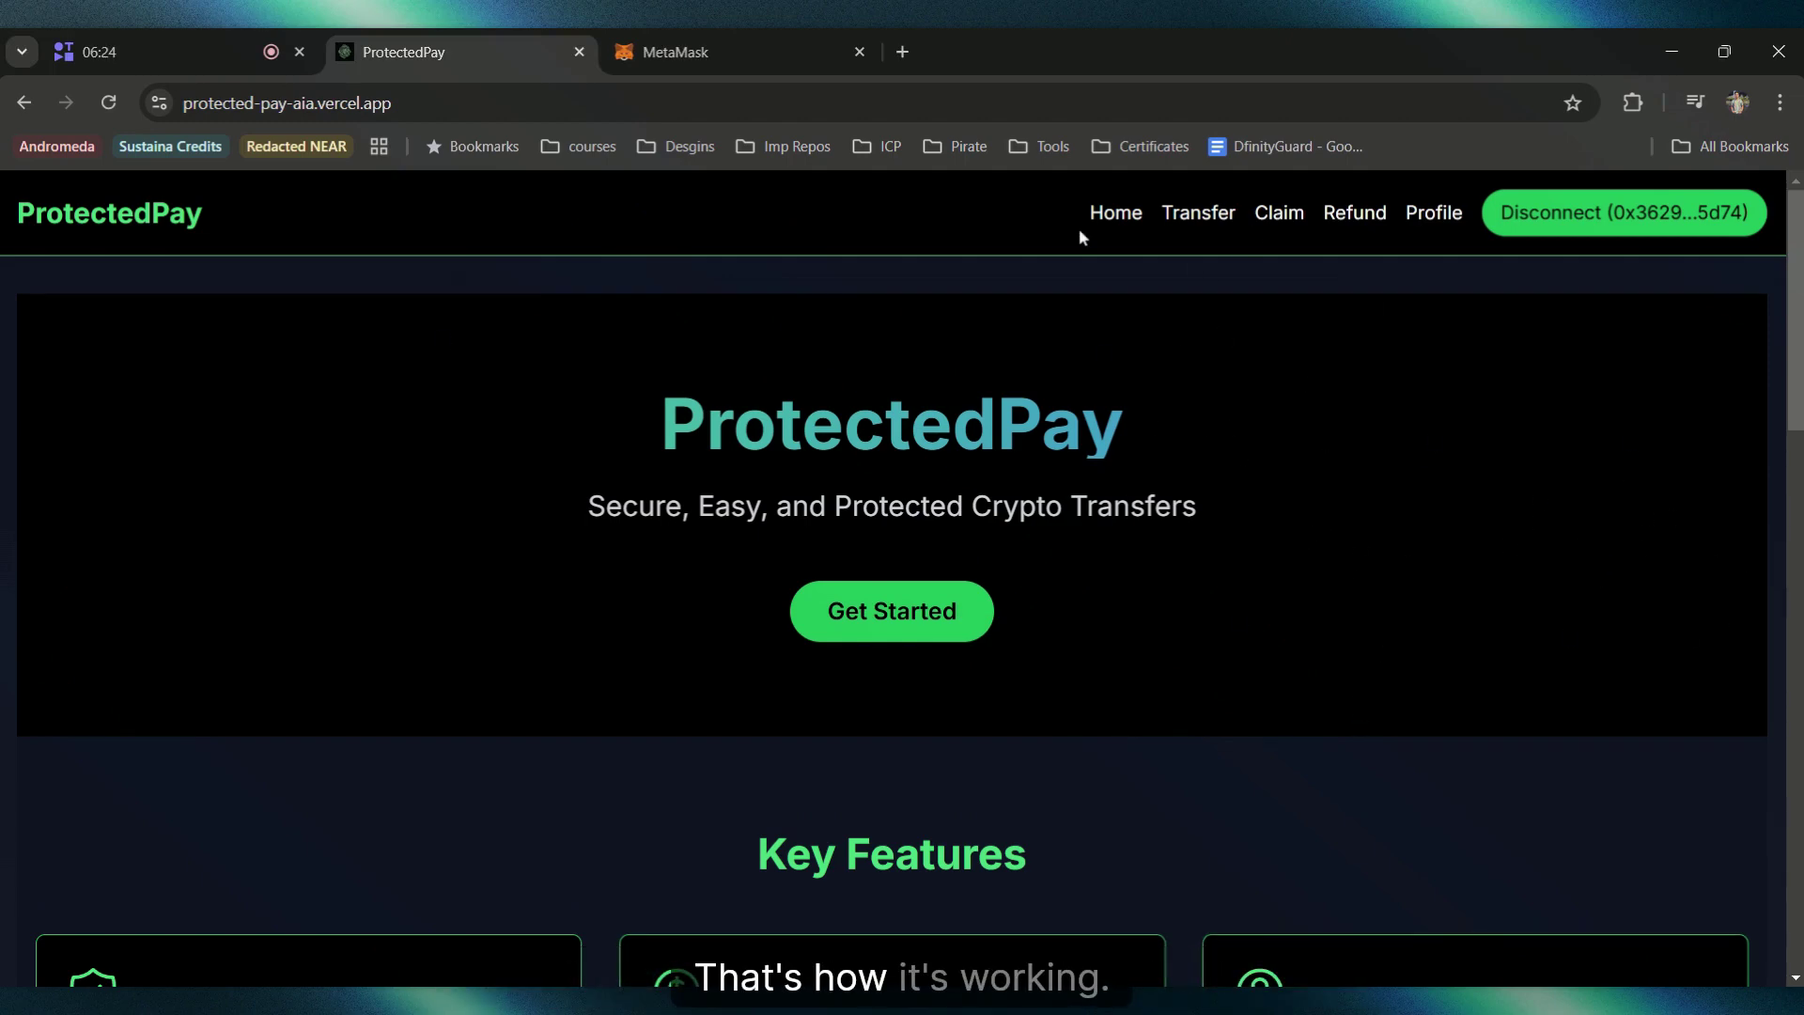
left_click(1199, 224)
Step: Switch MetaMask to Account 1 and copy its wallet address
left_click(757, 49)
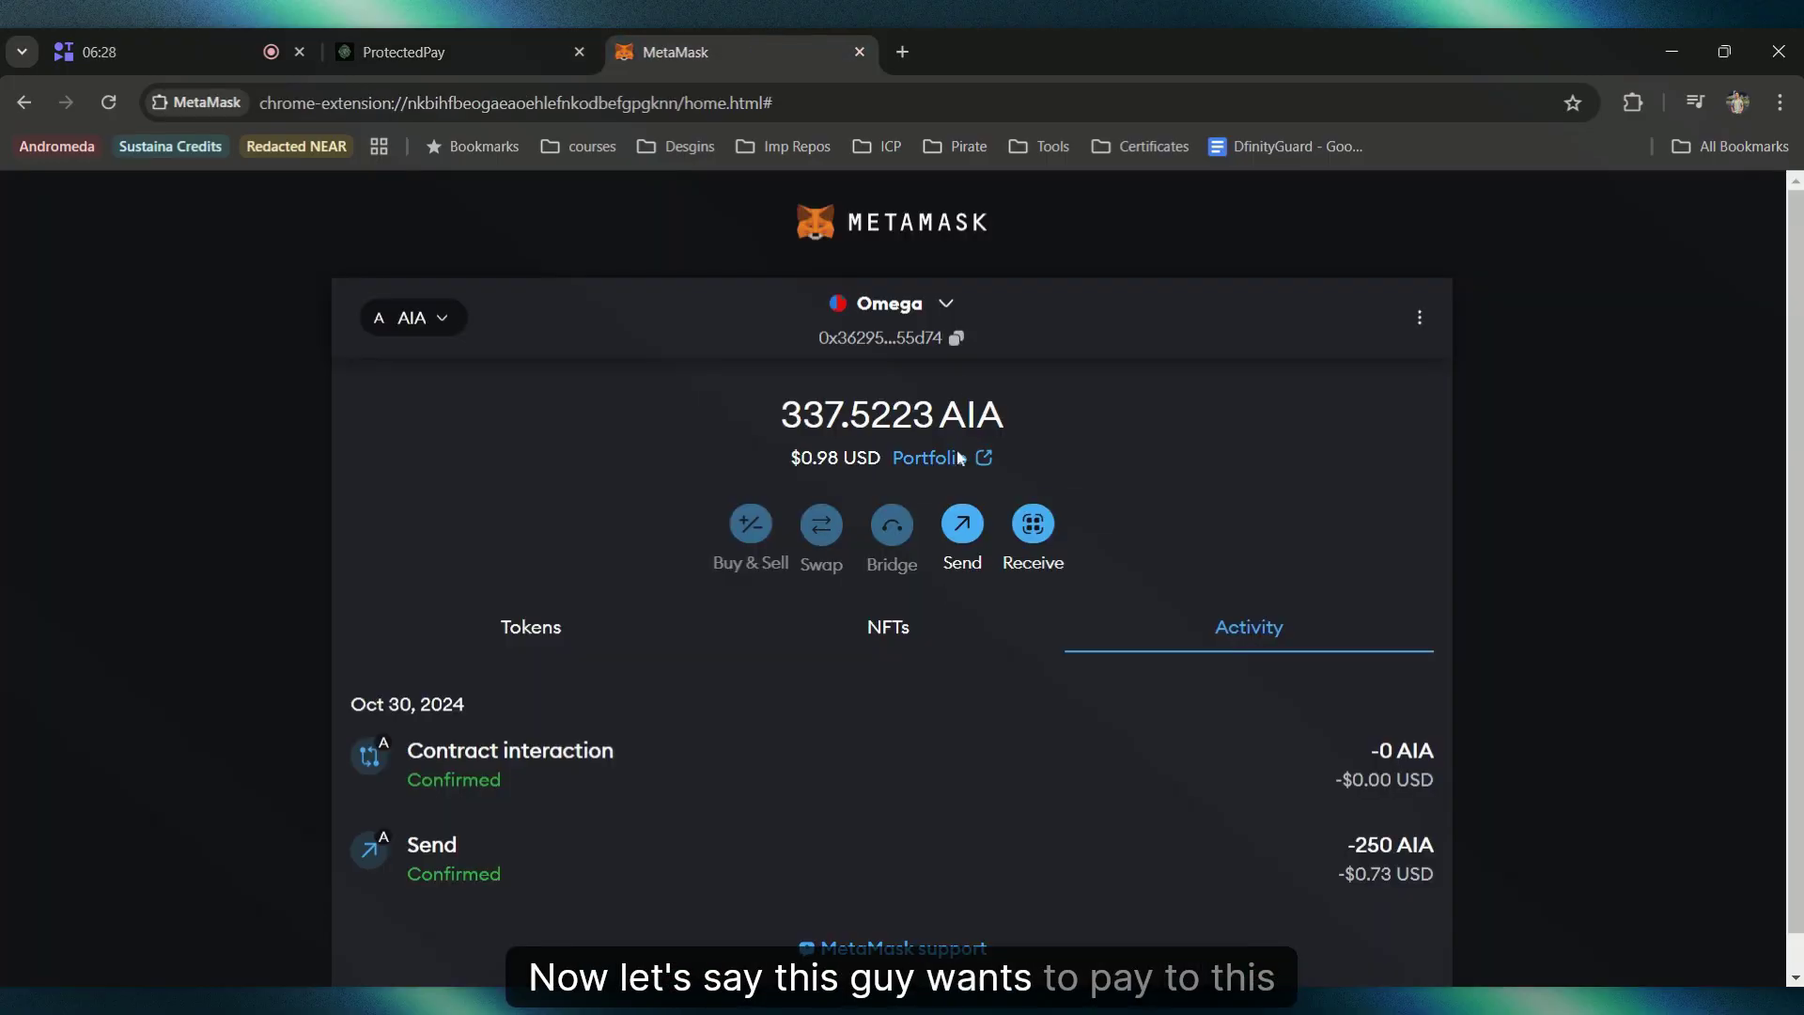
left_click(886, 301)
left_click(903, 437)
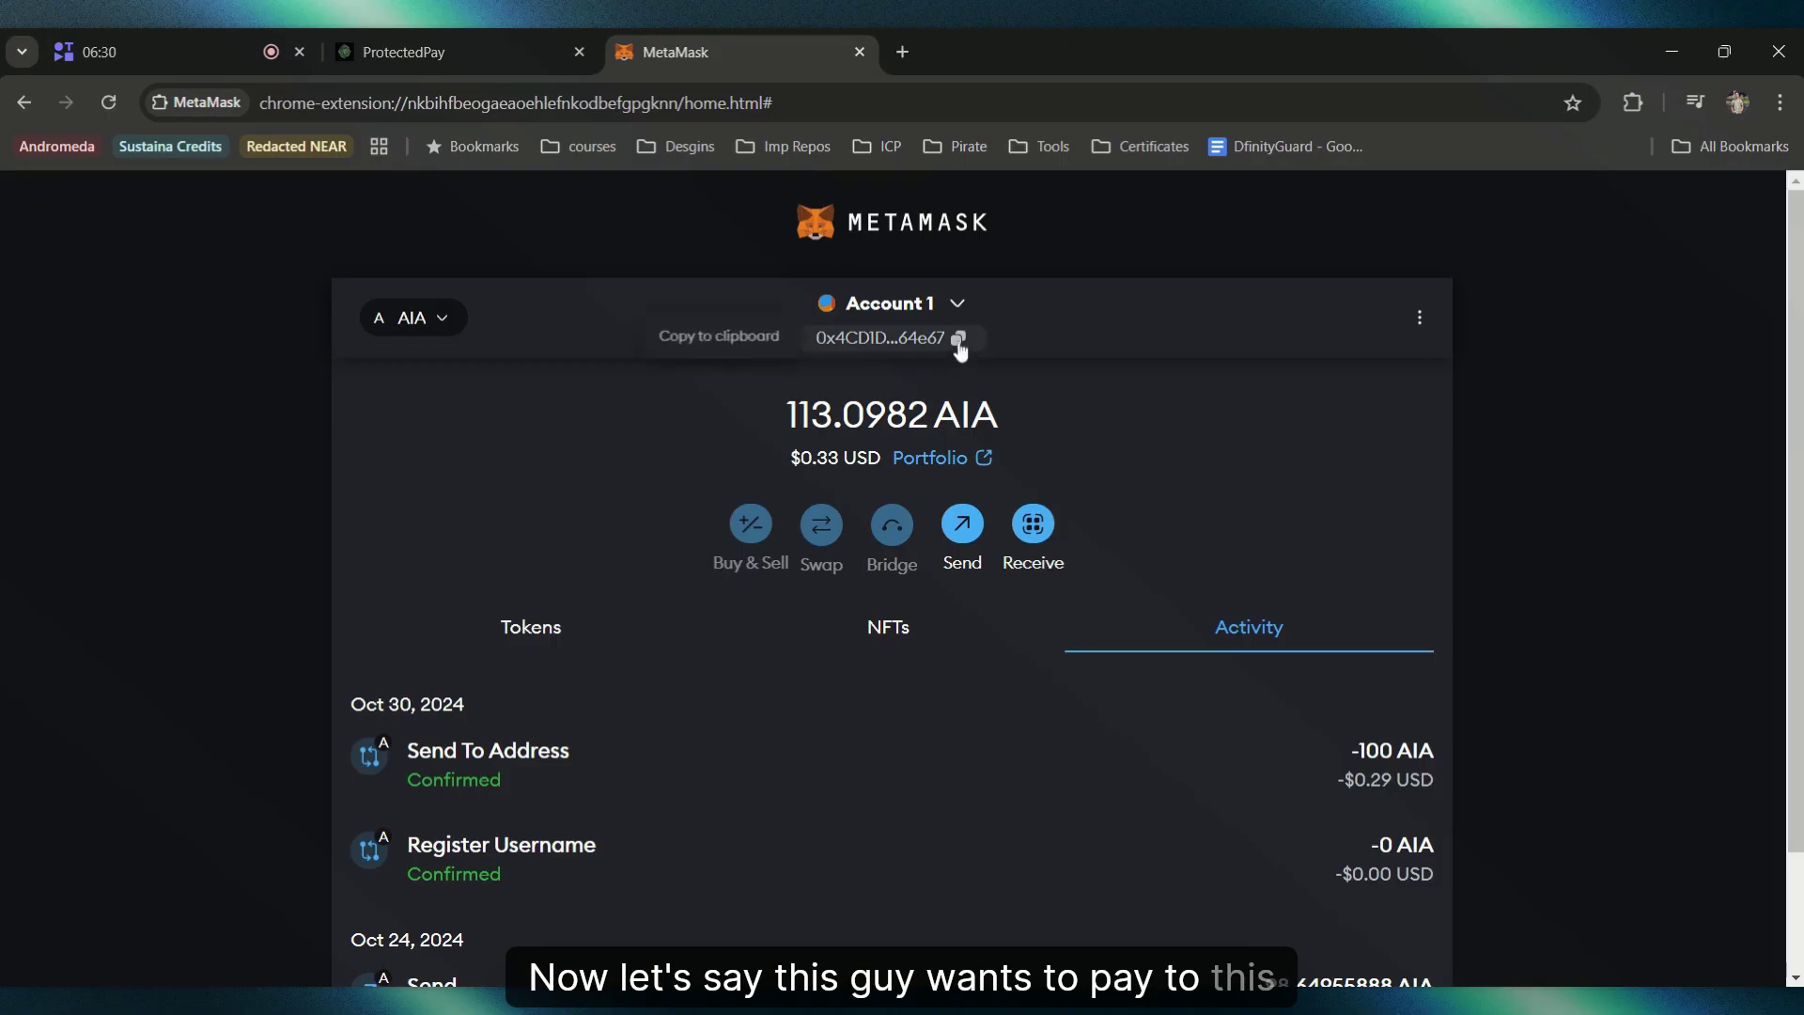
left_click(463, 53)
Step: Paste Account 1's address as recipient and submit a 100 AIA transfer
type("0x4CD1D1F0d0Ba73236477f6986efFAC7fC3864e67")
key("Tab")
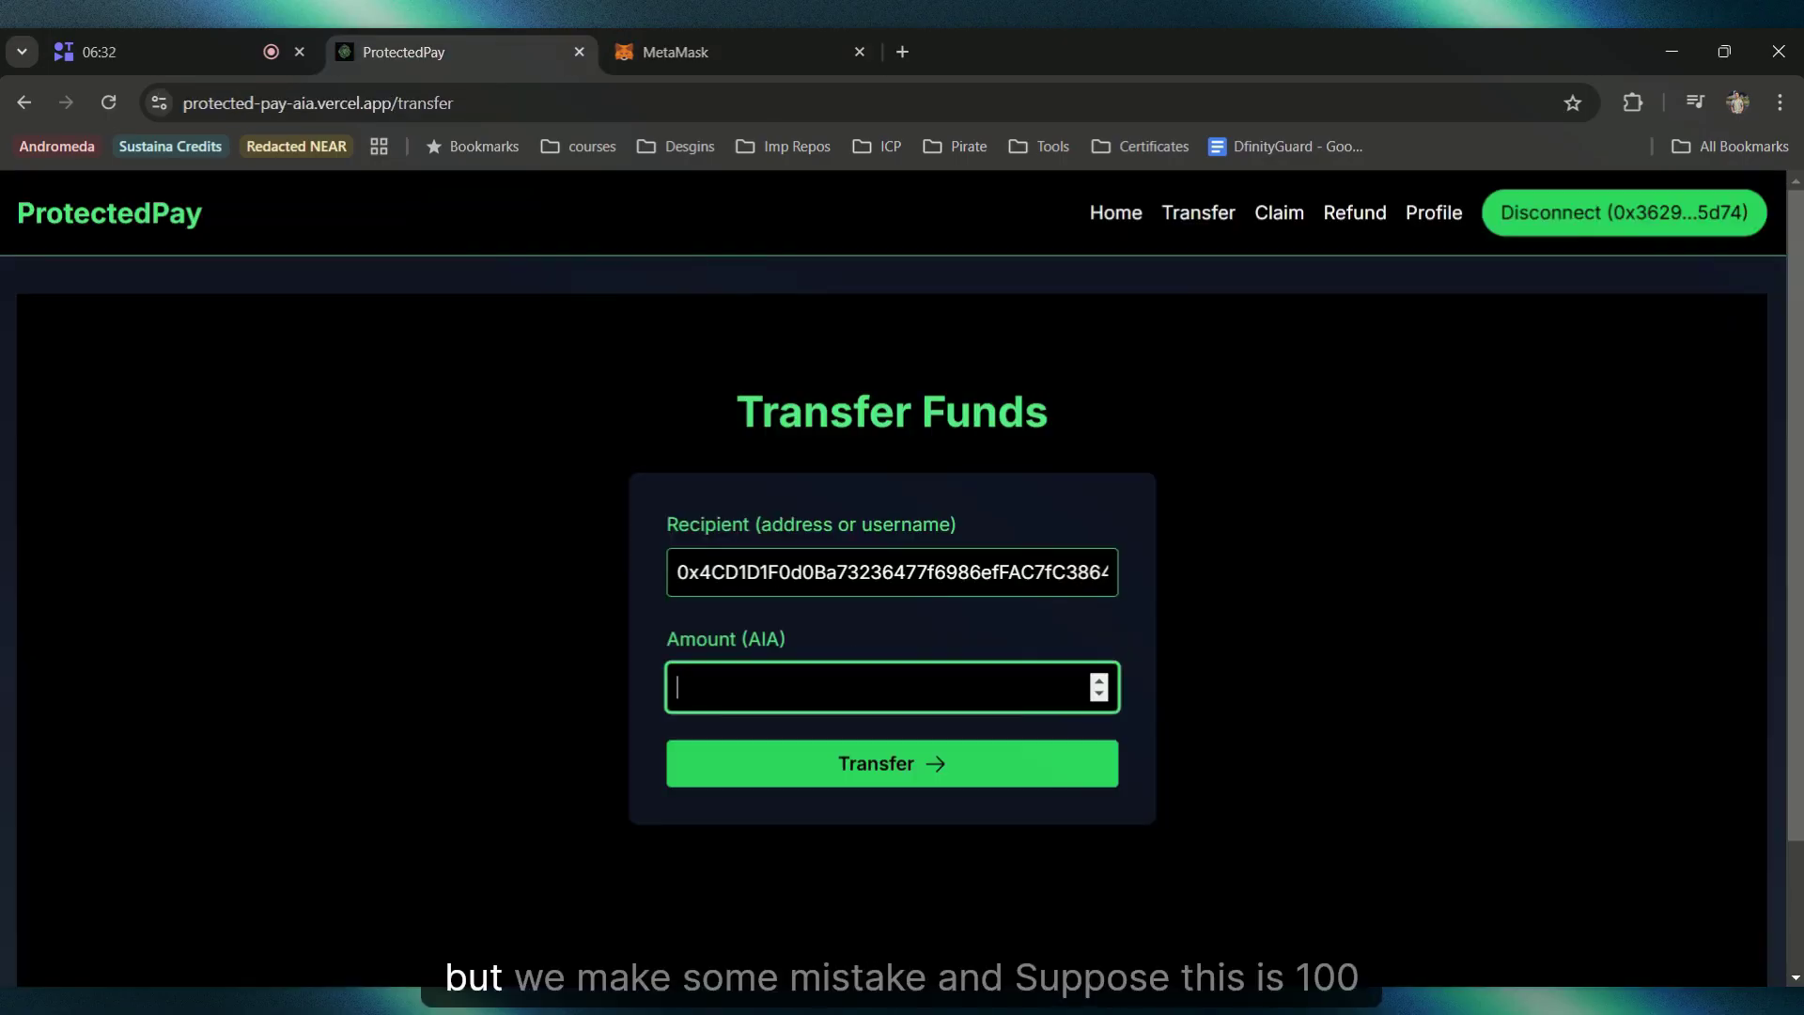
type("100")
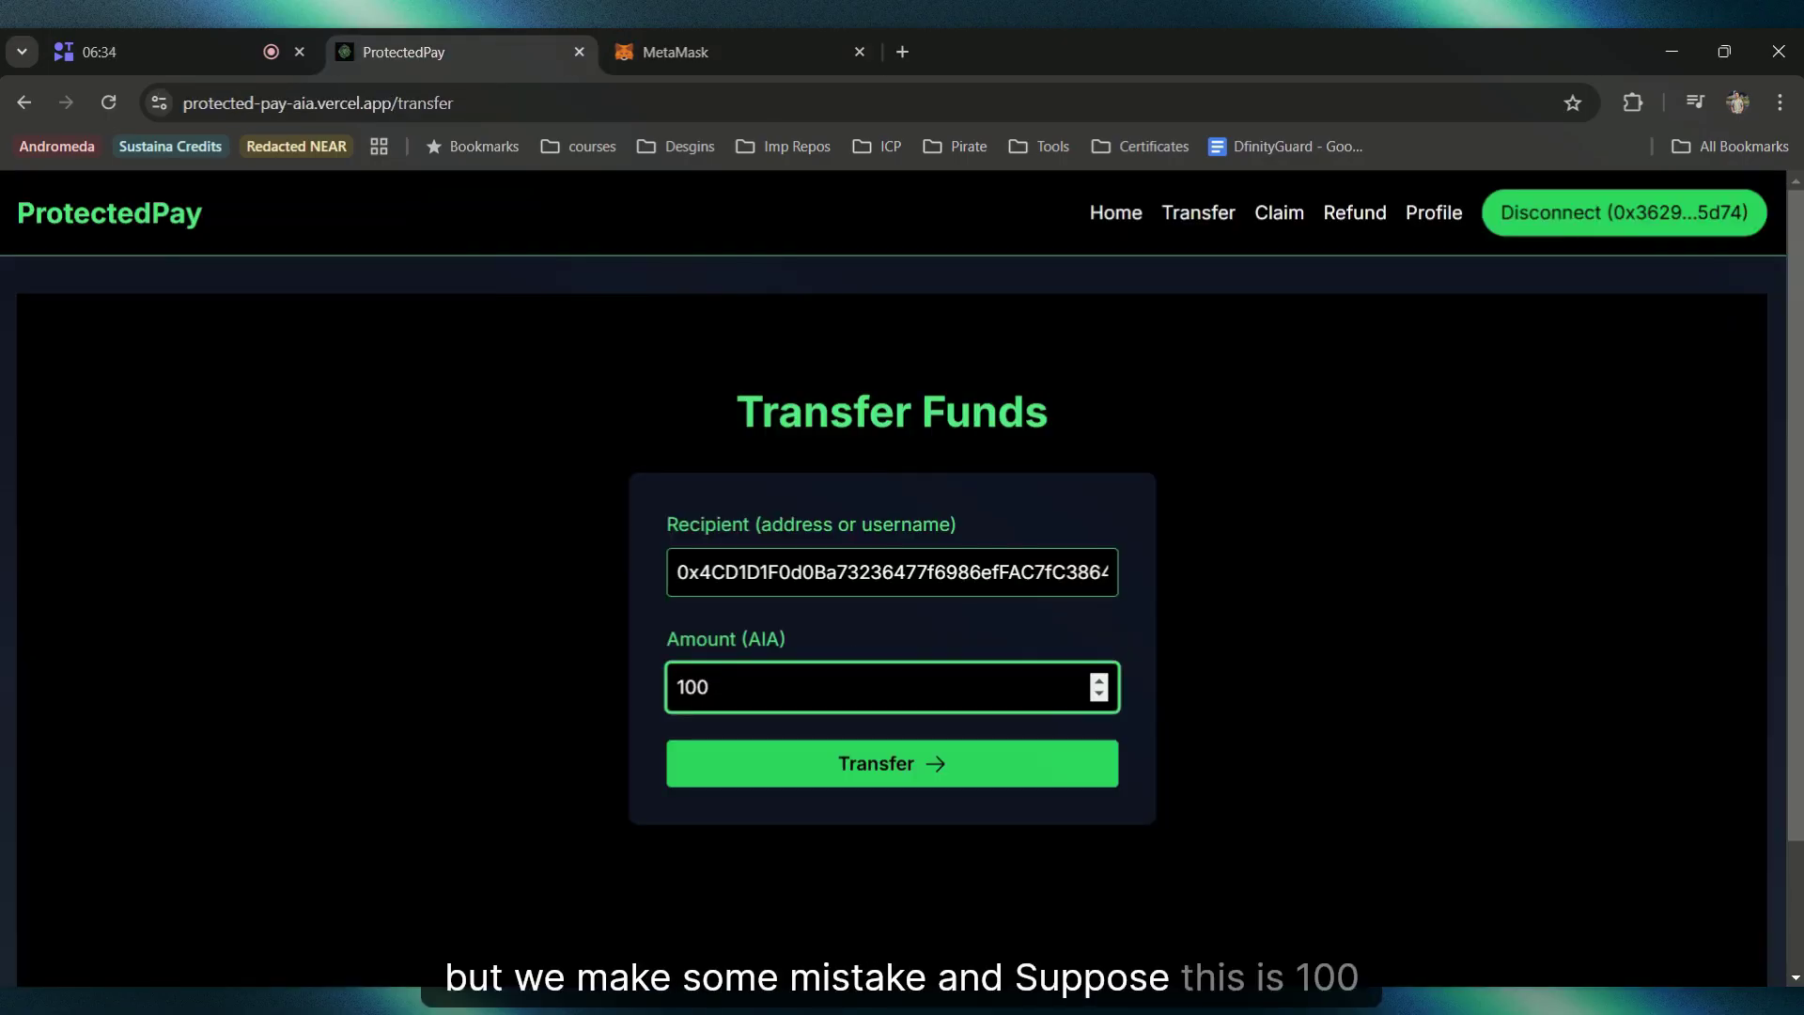
left_click(975, 771)
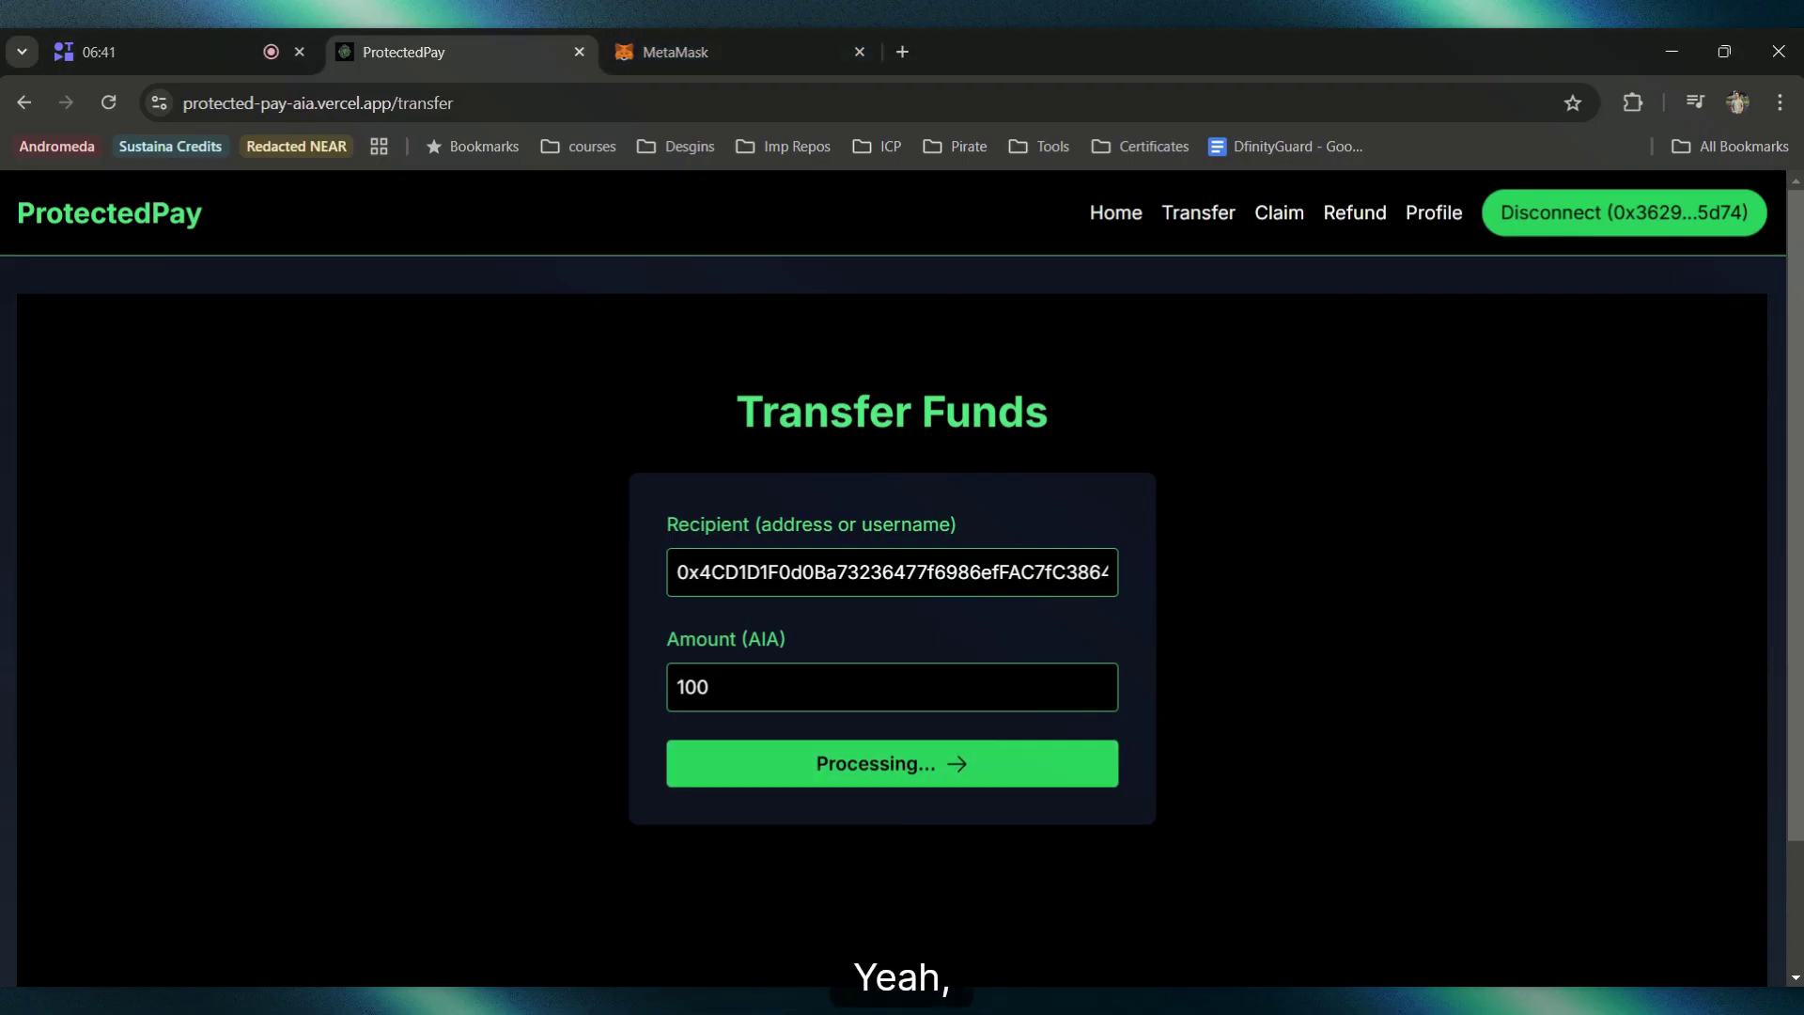
Step: Check the send in MetaMask, then view the Pending transfer in the profile's history
left_click(794, 37)
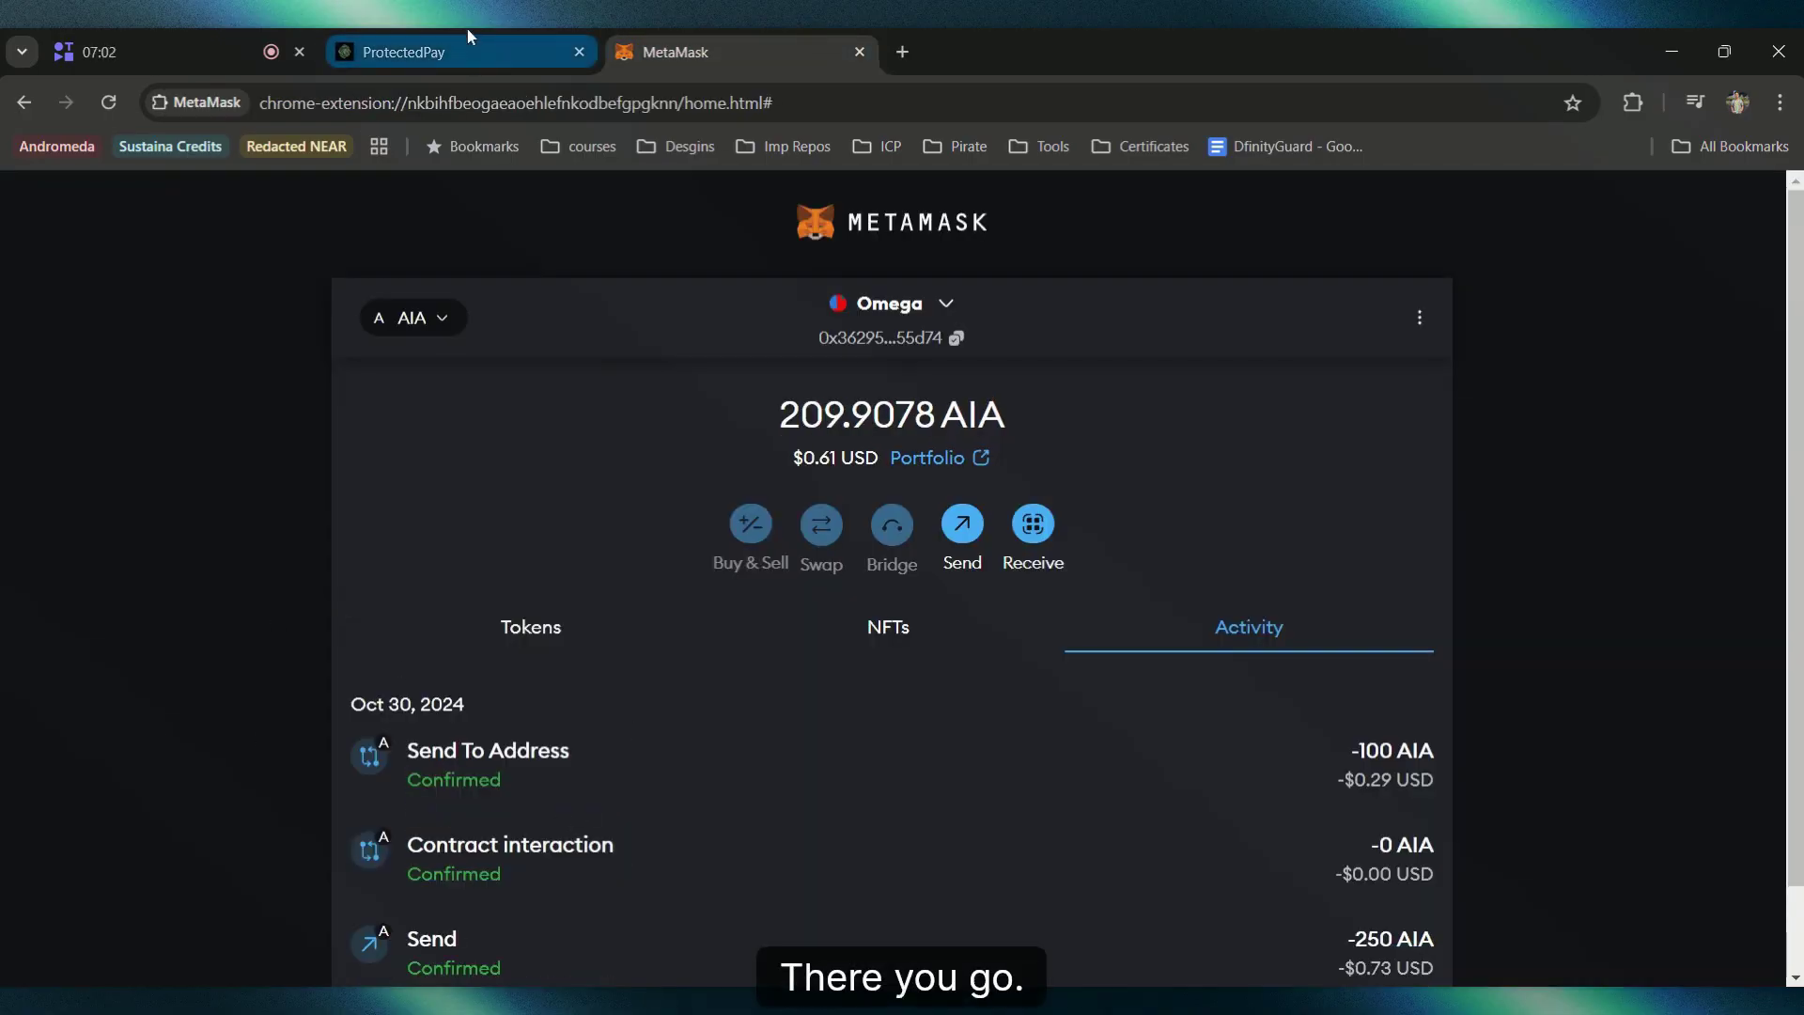
left_click(467, 36)
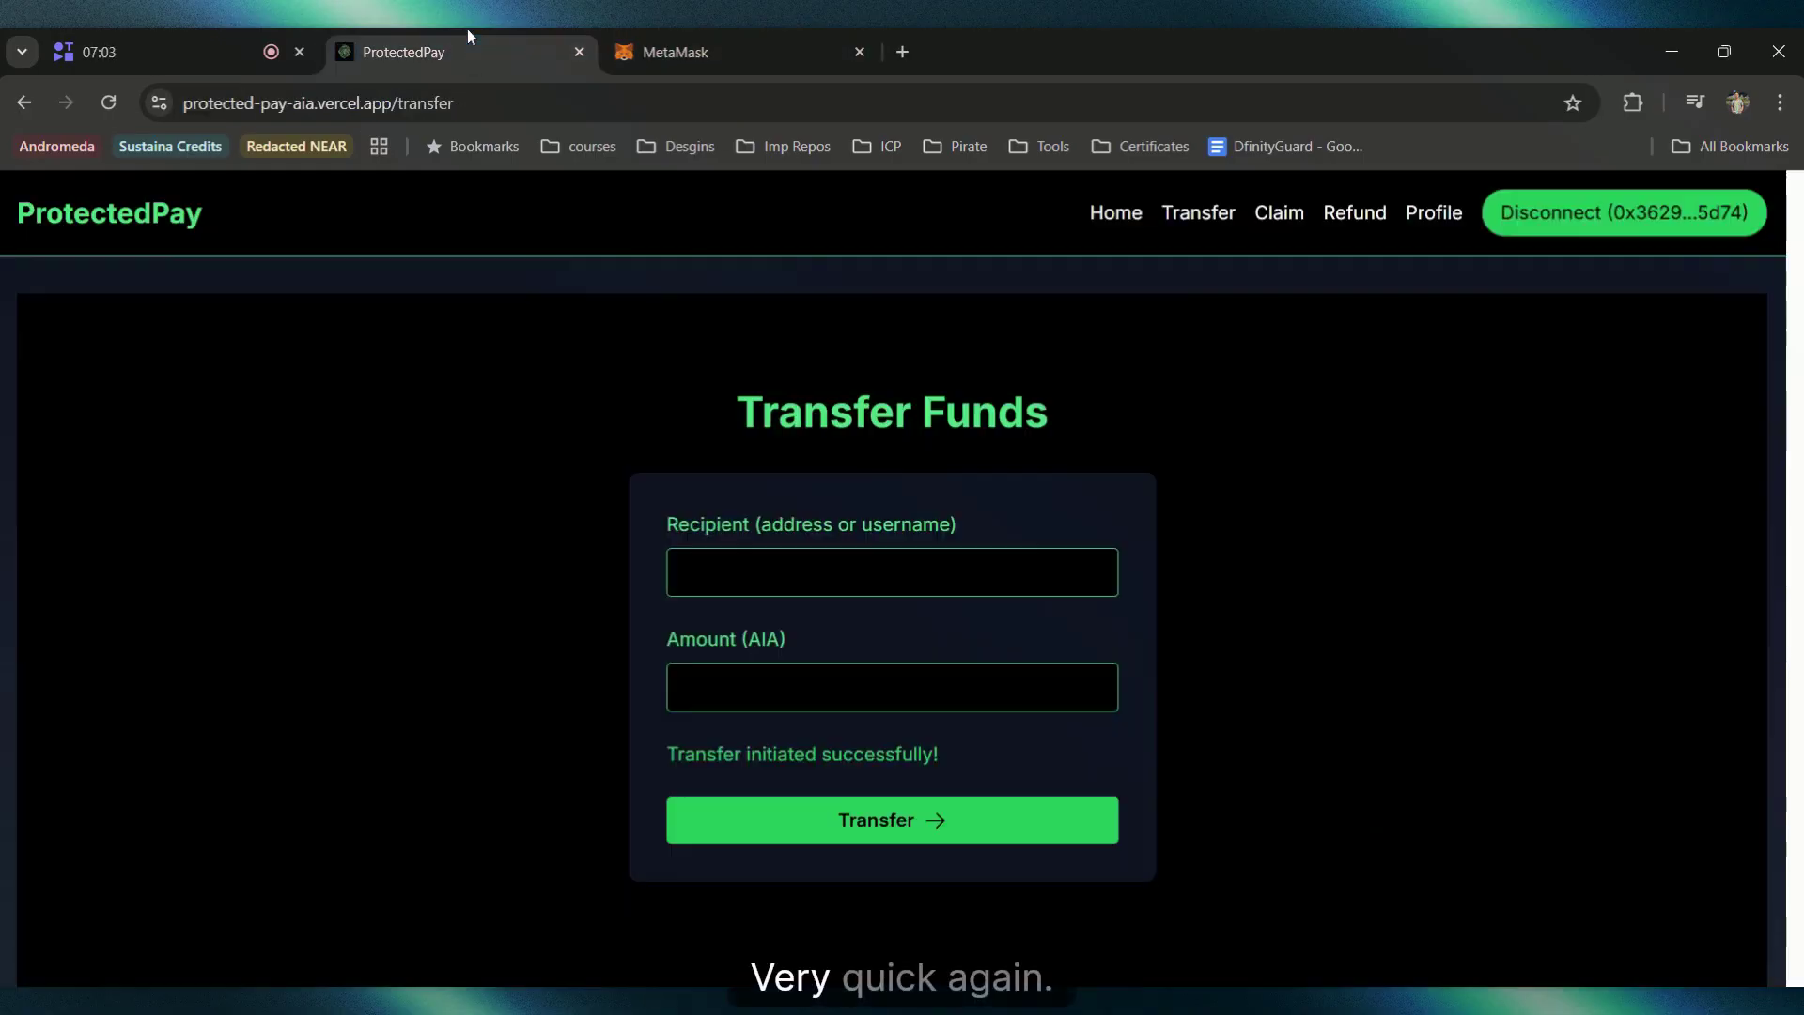
left_click(1428, 213)
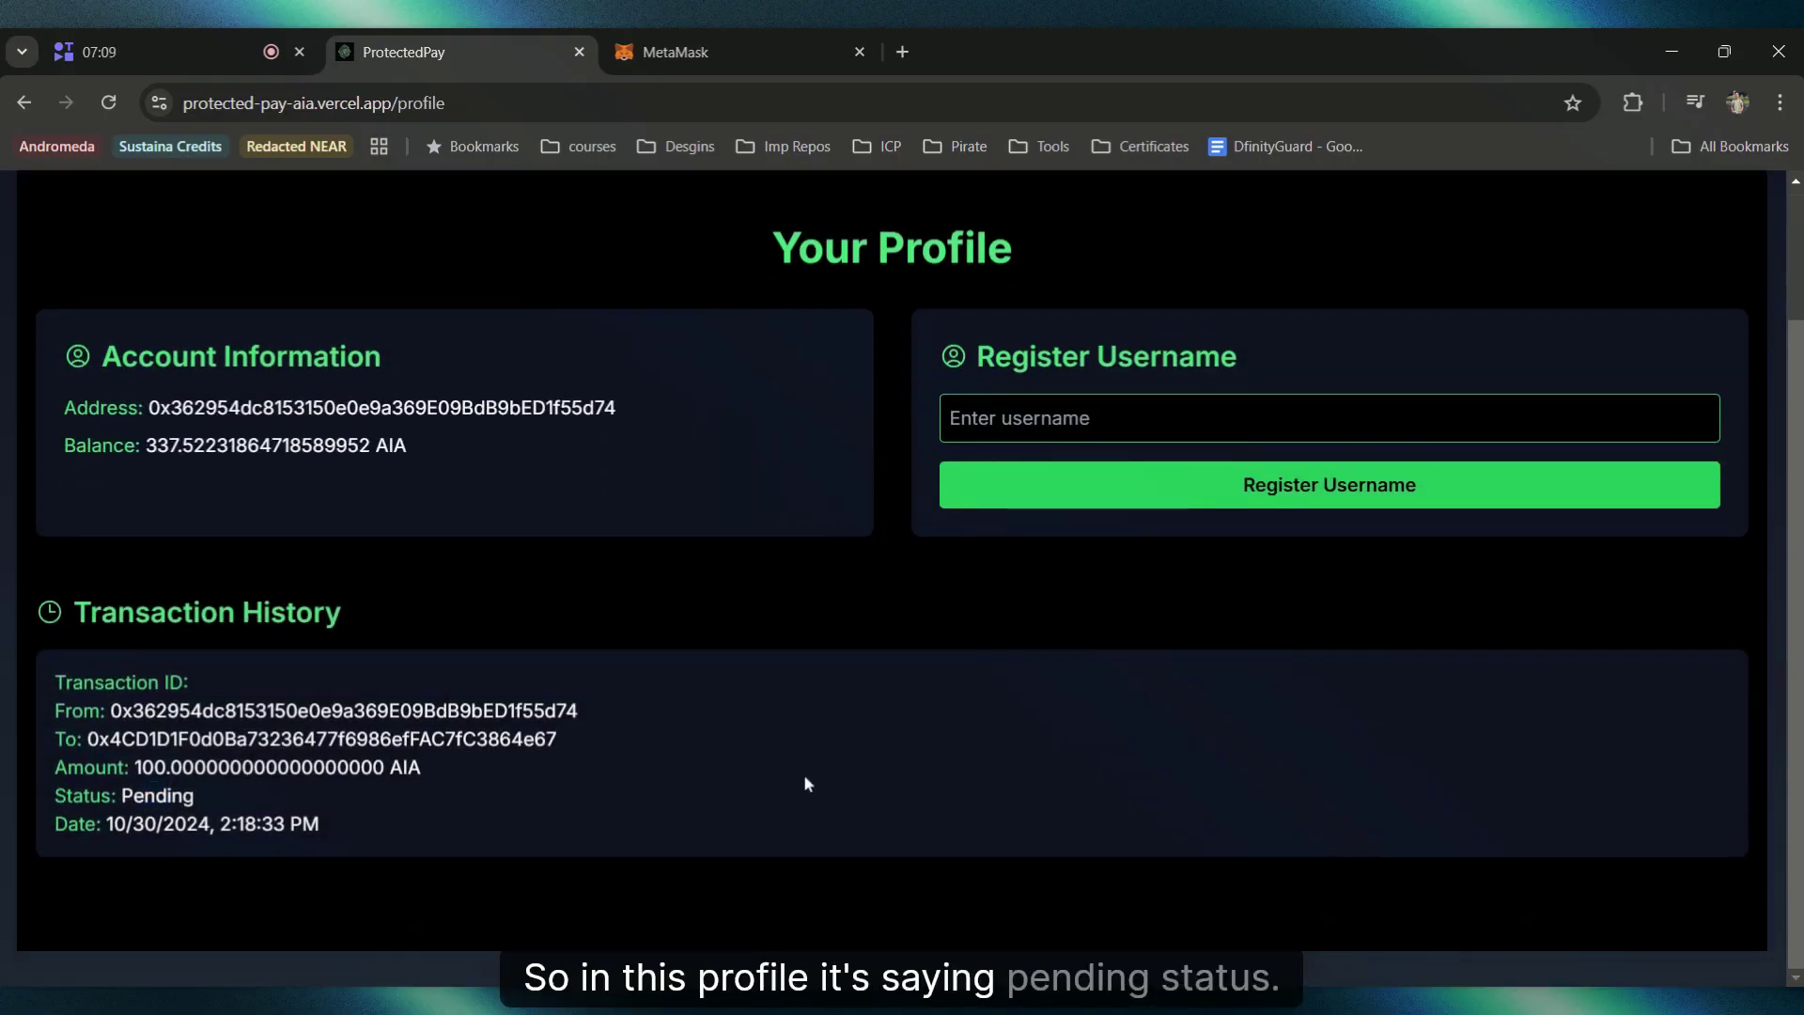
Step: Go through Claim to the Refund Transfer page and focus the empty Transfer ID field
scroll(803, 774, "up", 2)
left_click(1300, 222)
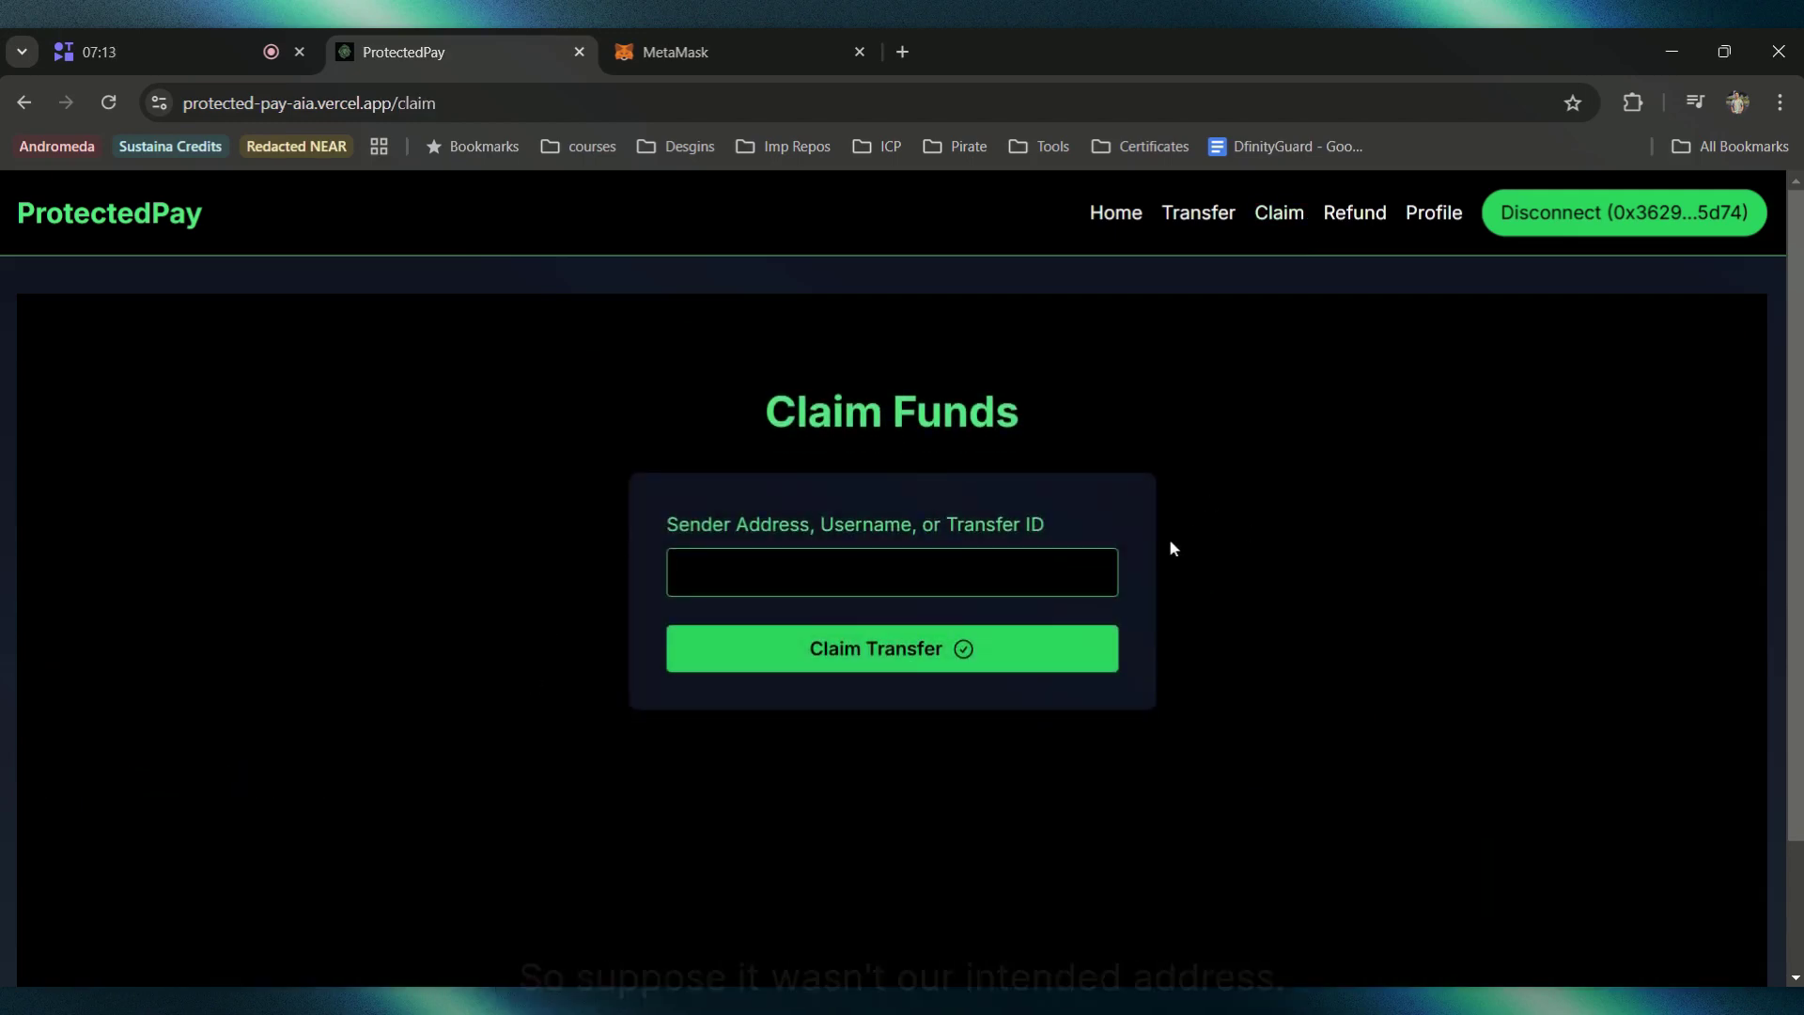
left_click(1353, 213)
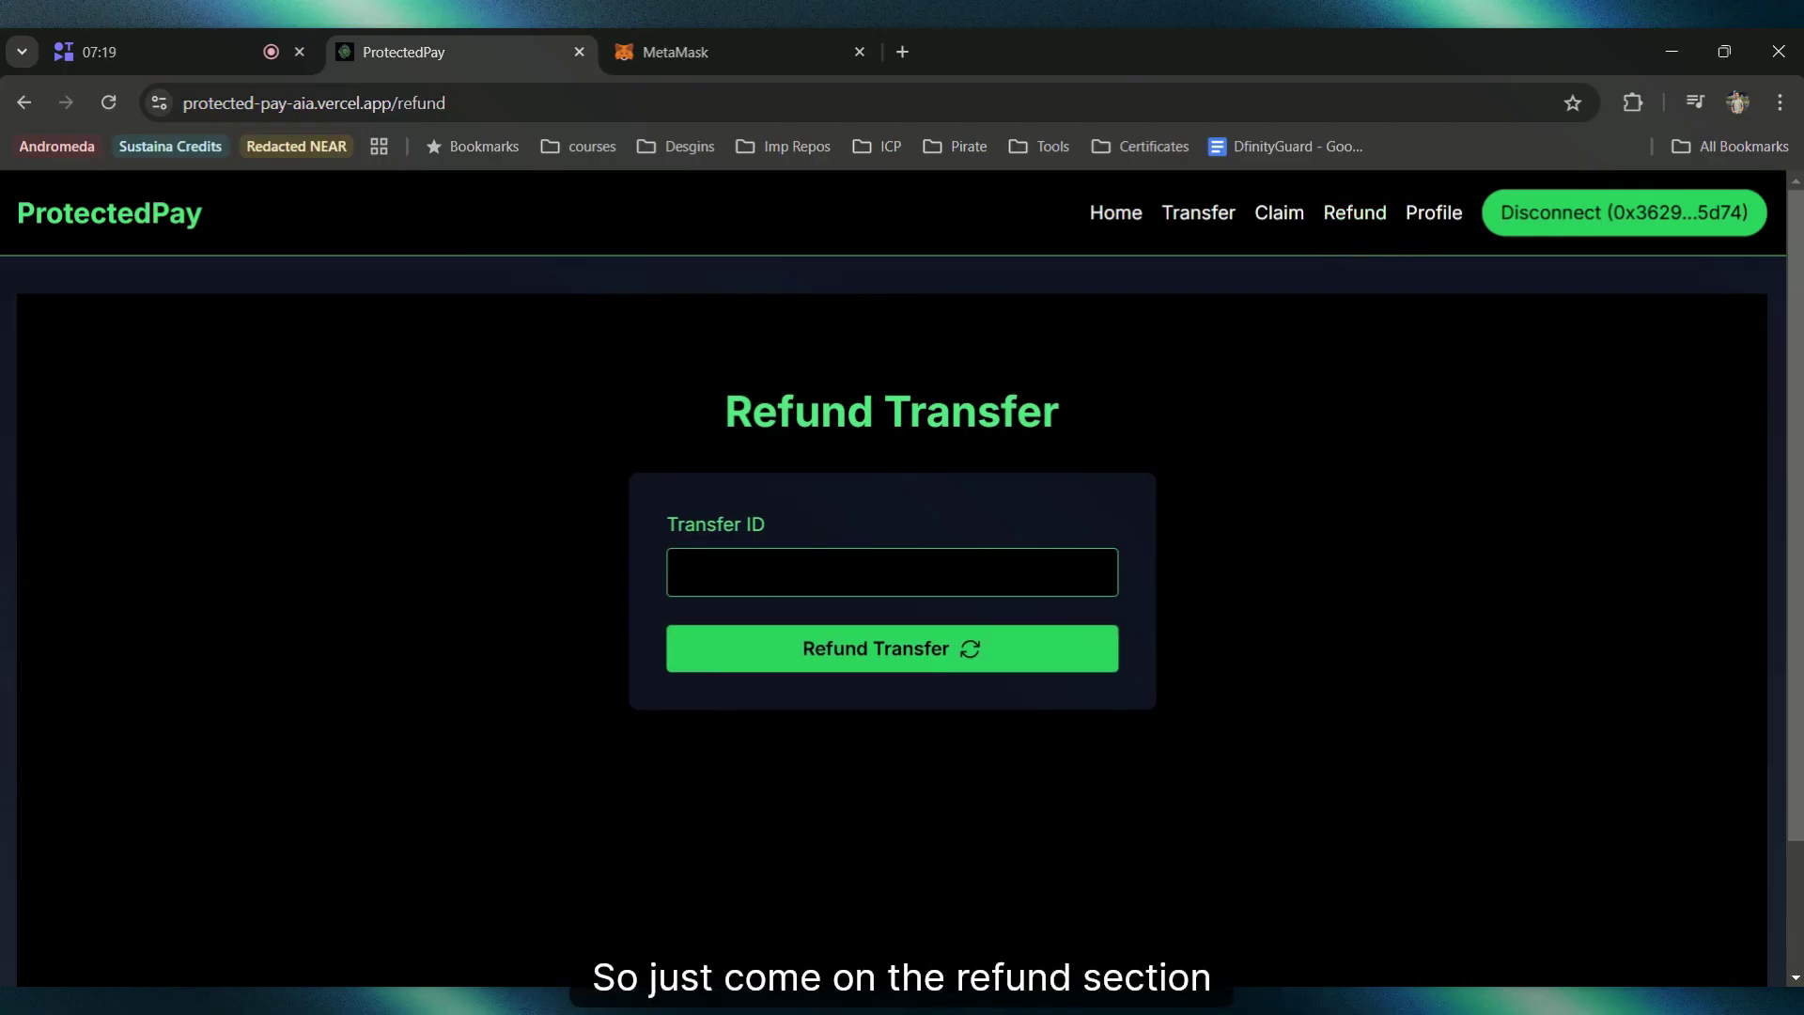
left_click(676, 573)
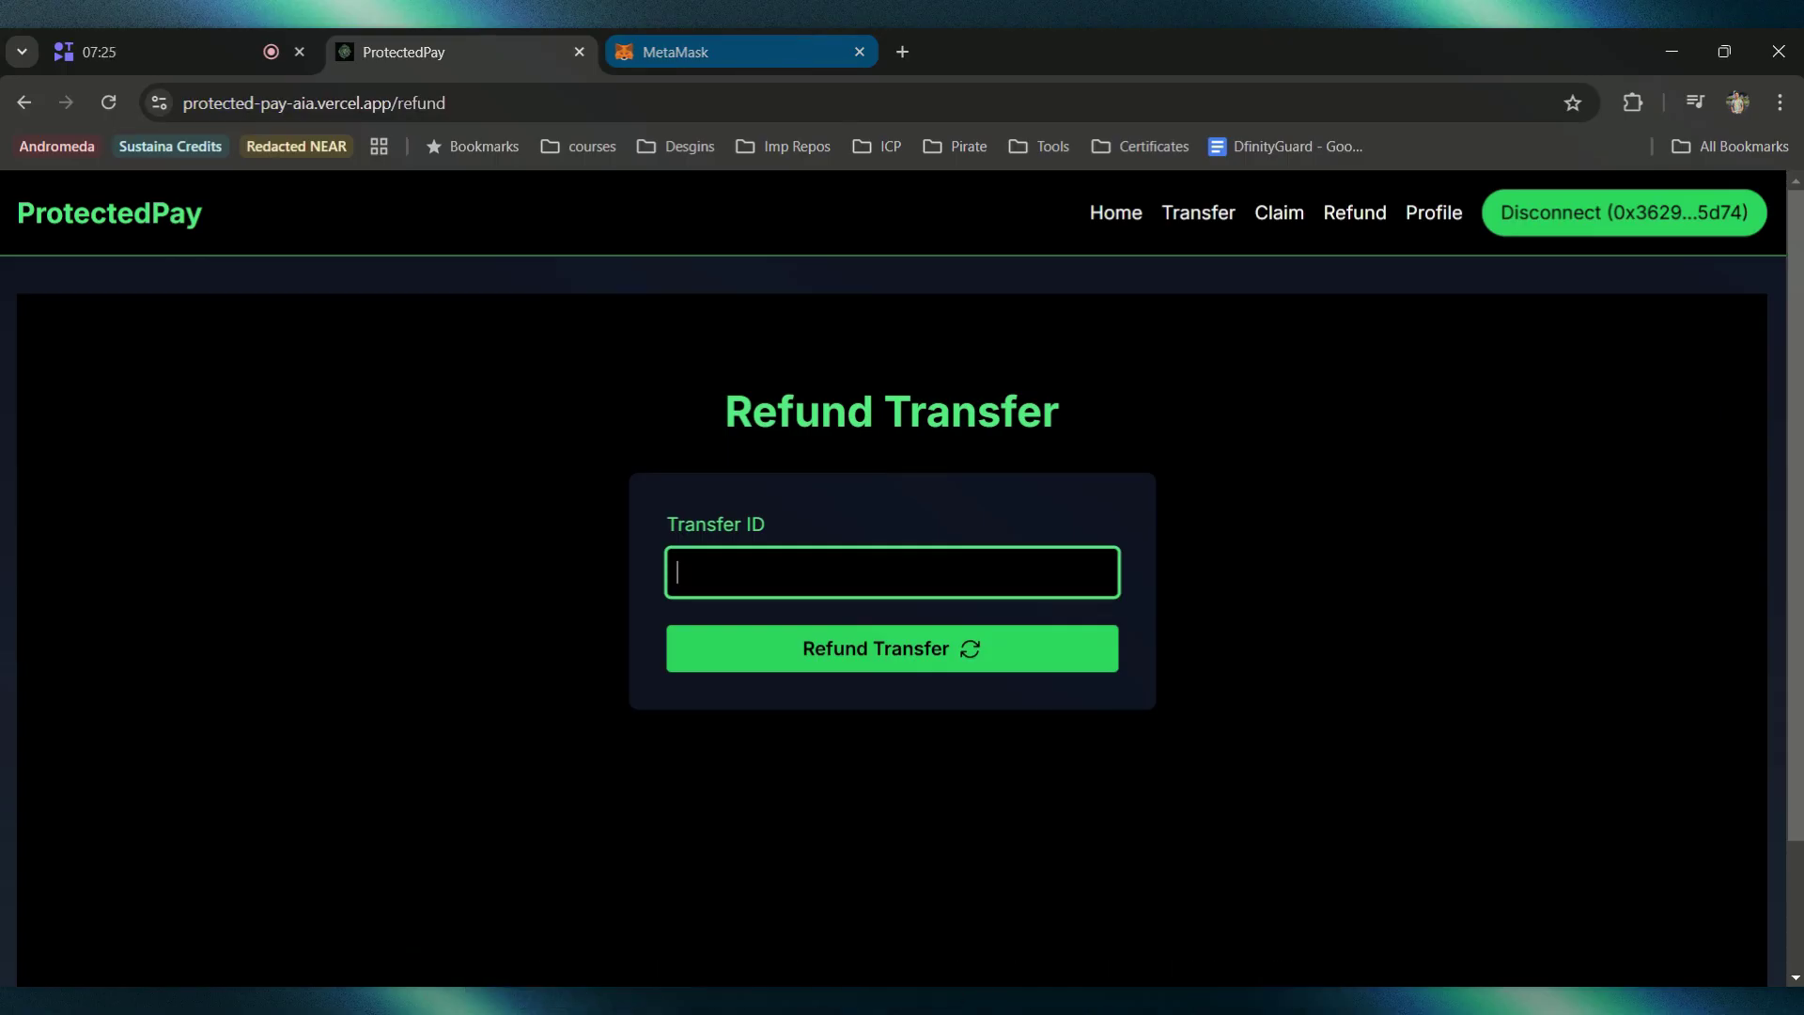
Step: Open the 100 AIA Send To Address transaction from MetaMask Activity in the AIA testnet explorer
left_click(810, 61)
scroll(747, 771, "down", 2)
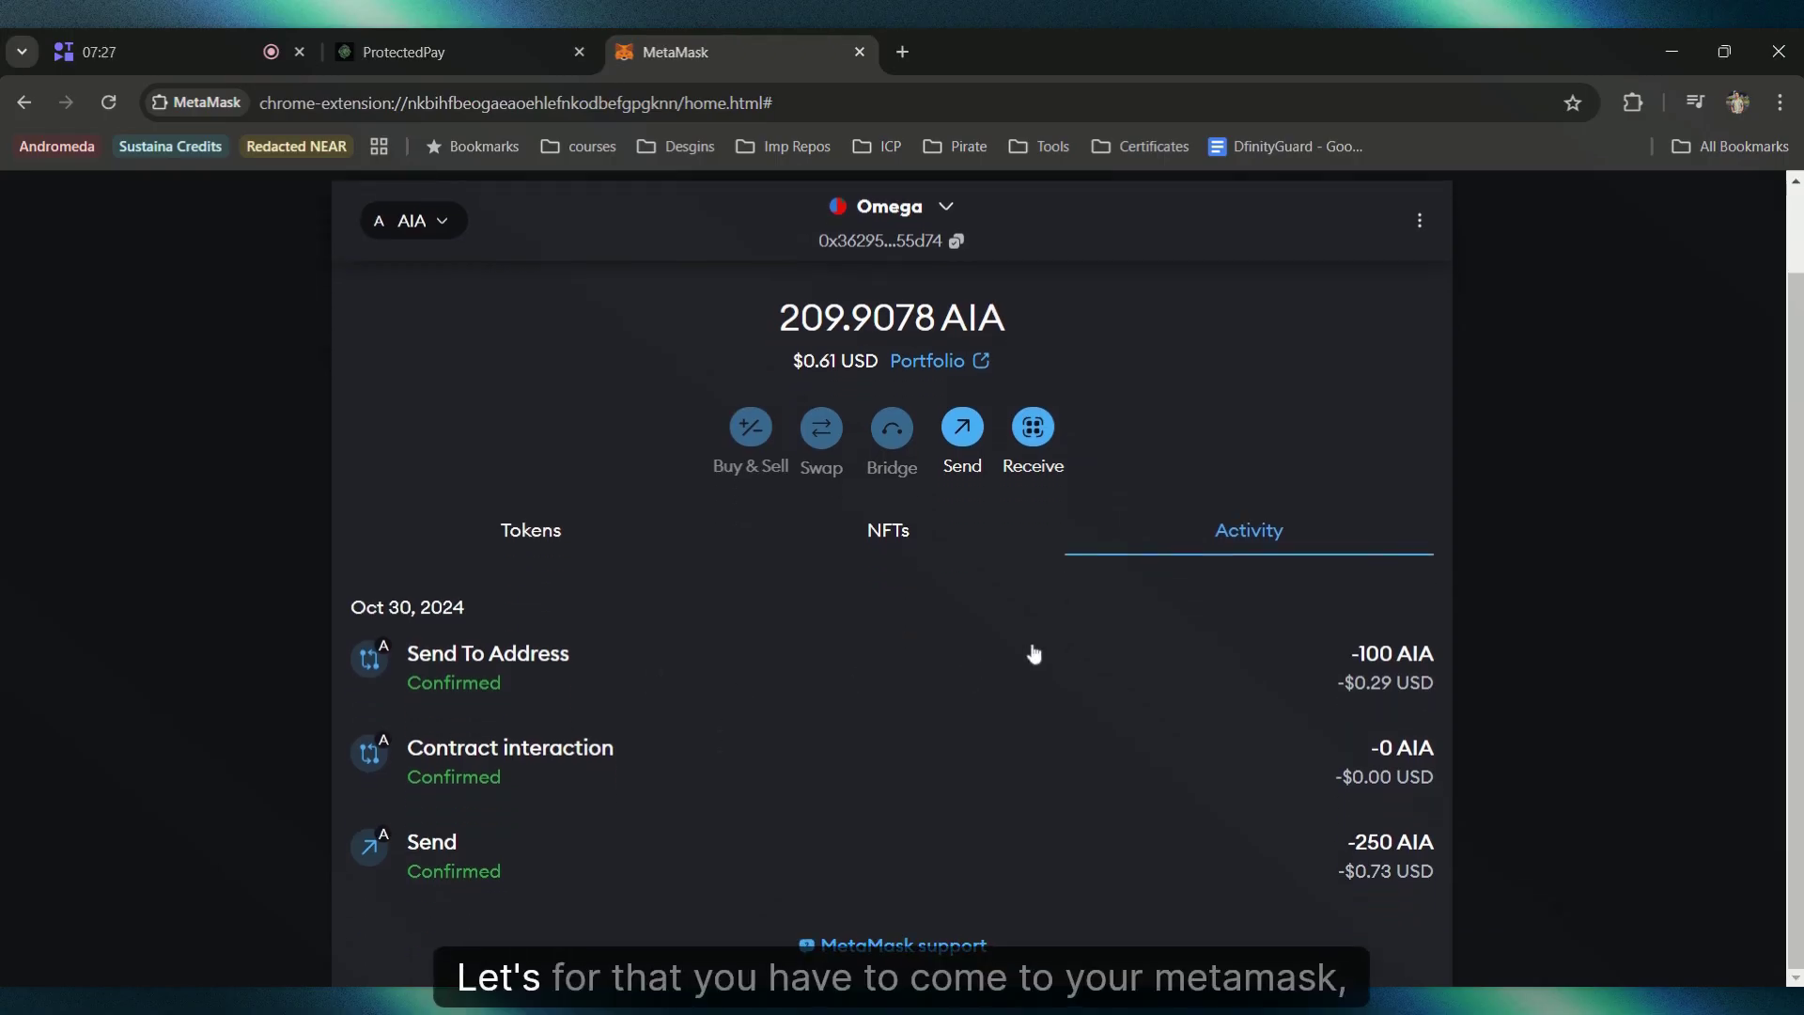
scroll(1004, 735, "up", 2)
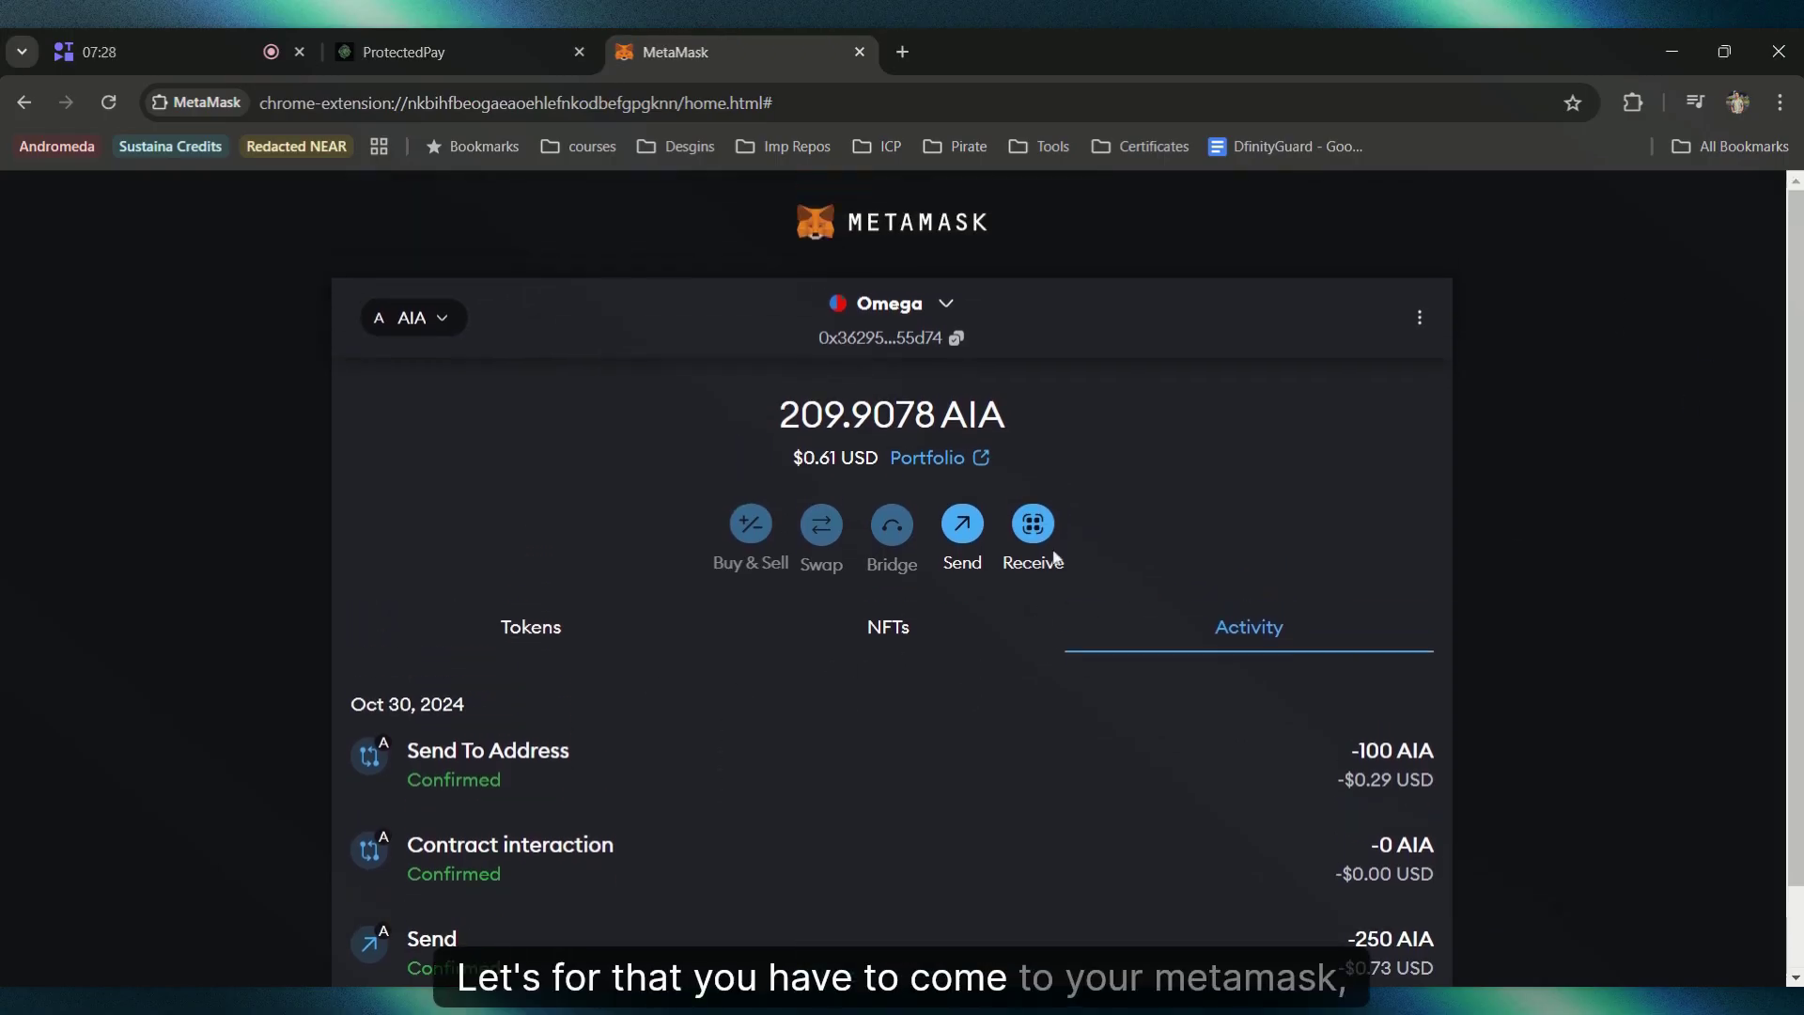
left_click(645, 788)
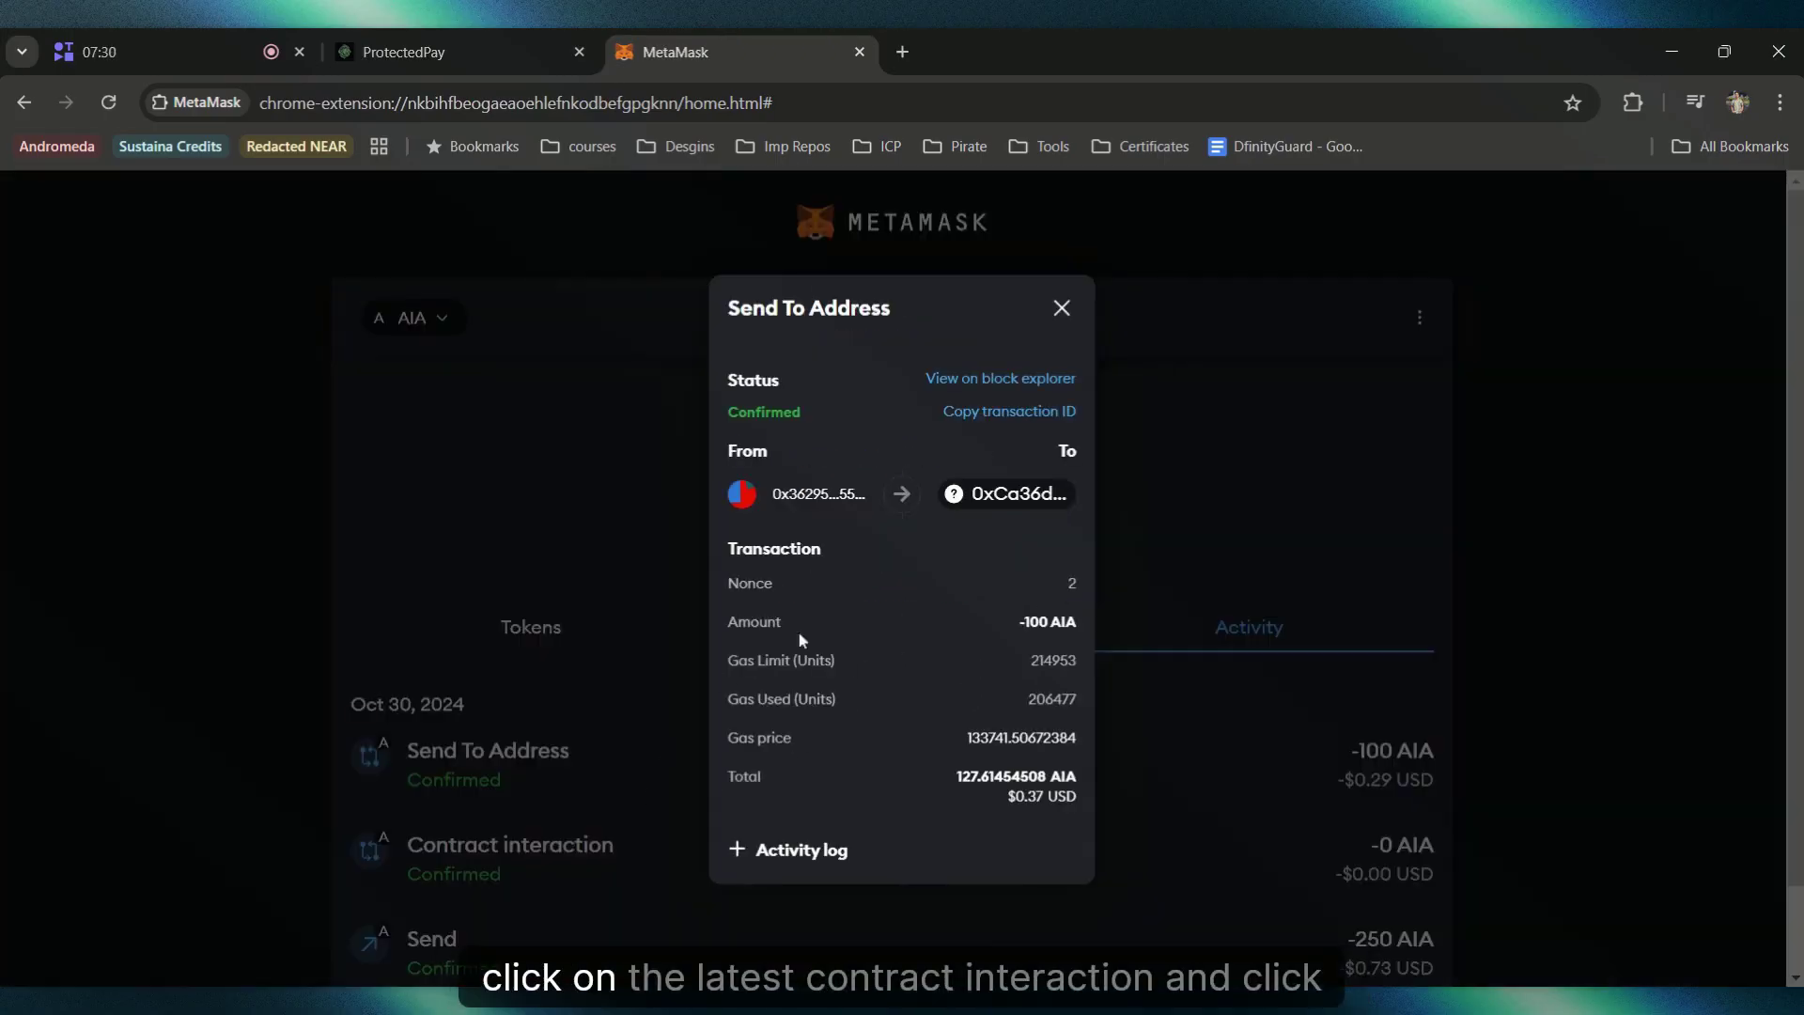
left_click(1010, 387)
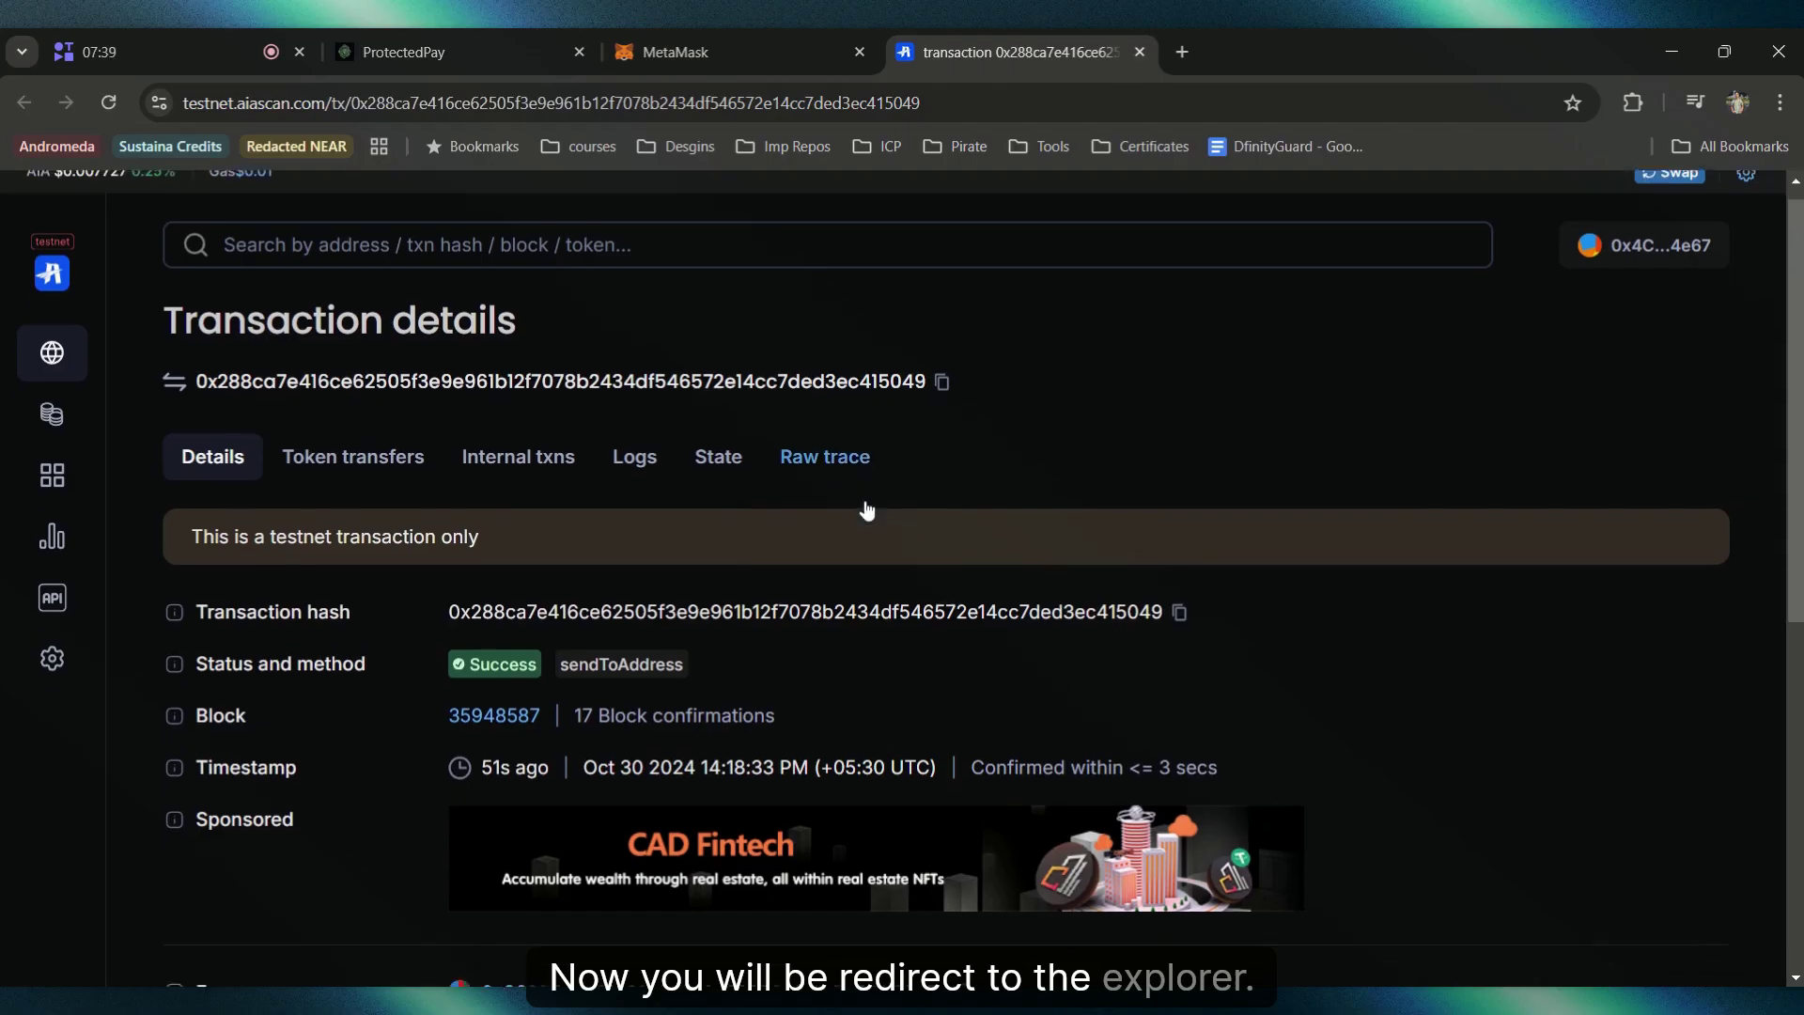
Step: Show the transaction's Logs and copy the Topic 1 hex hash
scroll(742, 599, "down", 1)
left_click(629, 369)
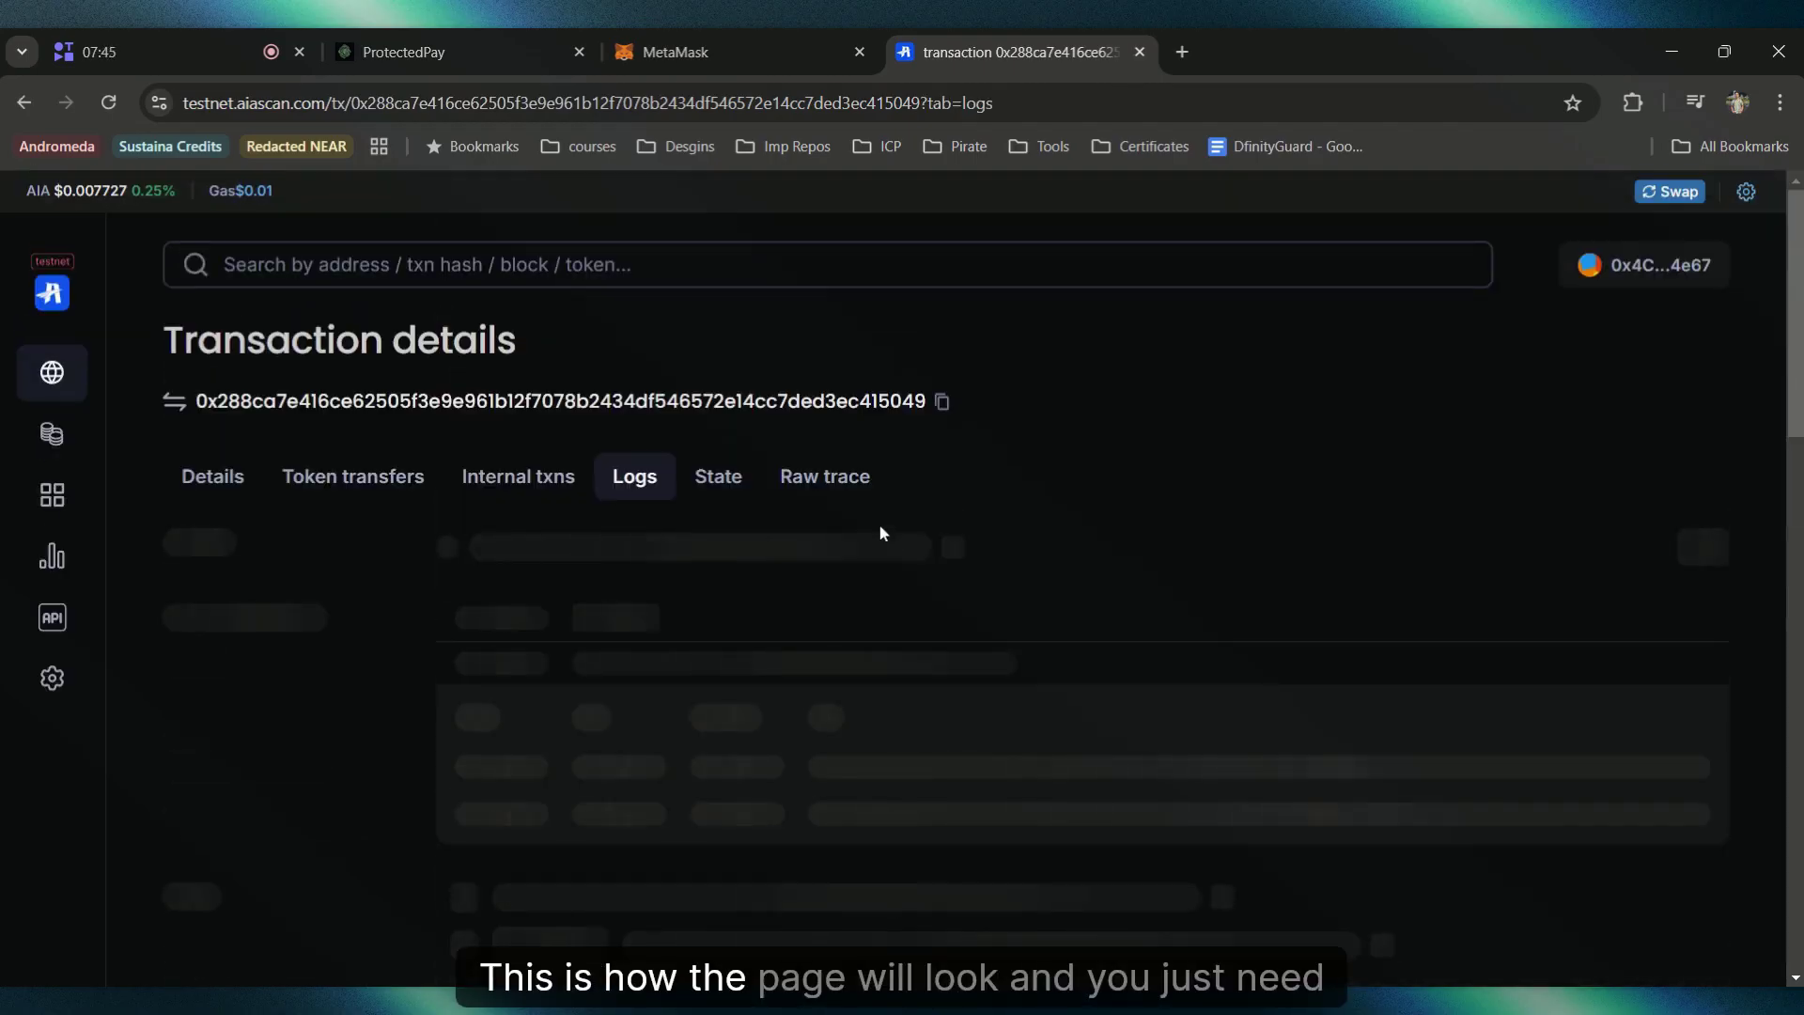
scroll(630, 526, "down", 3)
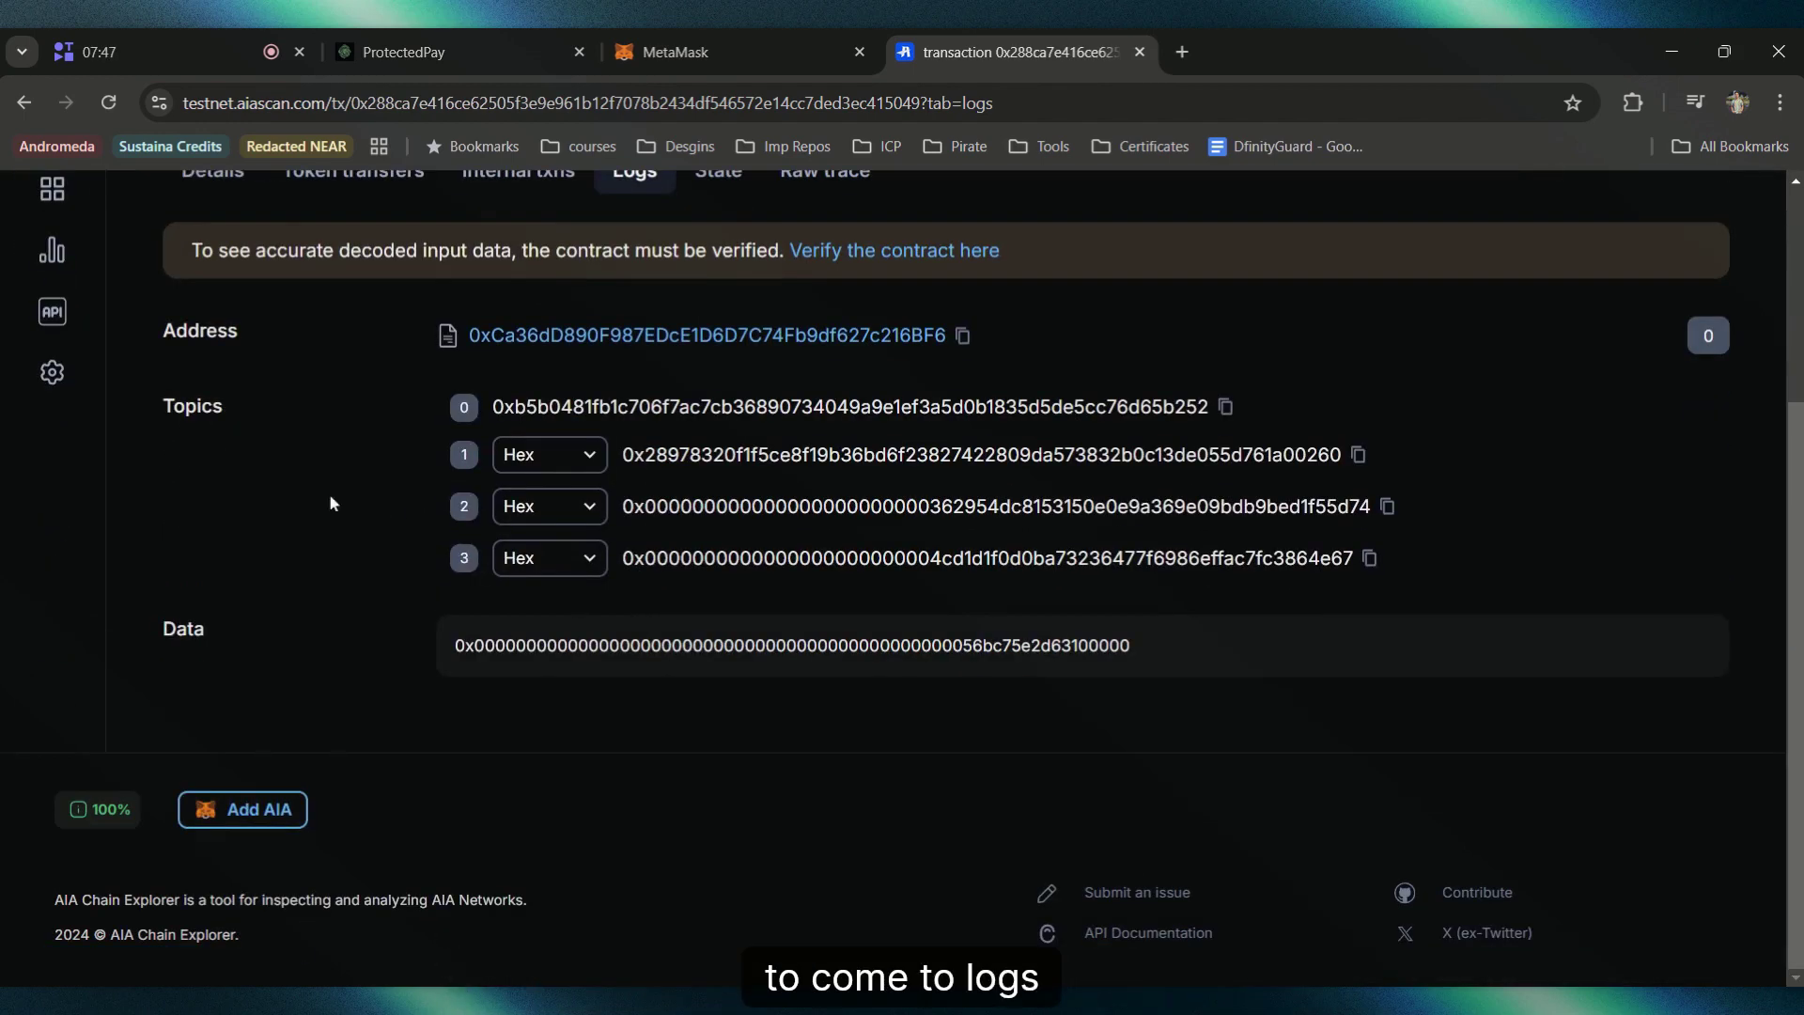
scroll(246, 470, "up", 3)
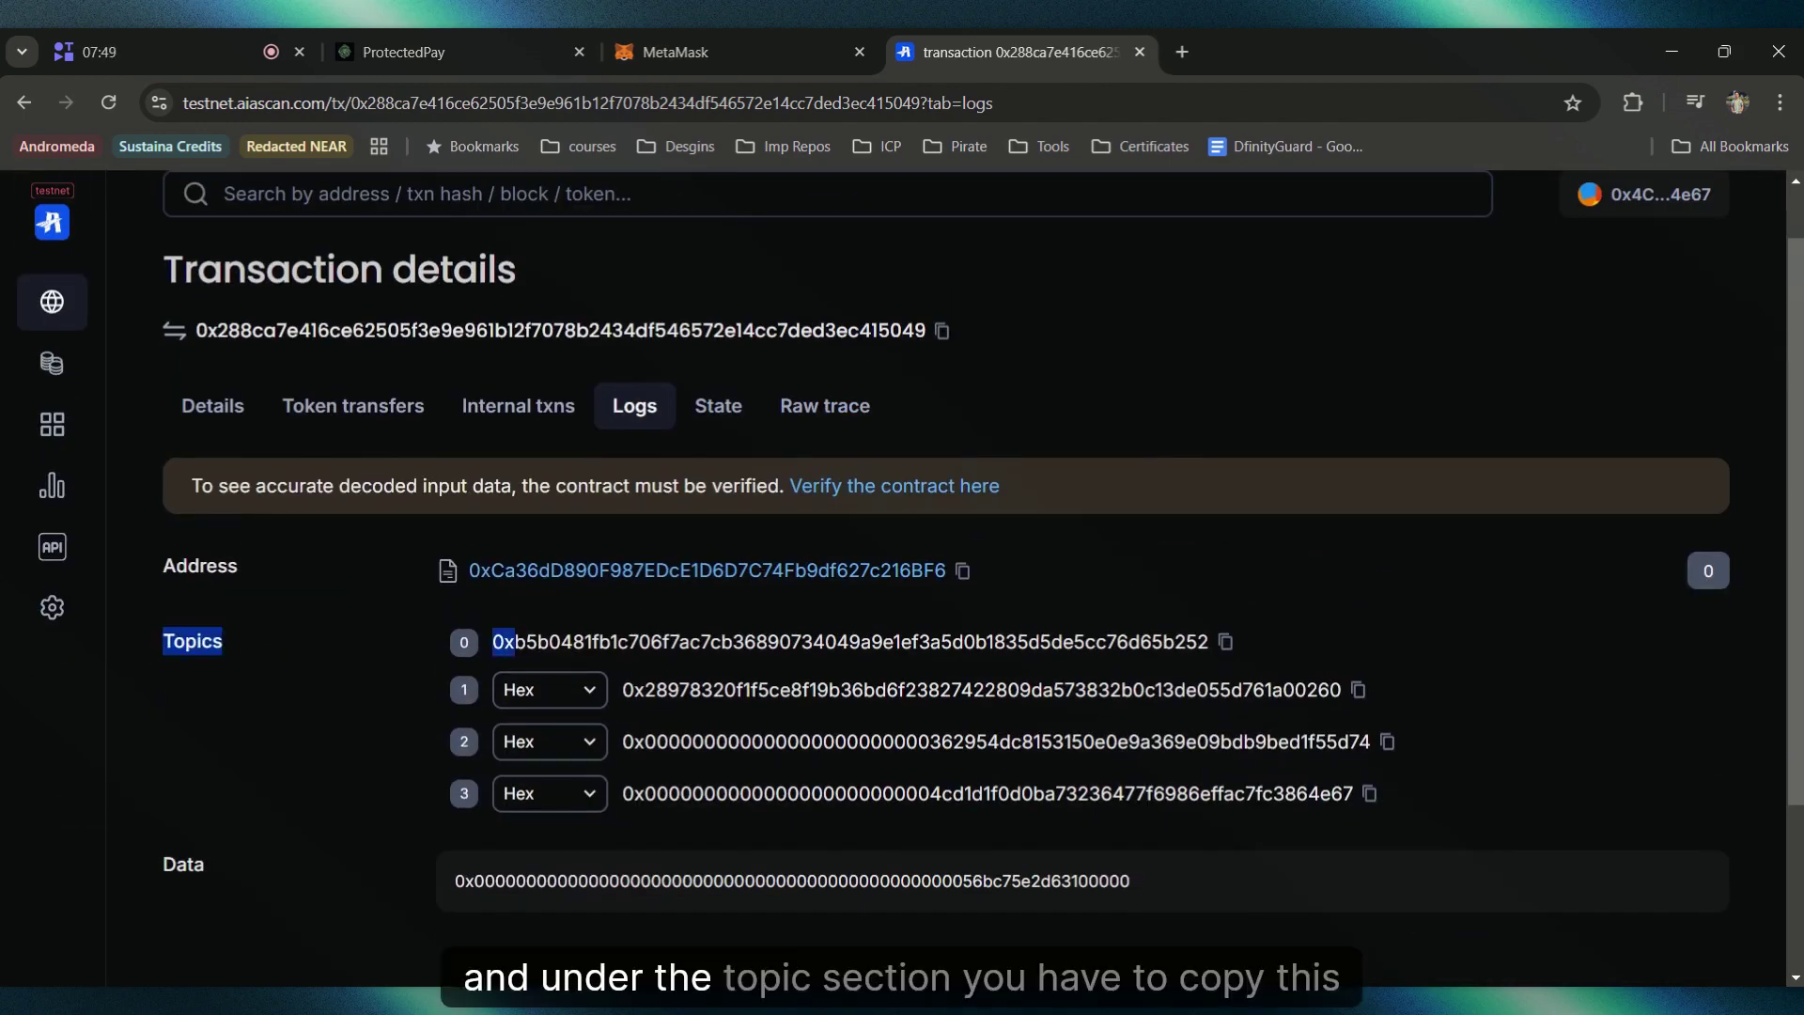
left_click_drag(462, 693, 1364, 707)
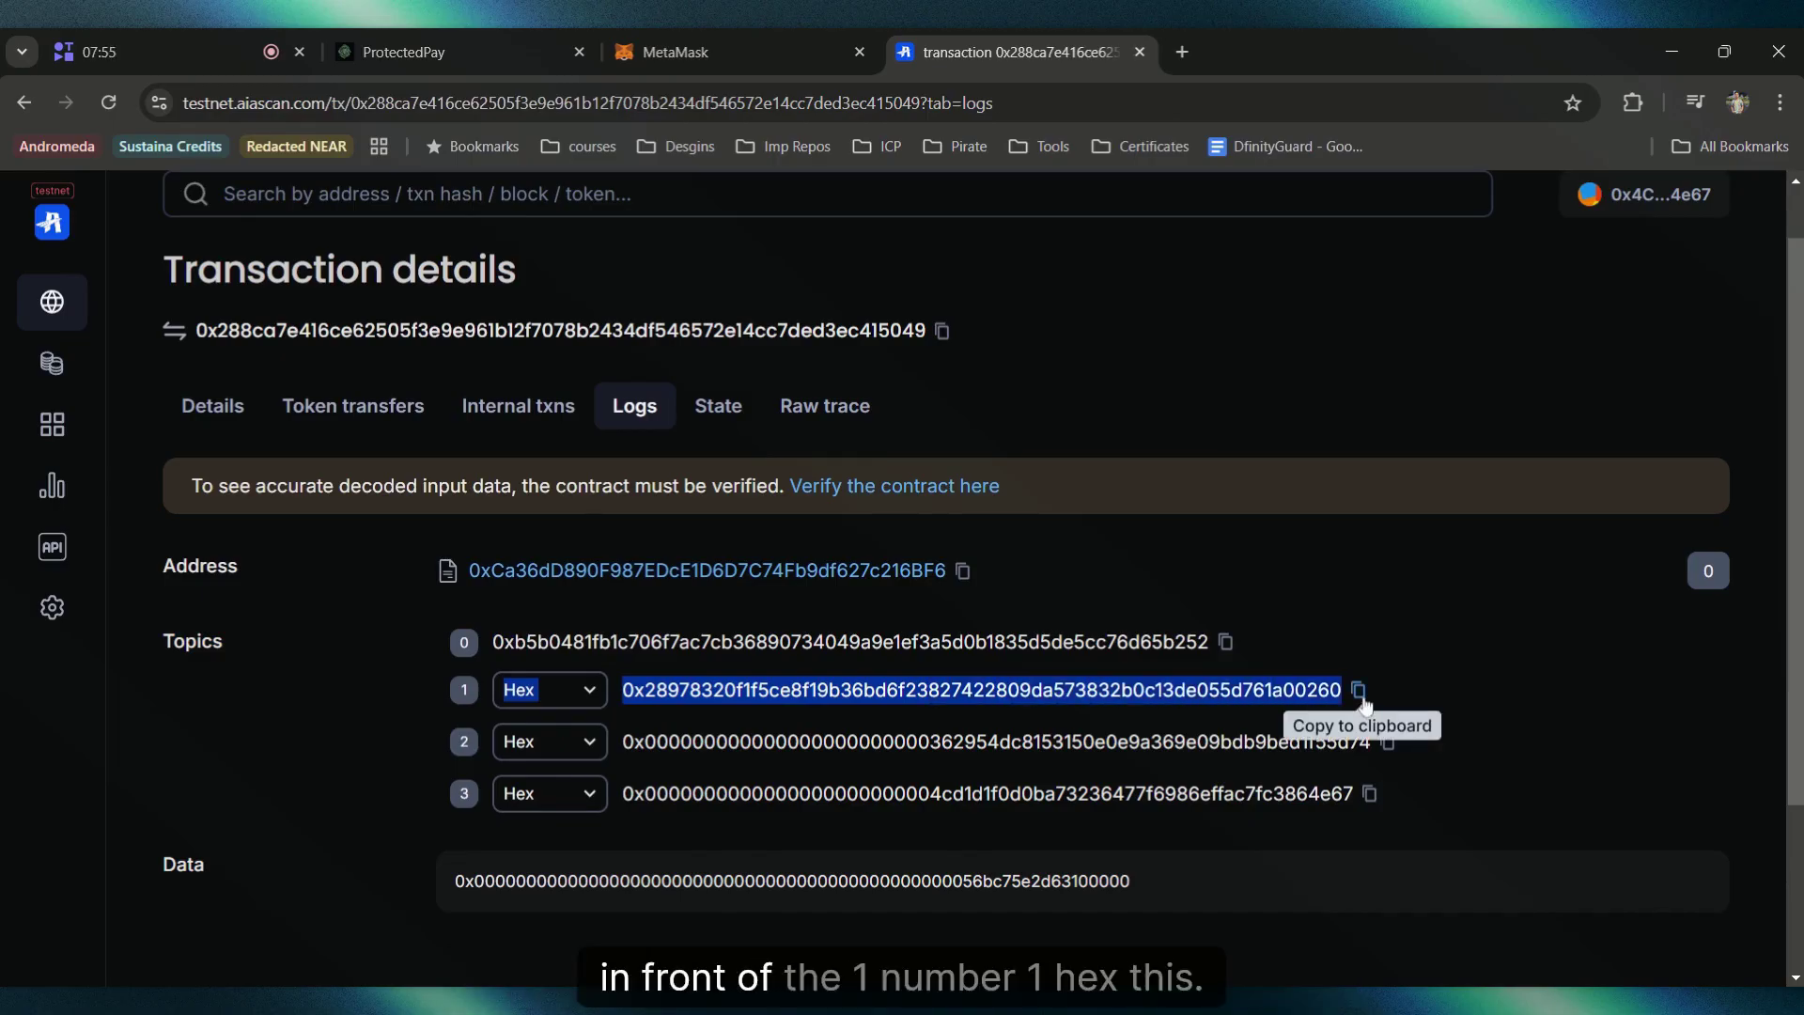
left_click(1359, 690)
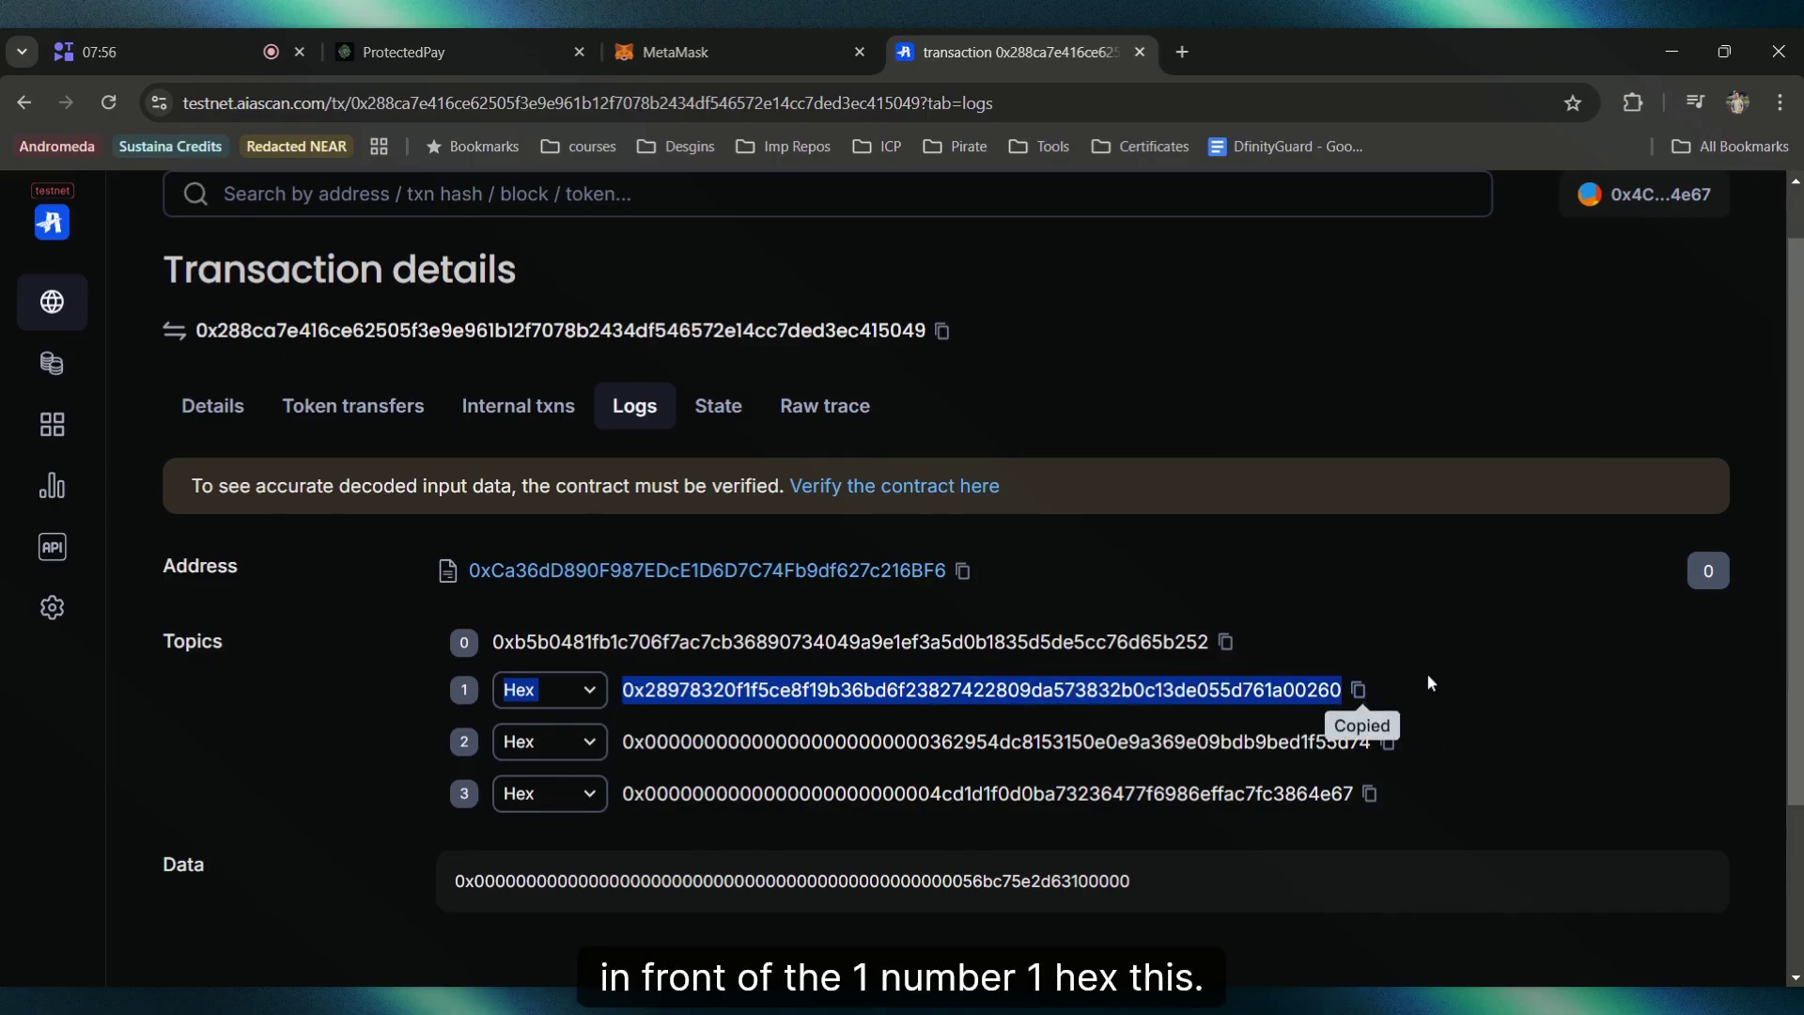
Step: Paste the copied topic 1 hash as the Transfer ID and submit the refund
left_click(1359, 691)
left_click(757, 42)
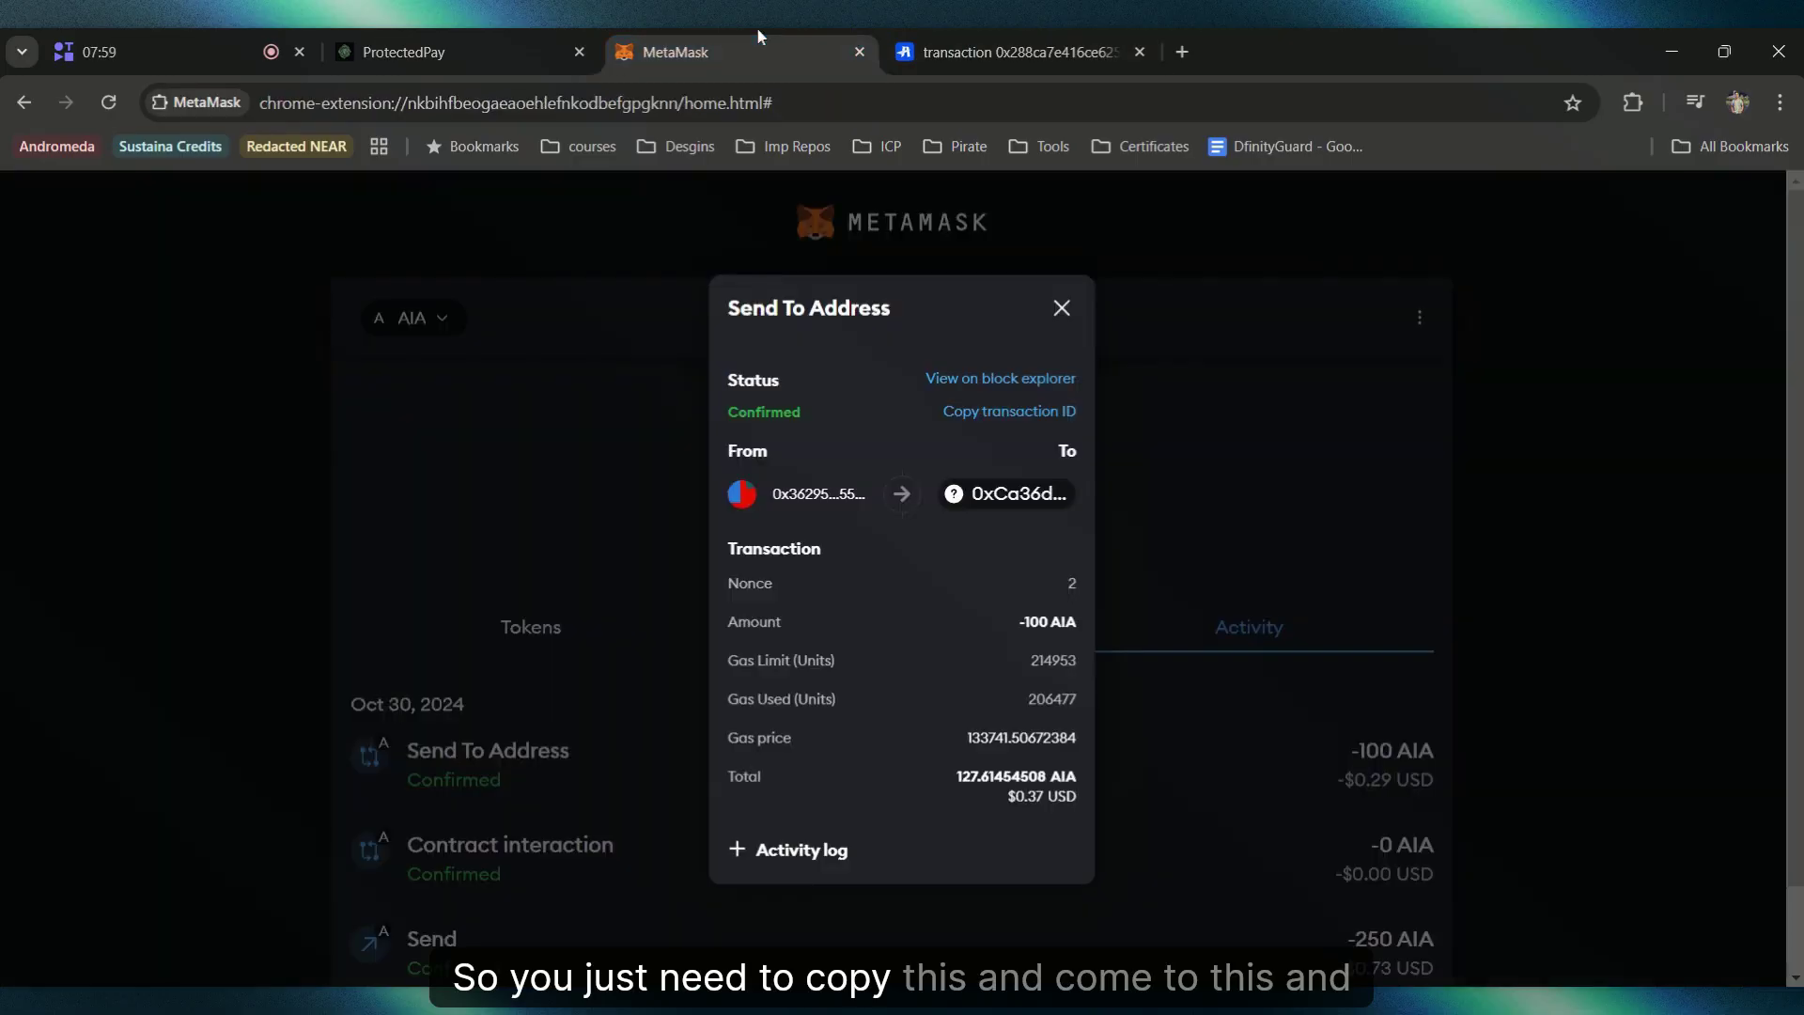
left_click(460, 52)
key("ctrl+v")
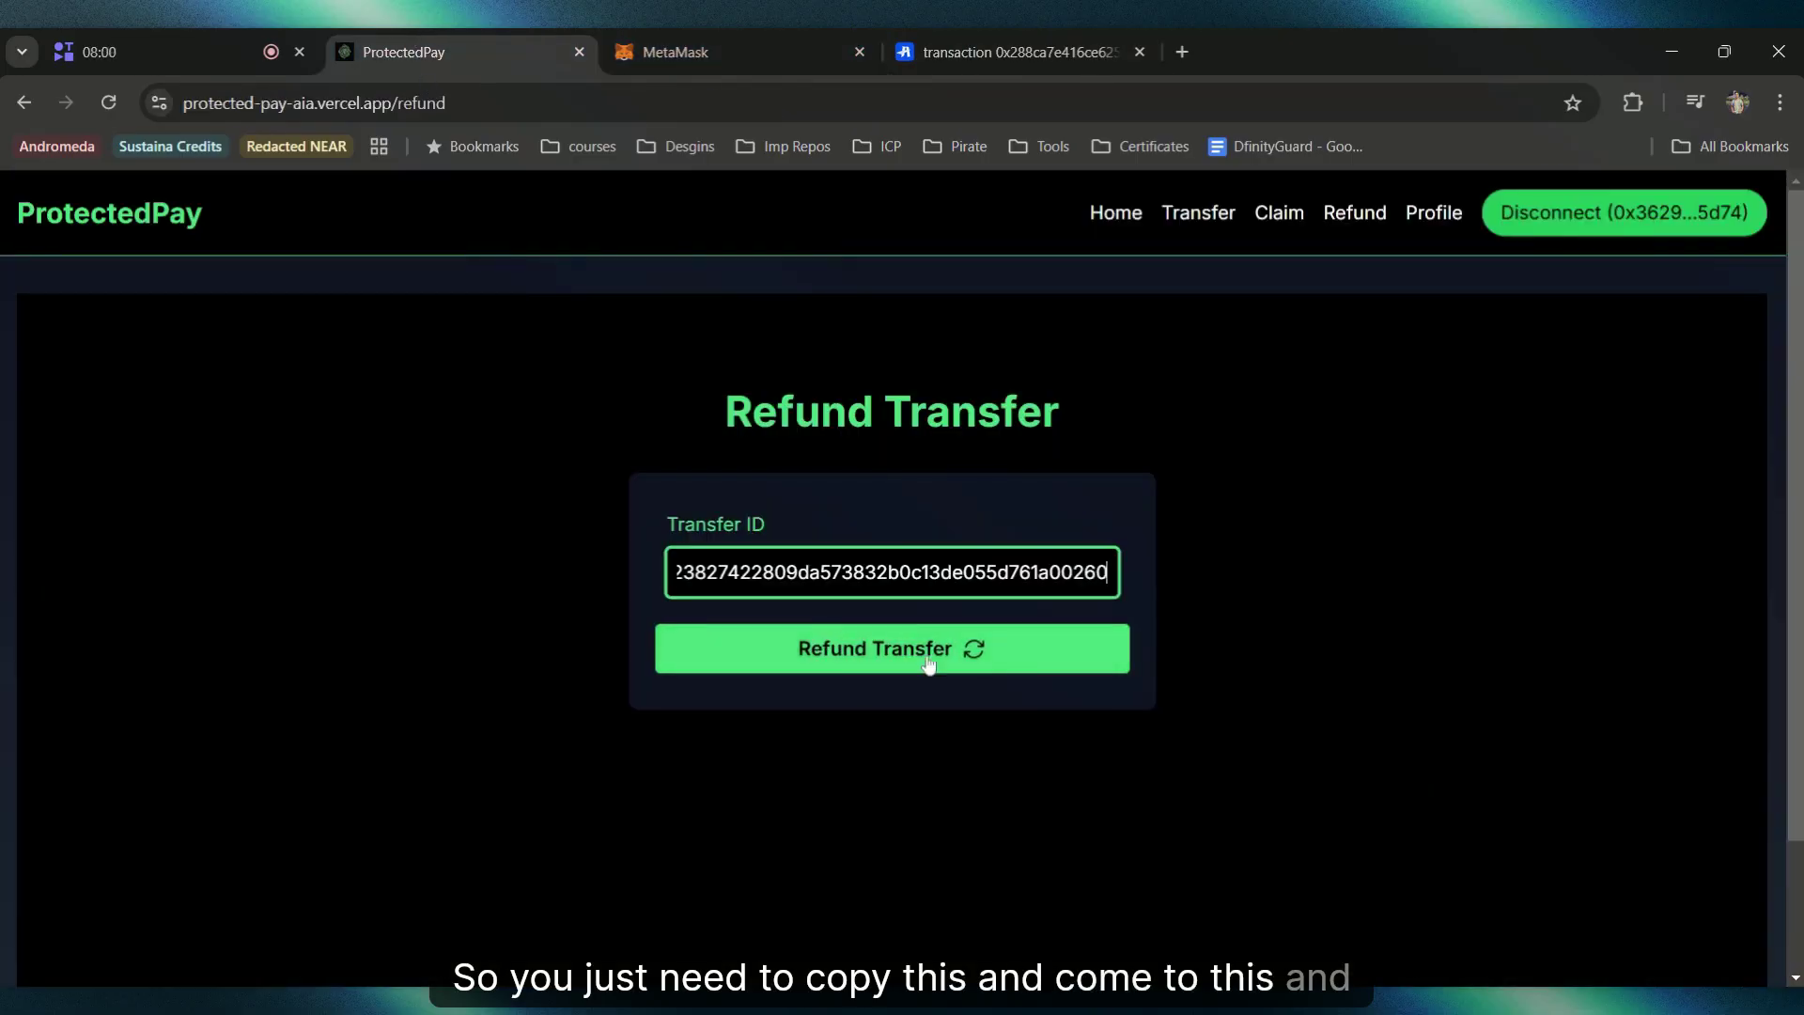
left_click(877, 657)
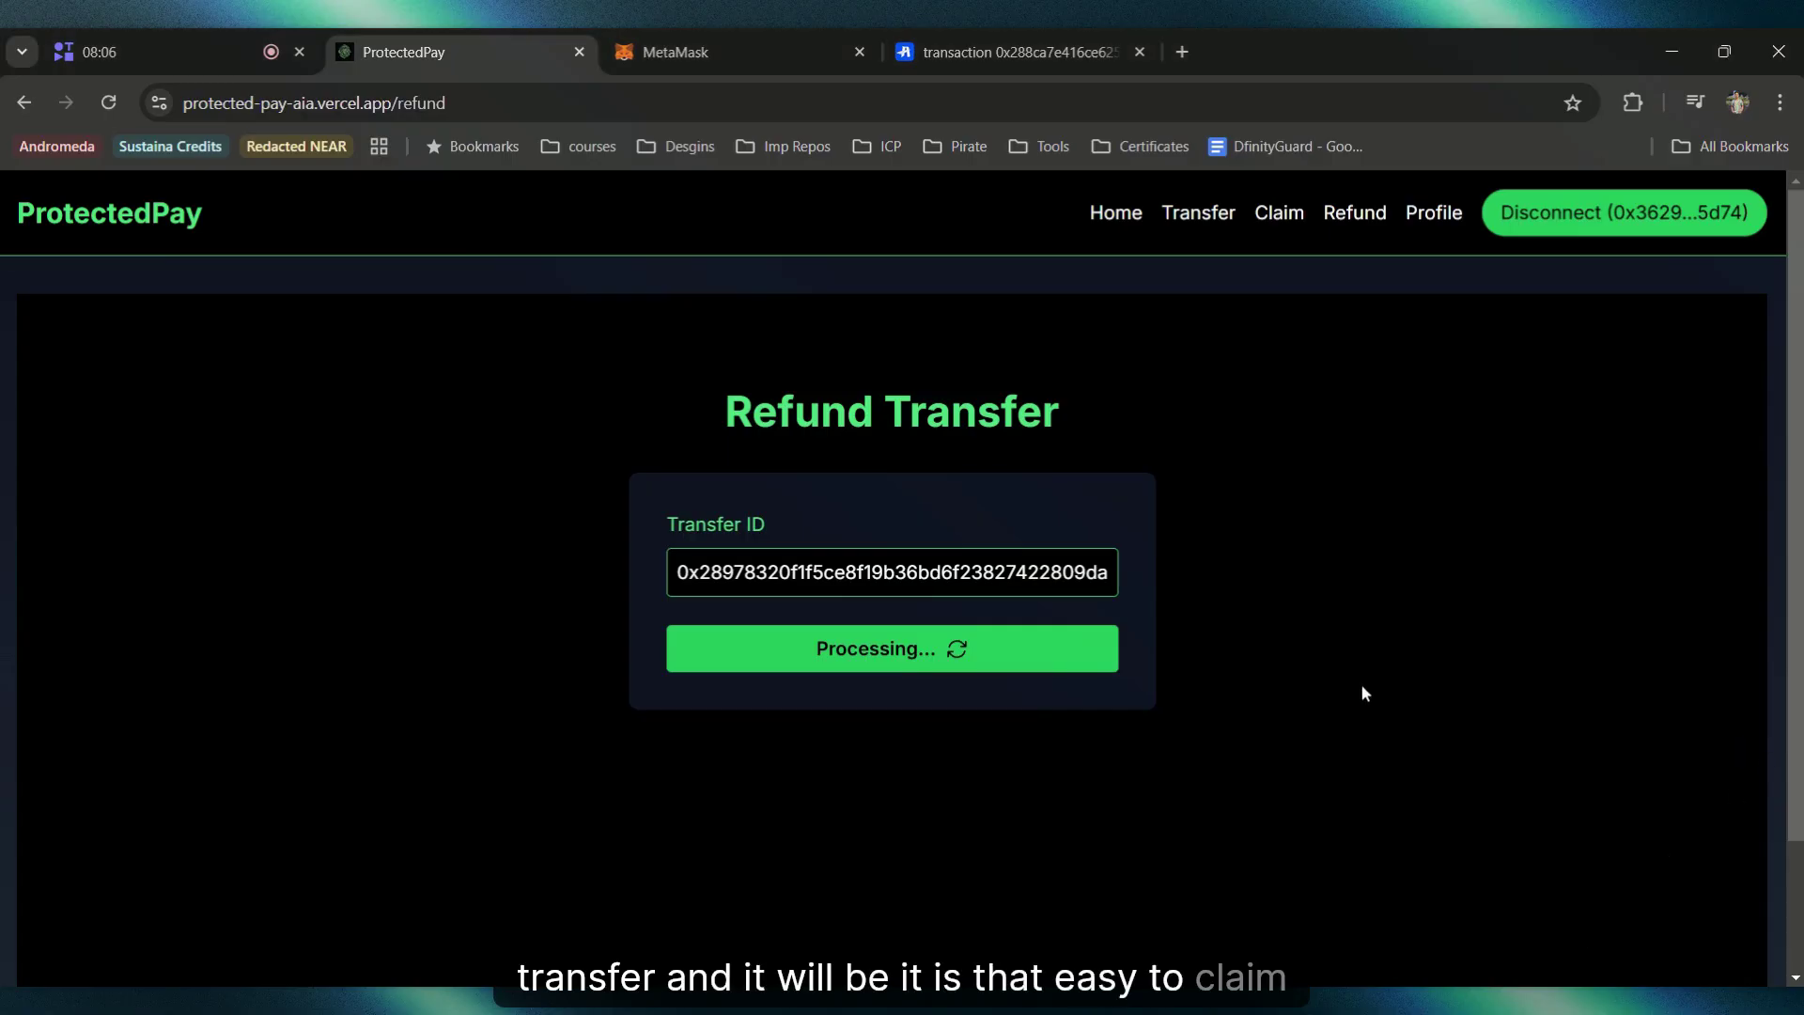
Step: Watch MetaMask's balance rise from 209.9078 to 301.691 AIA as the refund confirms
left_click(718, 47)
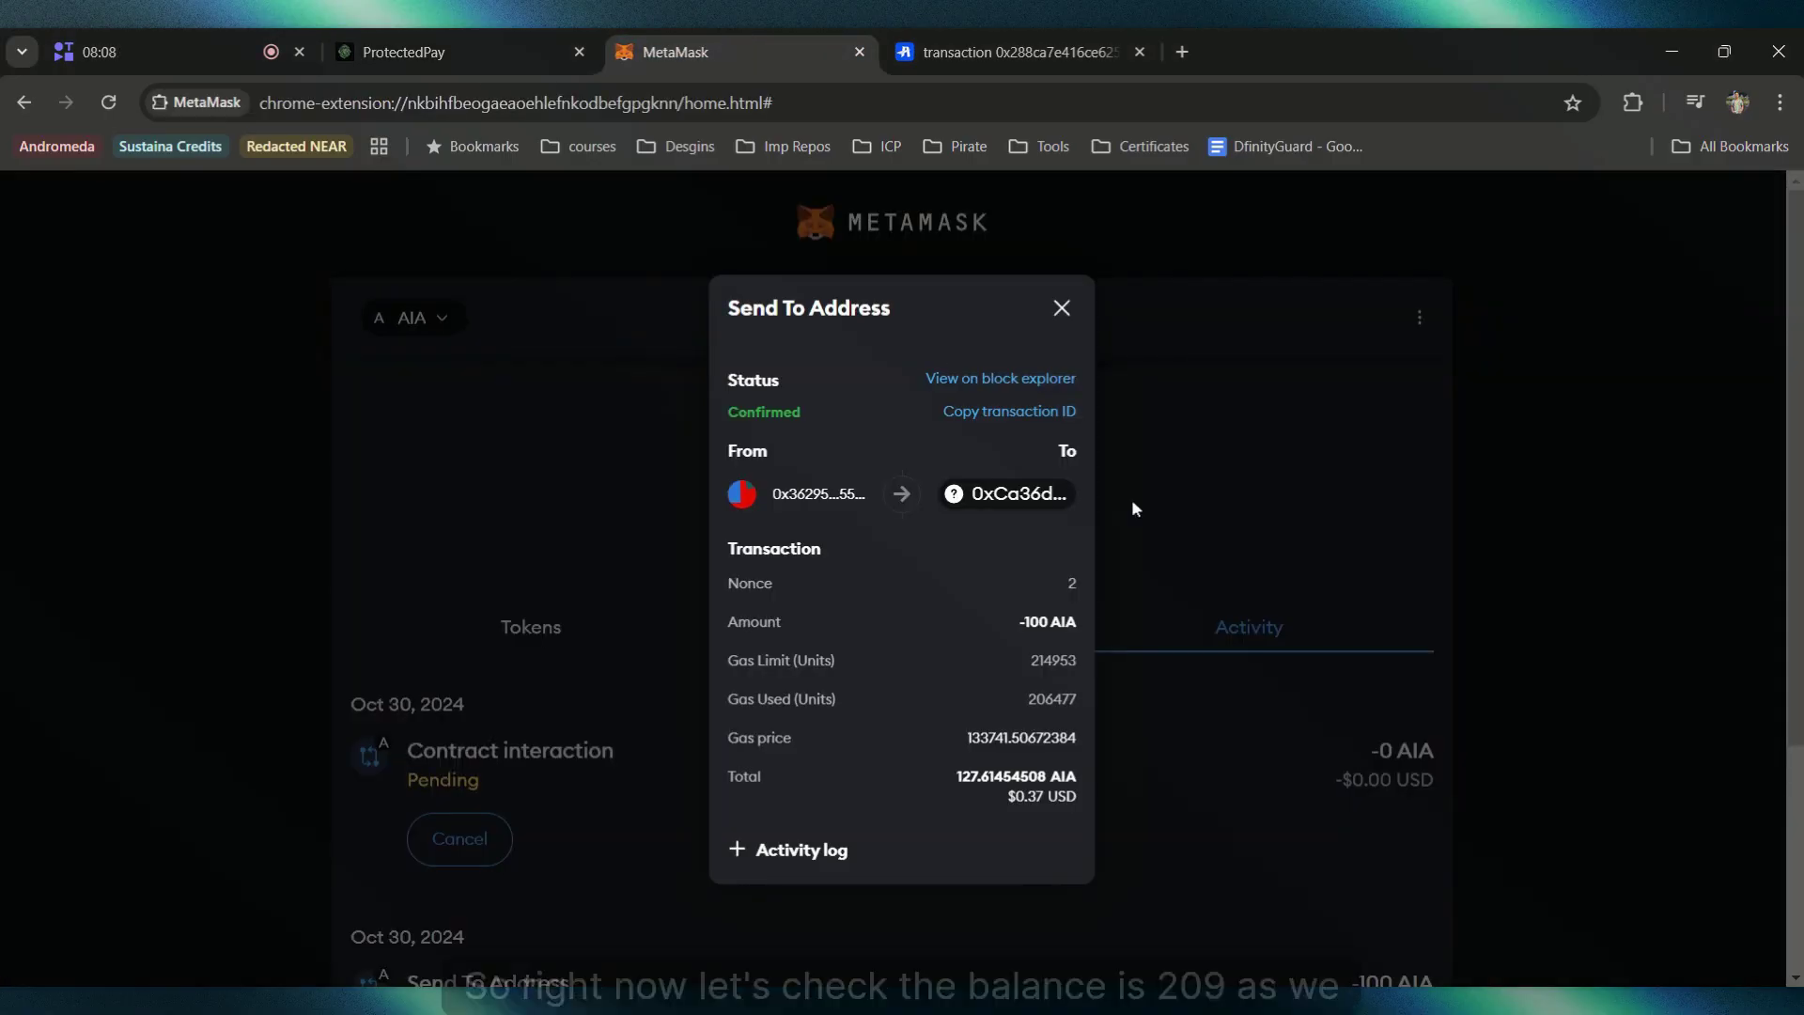
left_click(1060, 308)
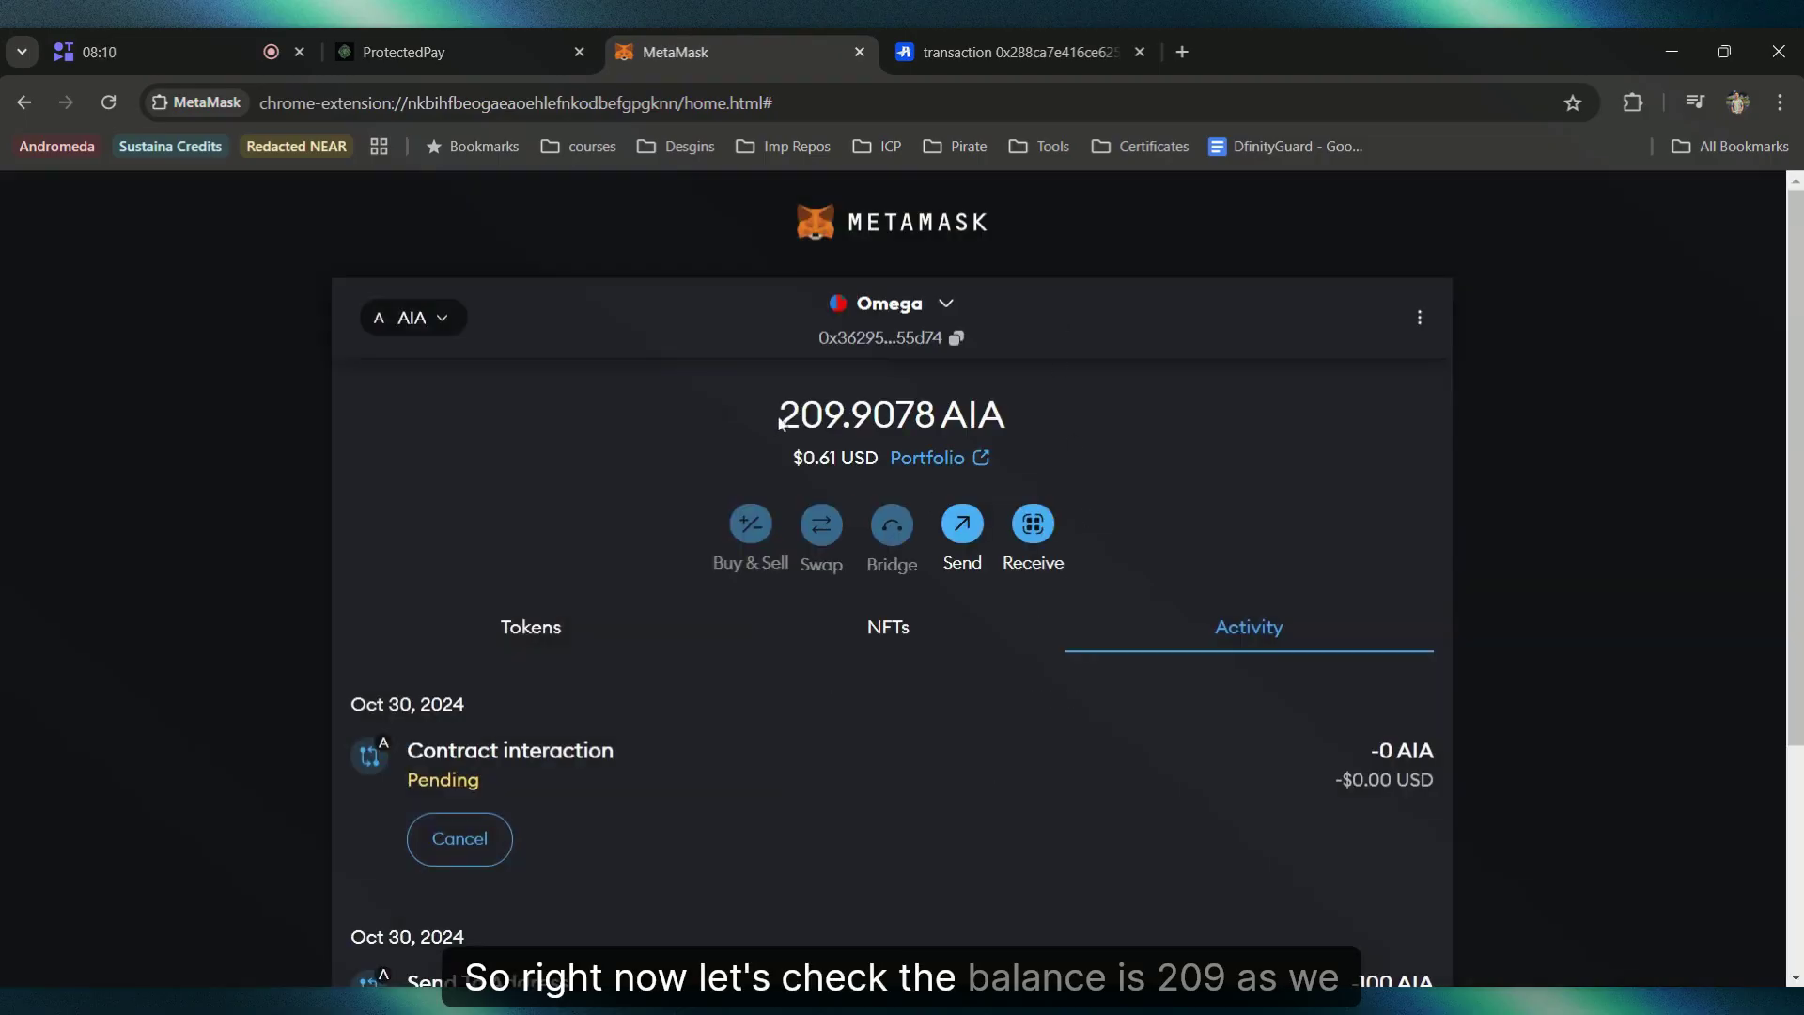
left_click_drag(780, 414, 1005, 414)
left_click(1069, 418)
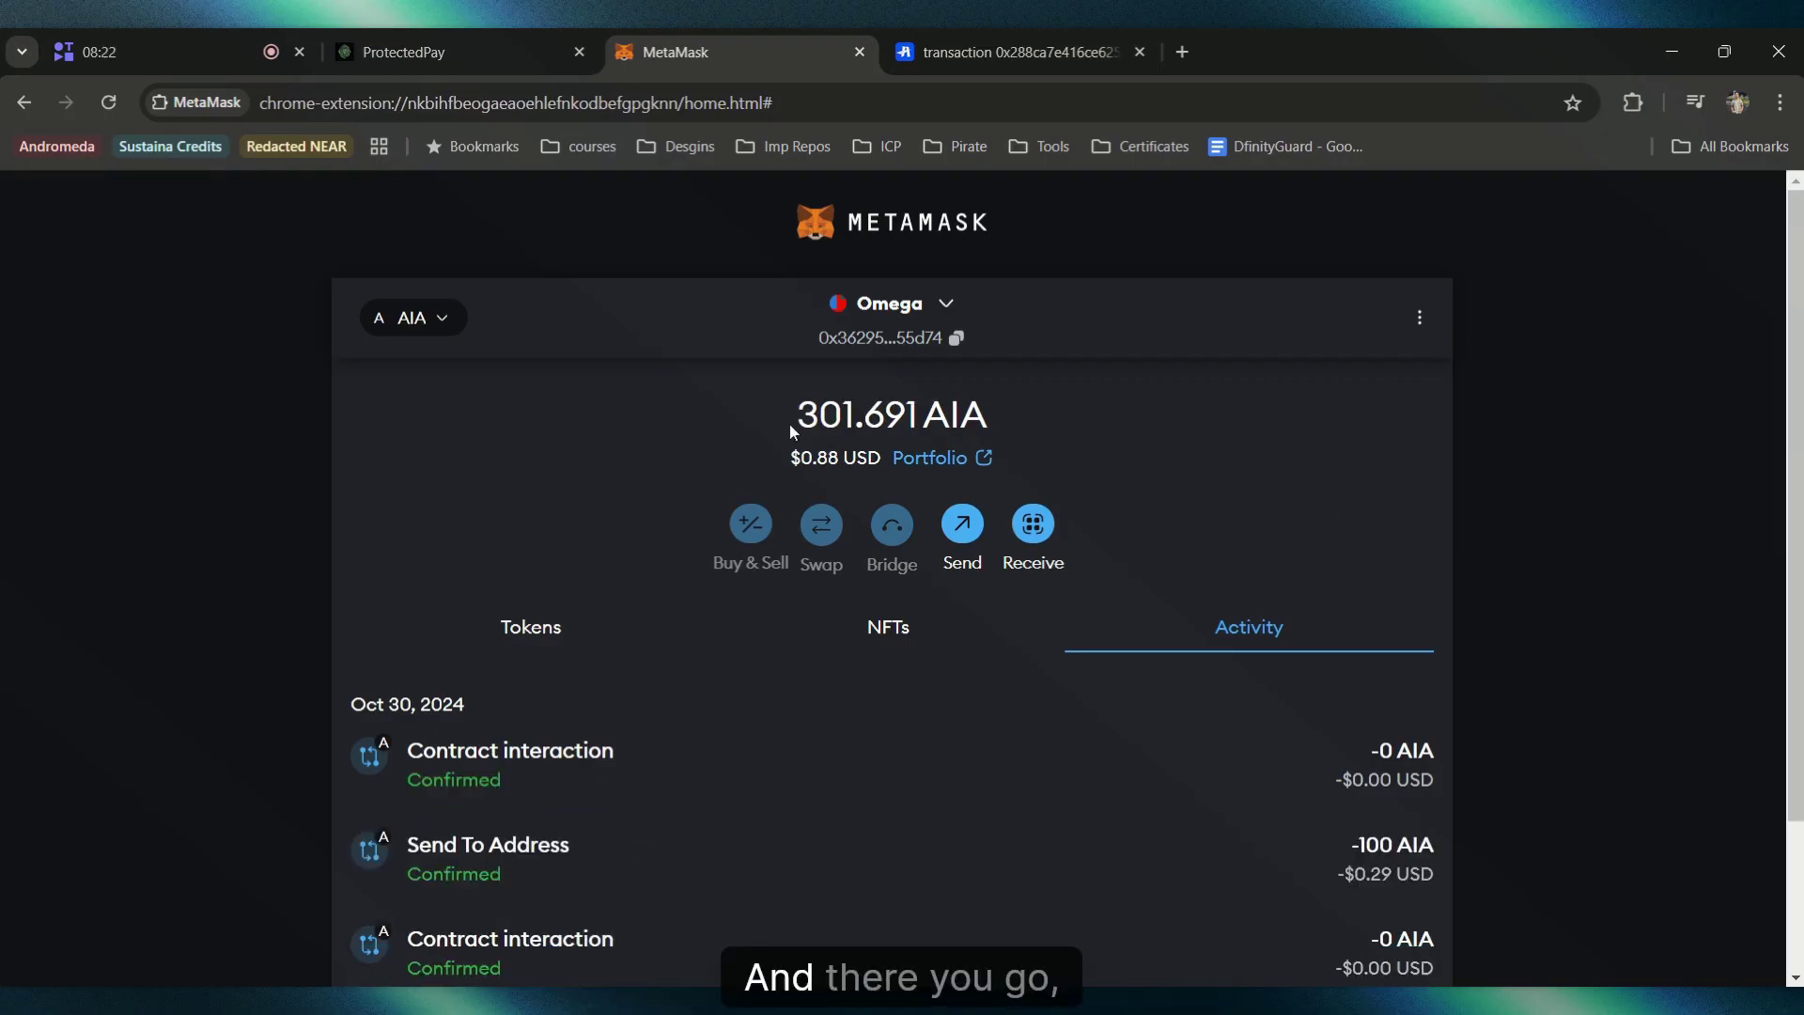
left_click_drag(792, 414, 1019, 432)
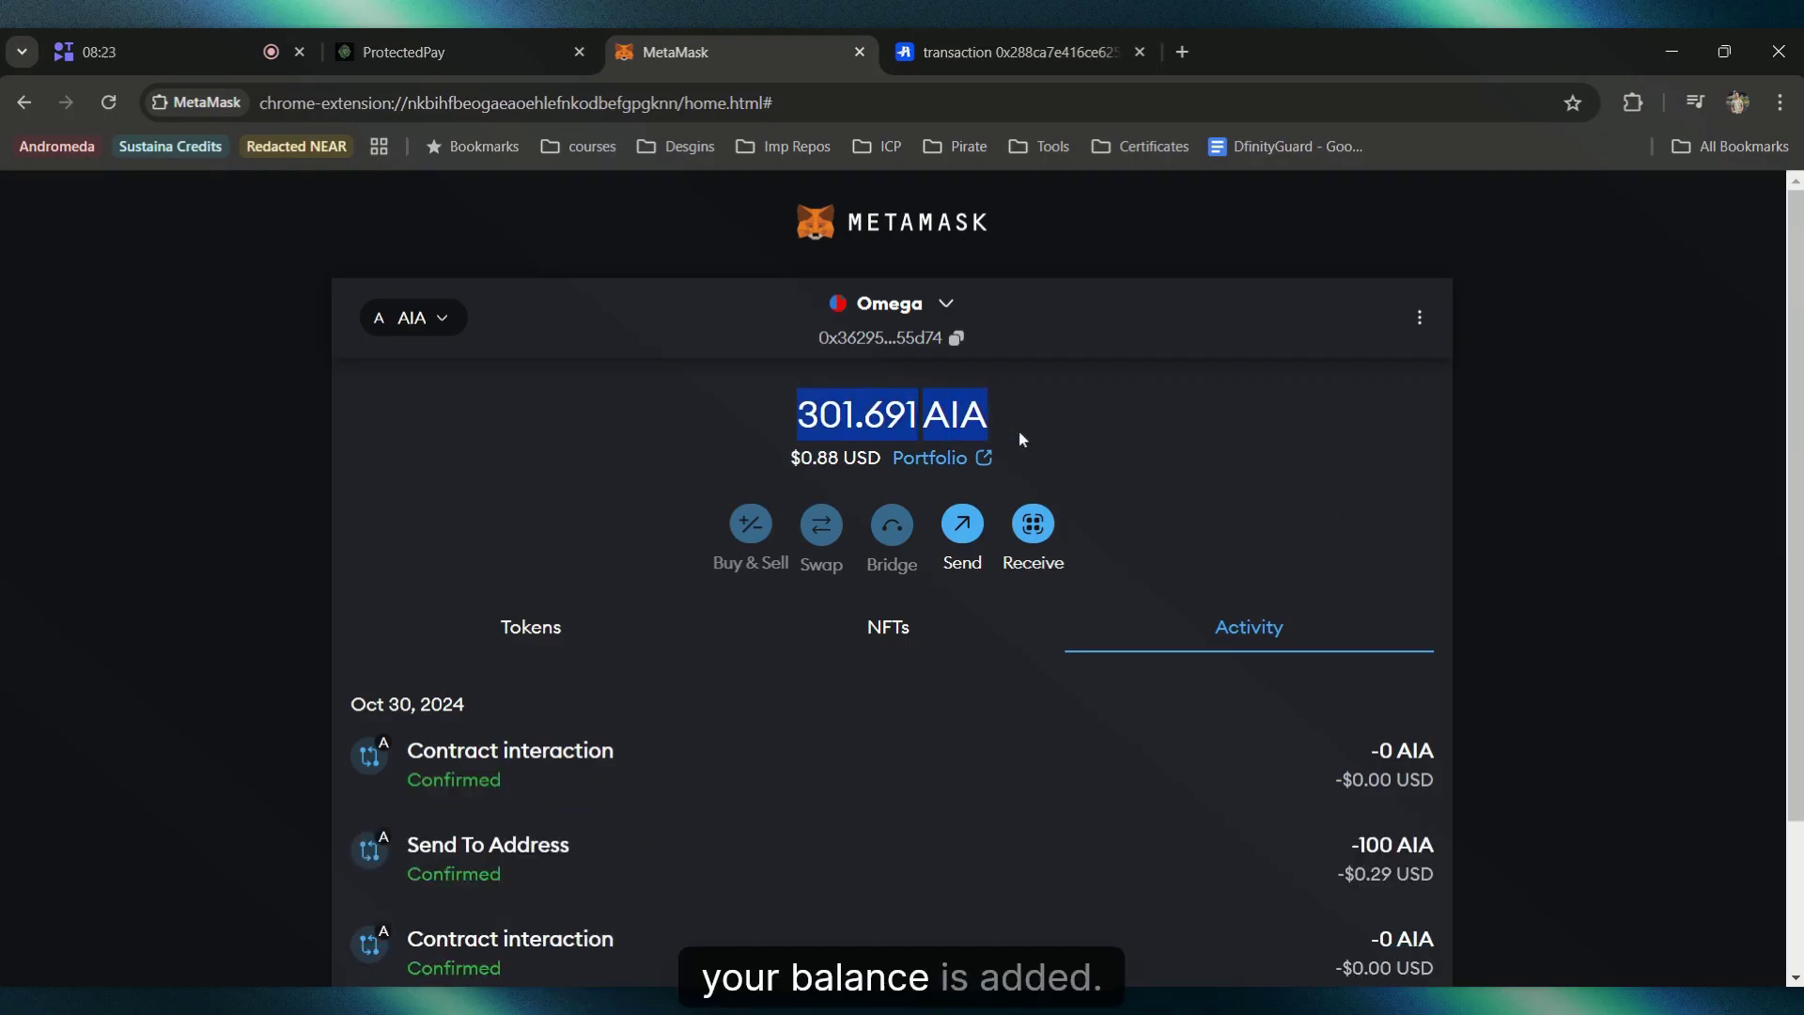
left_click(1163, 485)
key("ctrl+shift+Tab")
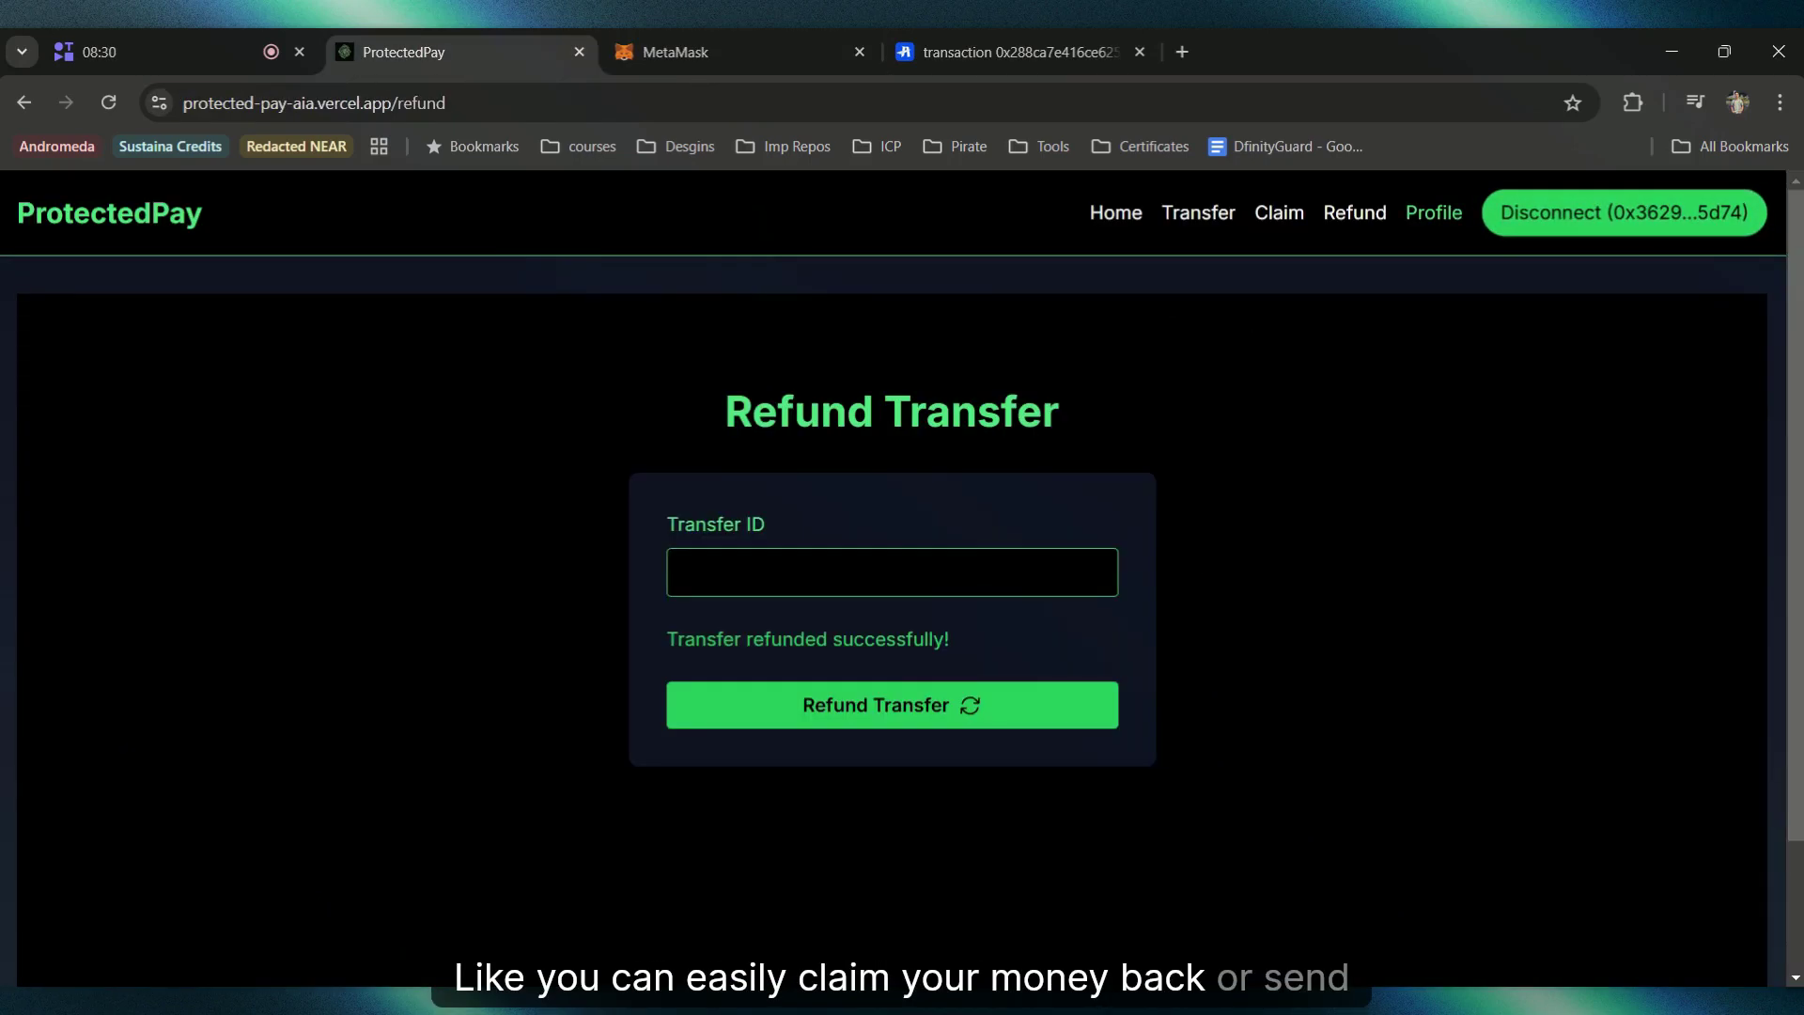
Step: Verify the profile's Transaction History shows the 100 AIA transfer as Refunded, then go home
left_click(1434, 212)
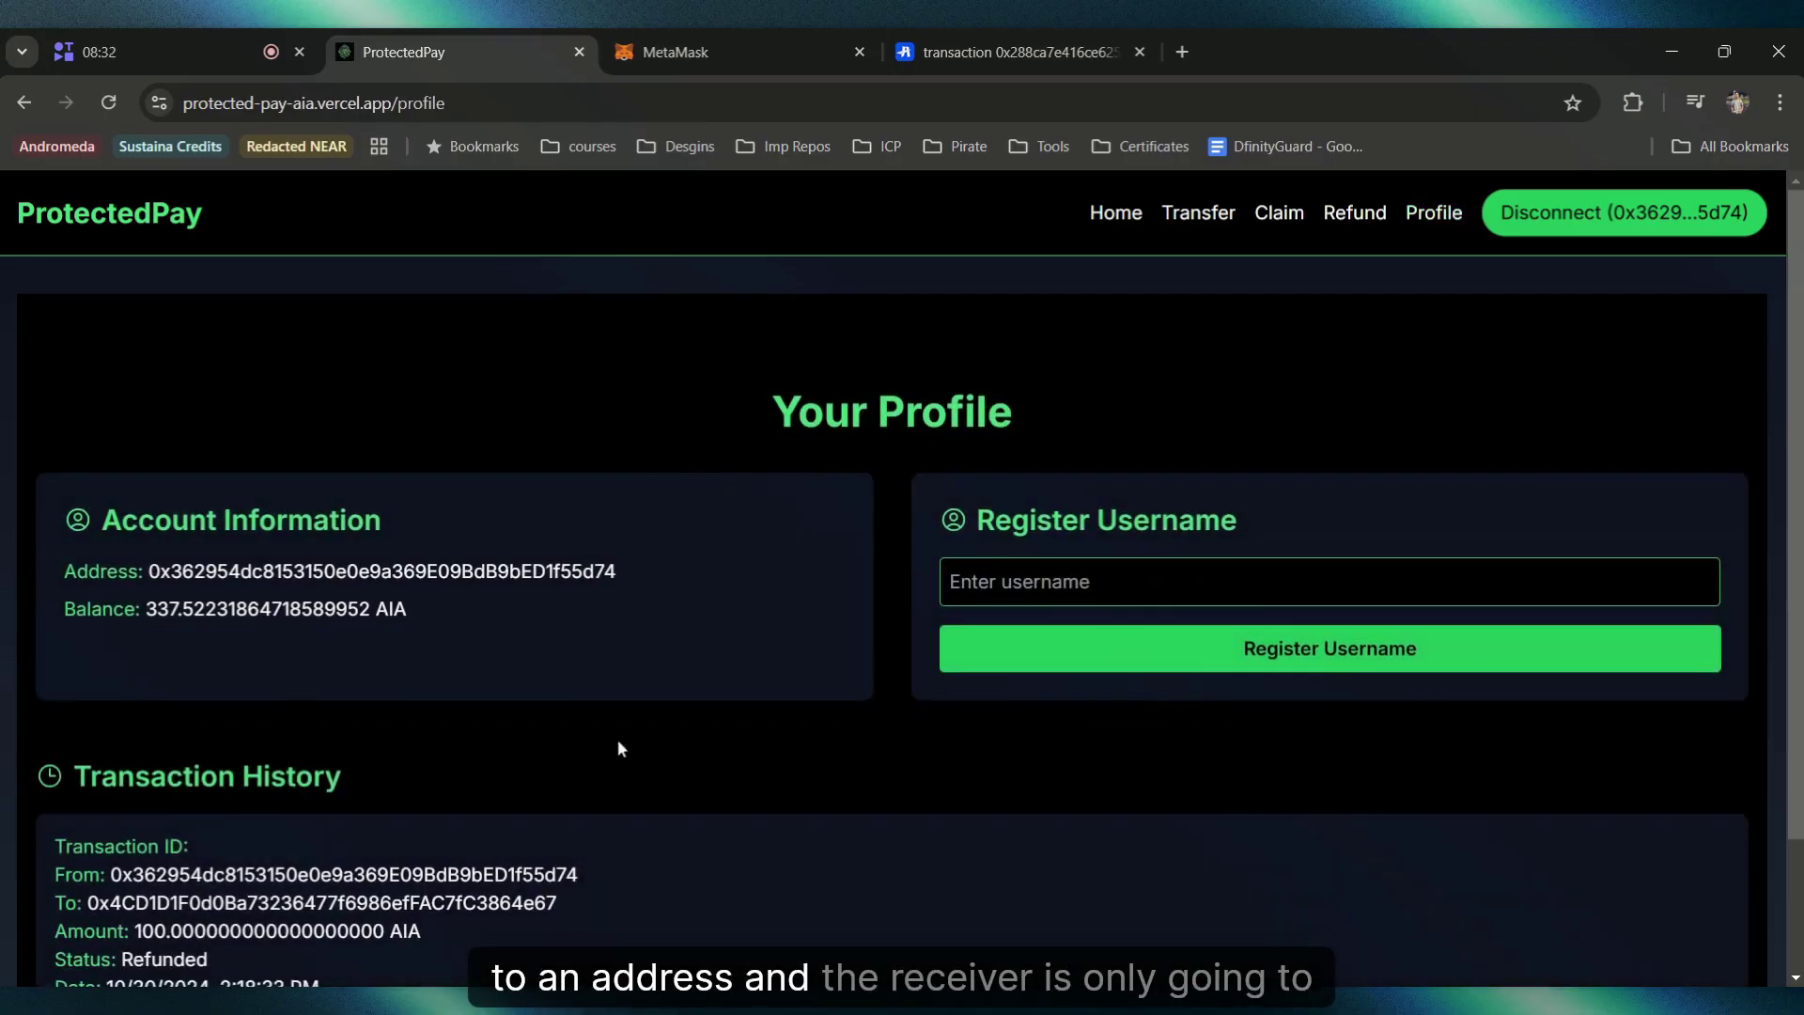
scroll(402, 616, "down", 2)
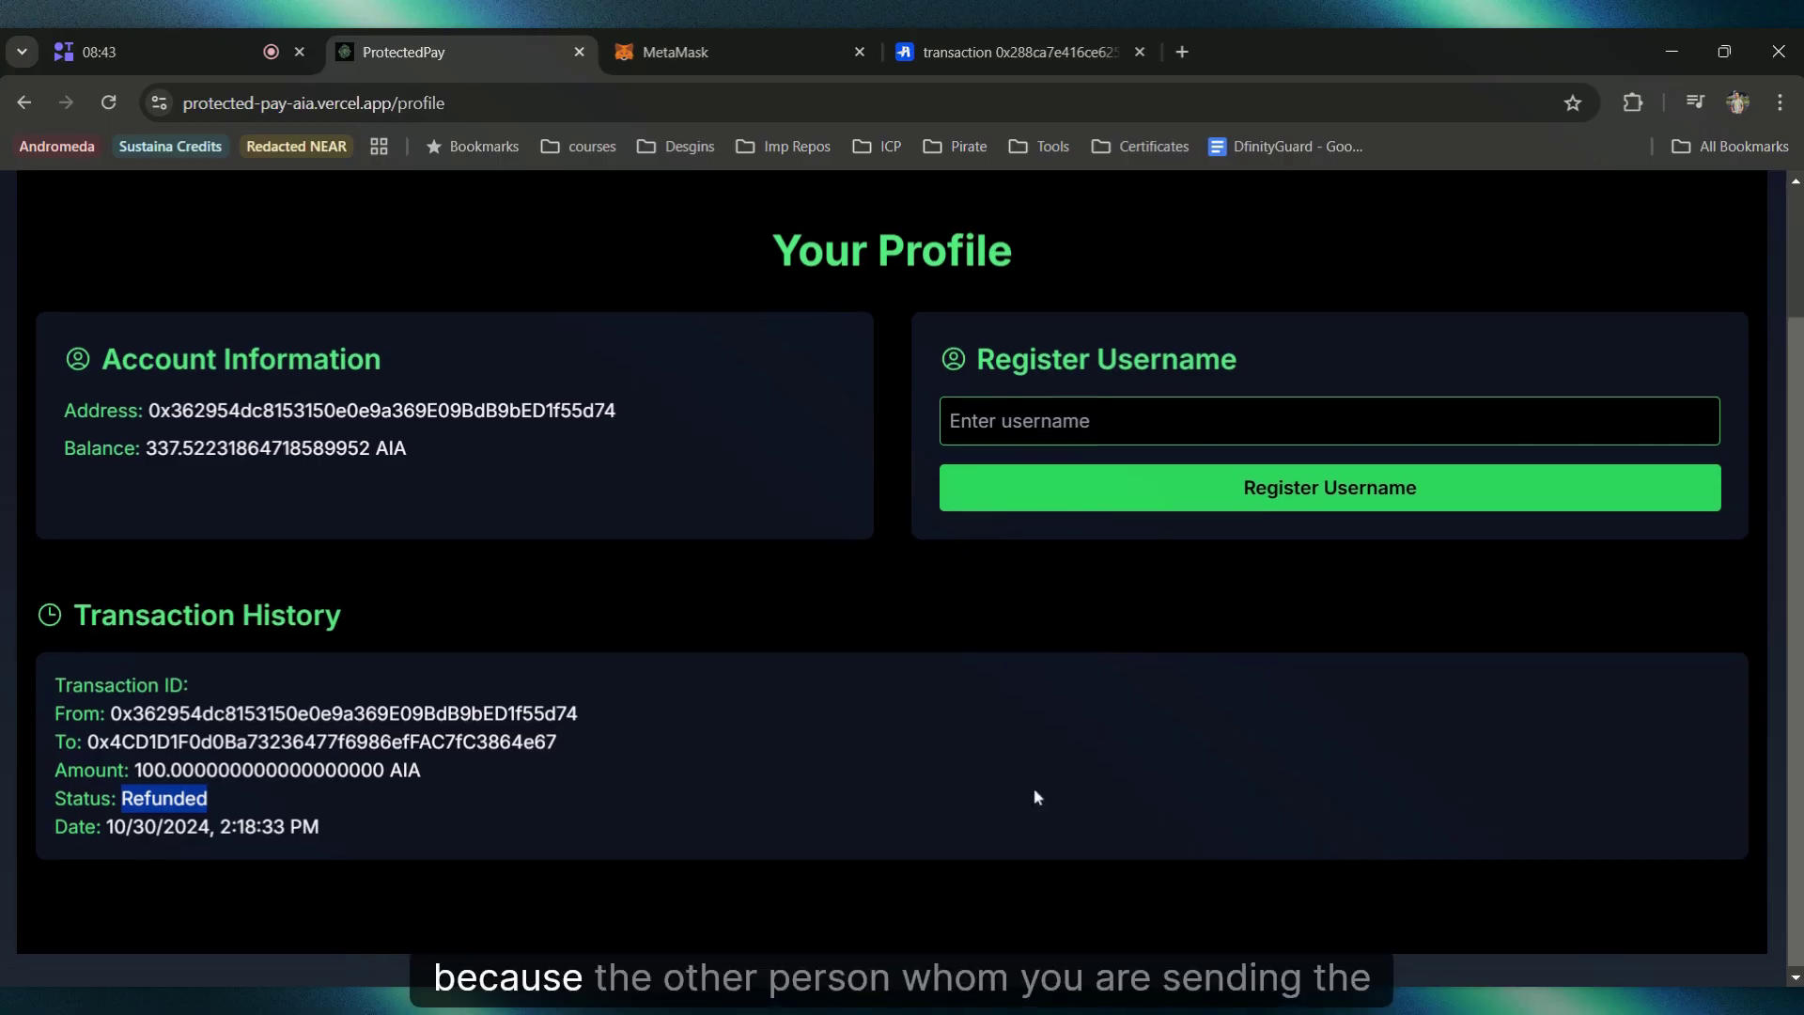
scroll(955, 347, "up", 2)
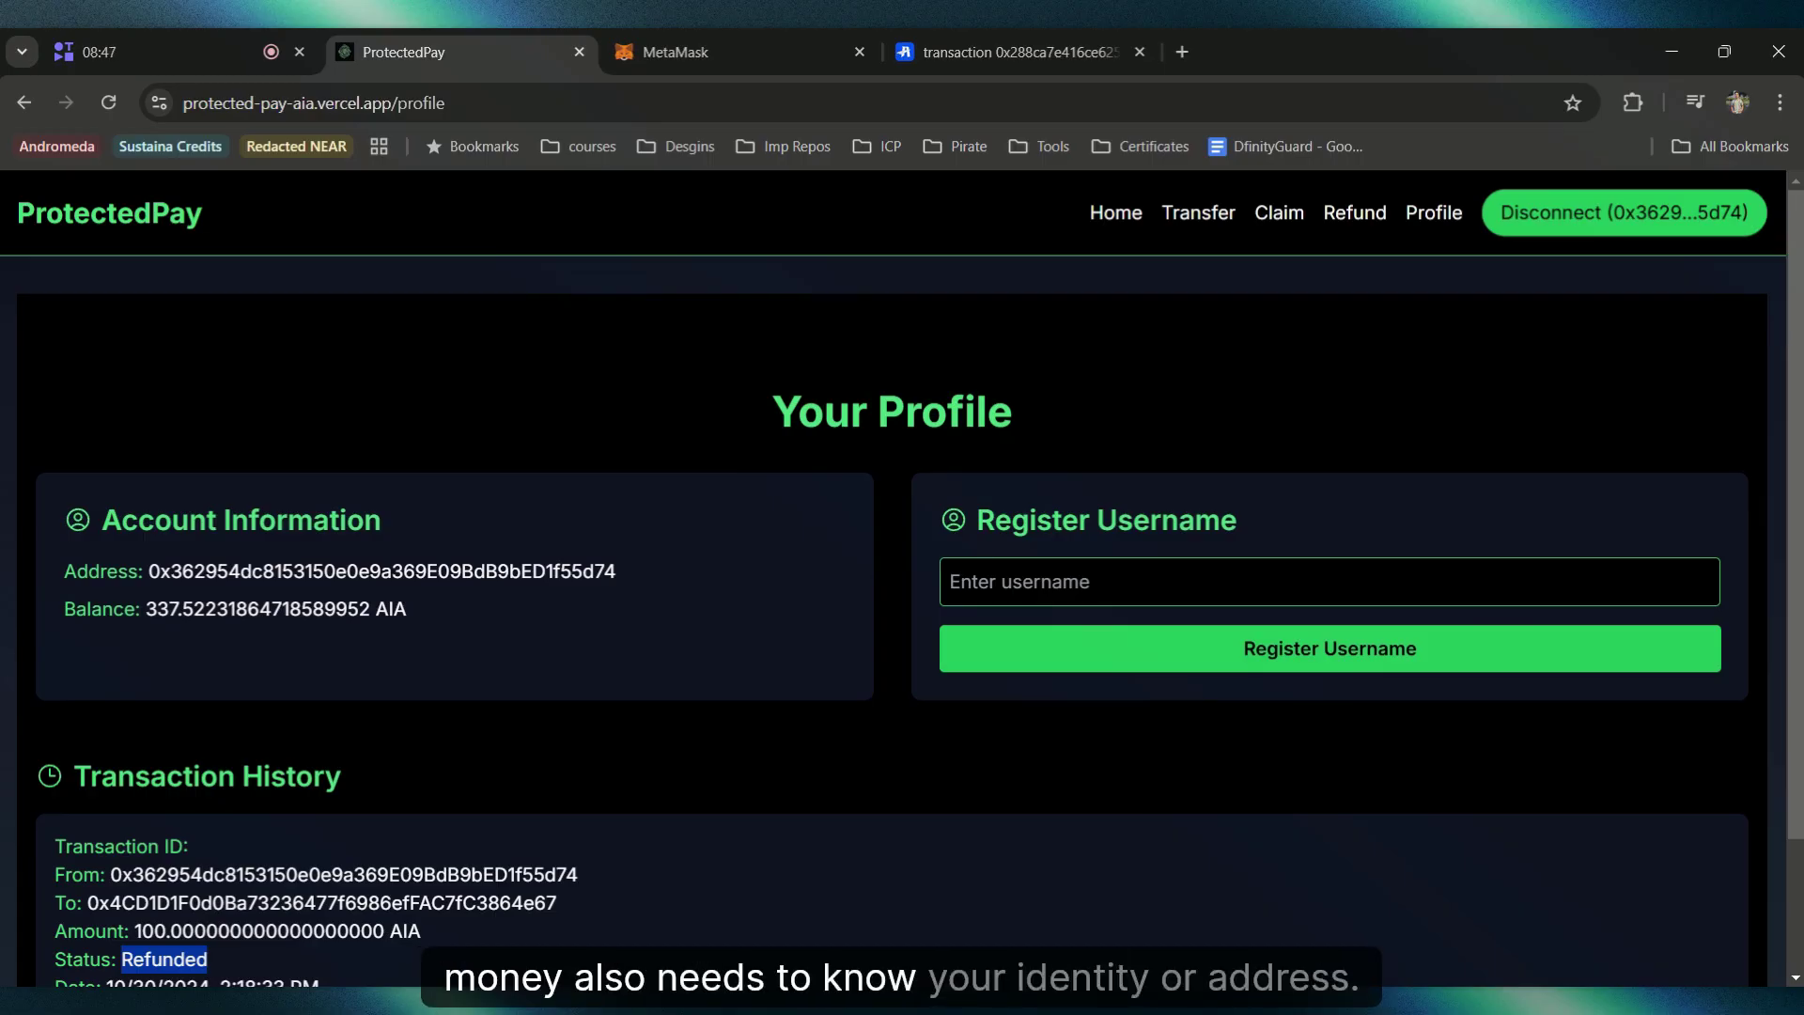
left_click(748, 380)
left_click(160, 212)
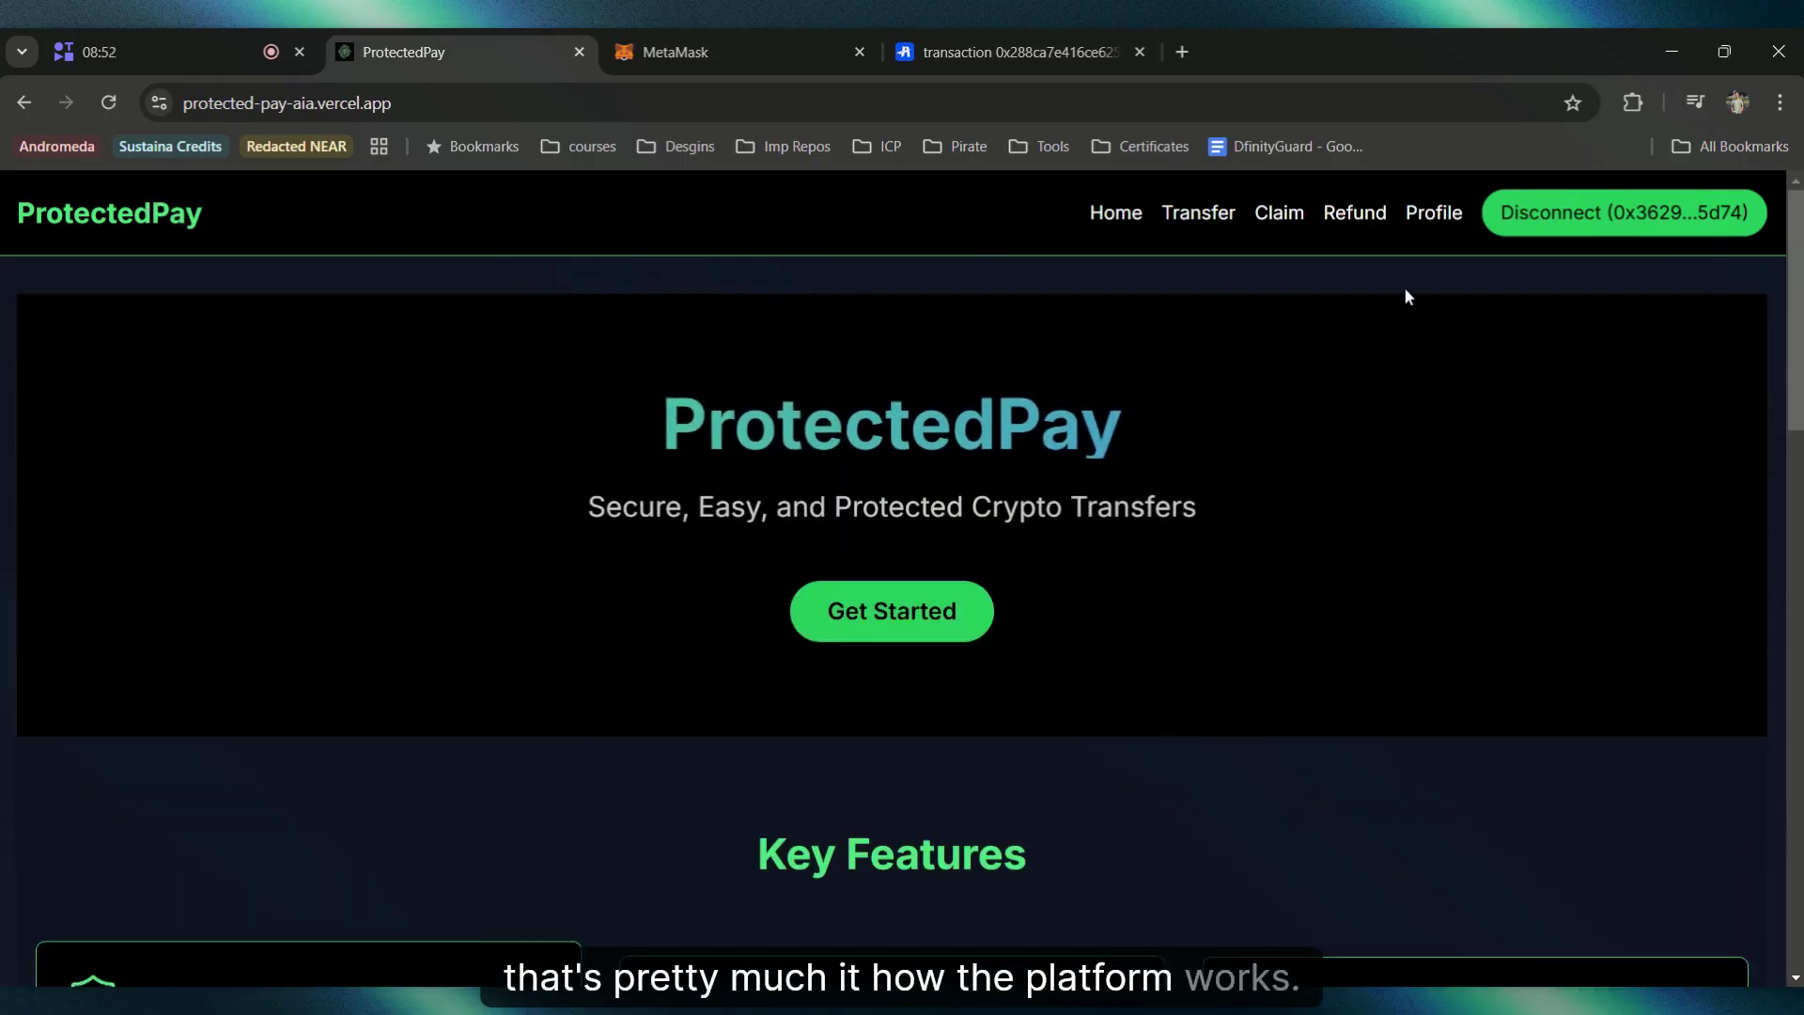
scroll(1405, 293, "down", 10)
scroll(1542, 335, "up", 12)
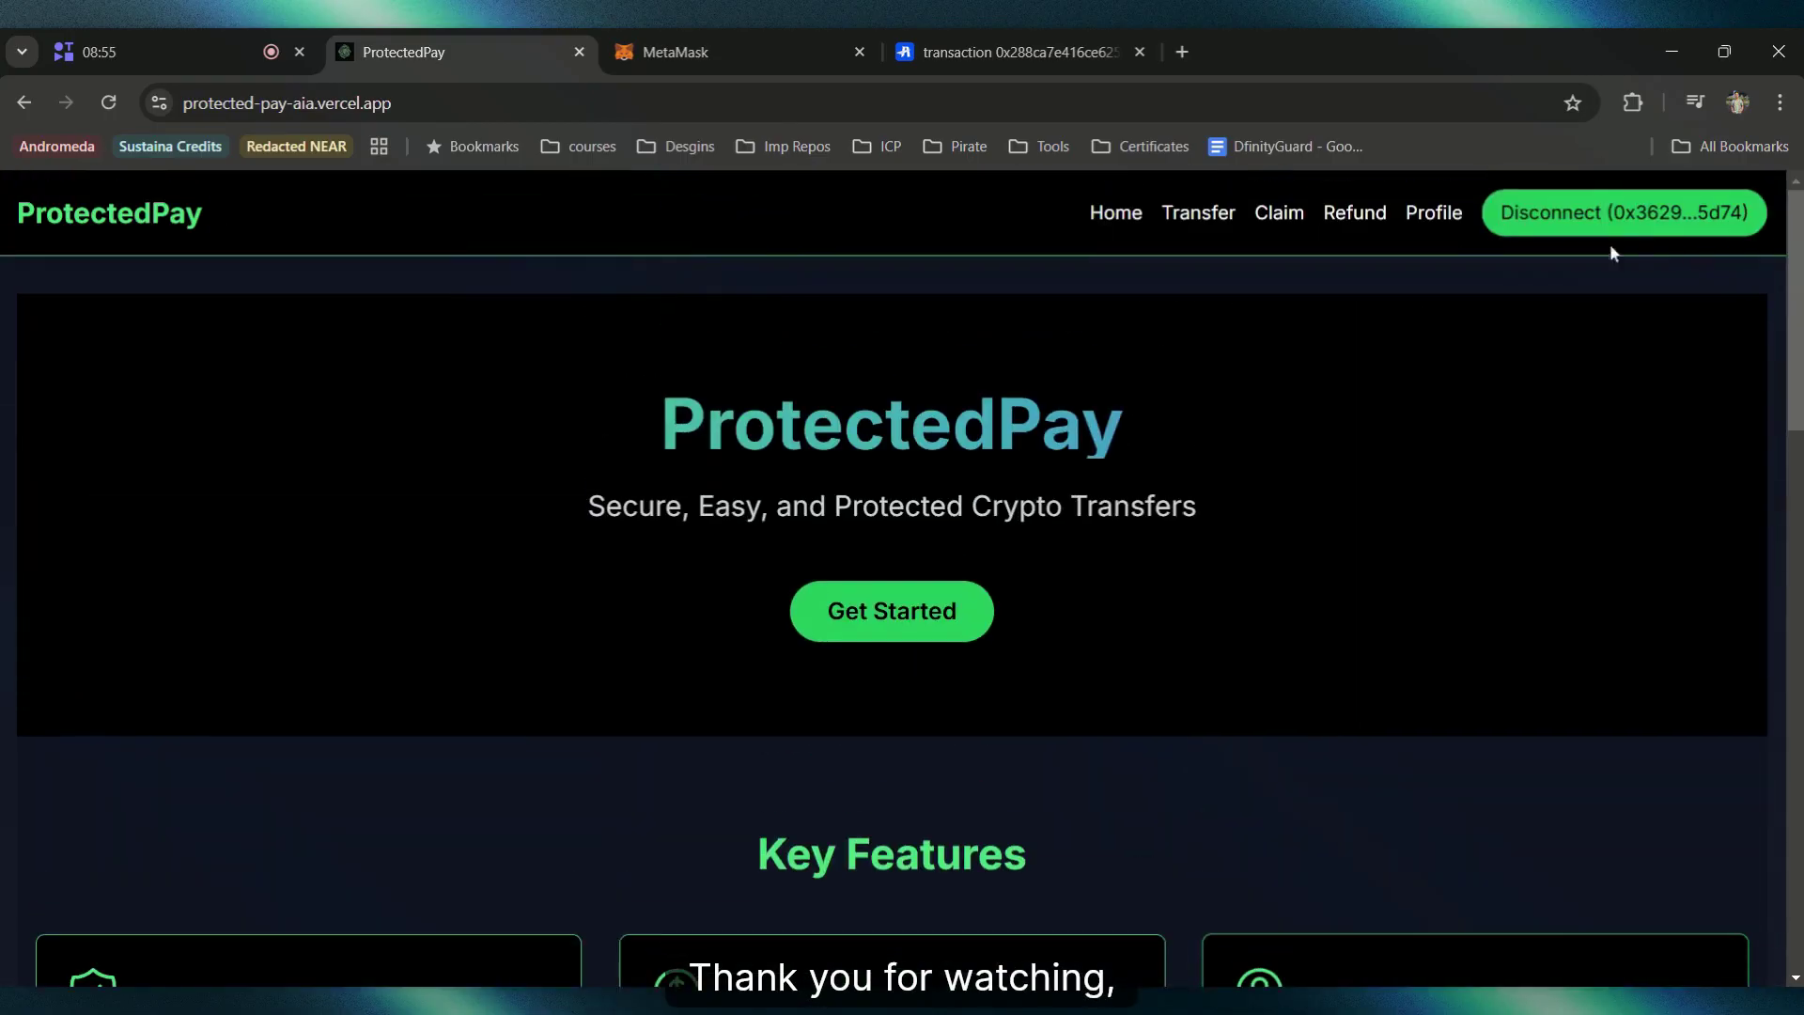